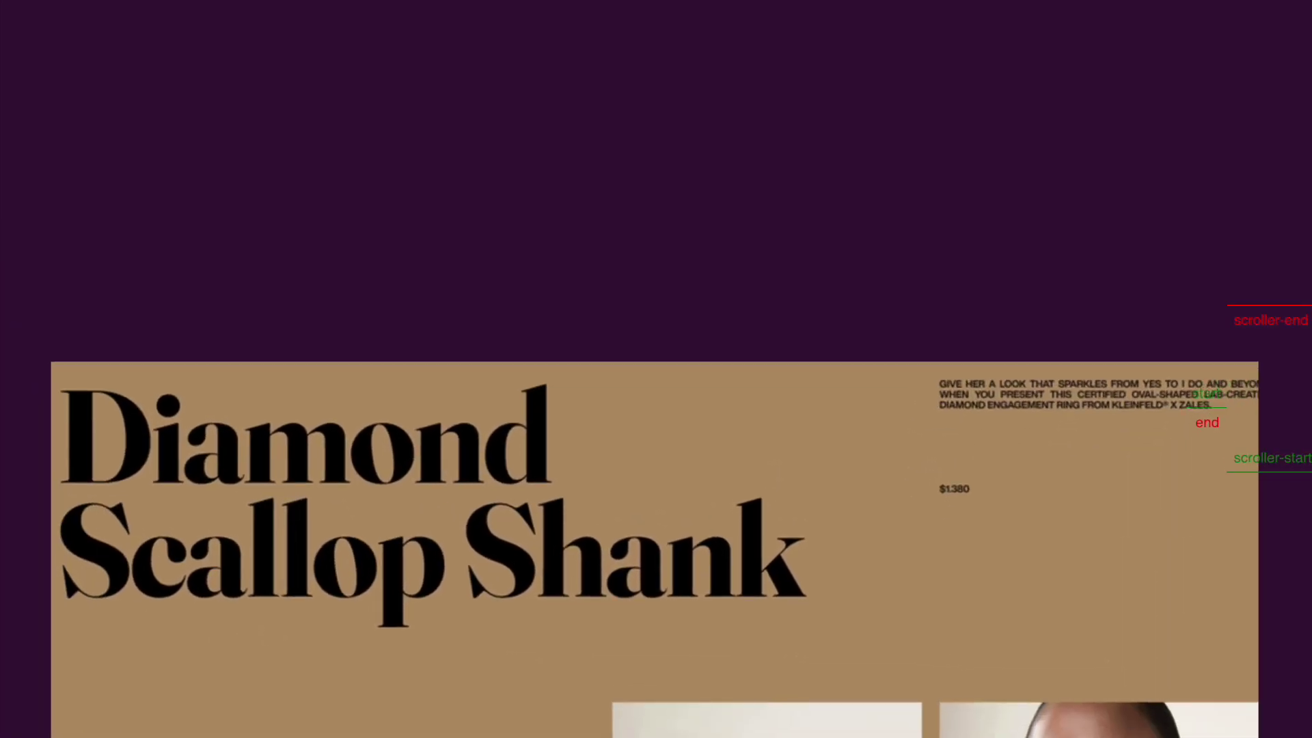
{"action": "scroll", "coordinate": [656, 369], "scroll_direction": "down", "scroll_amount": 5}
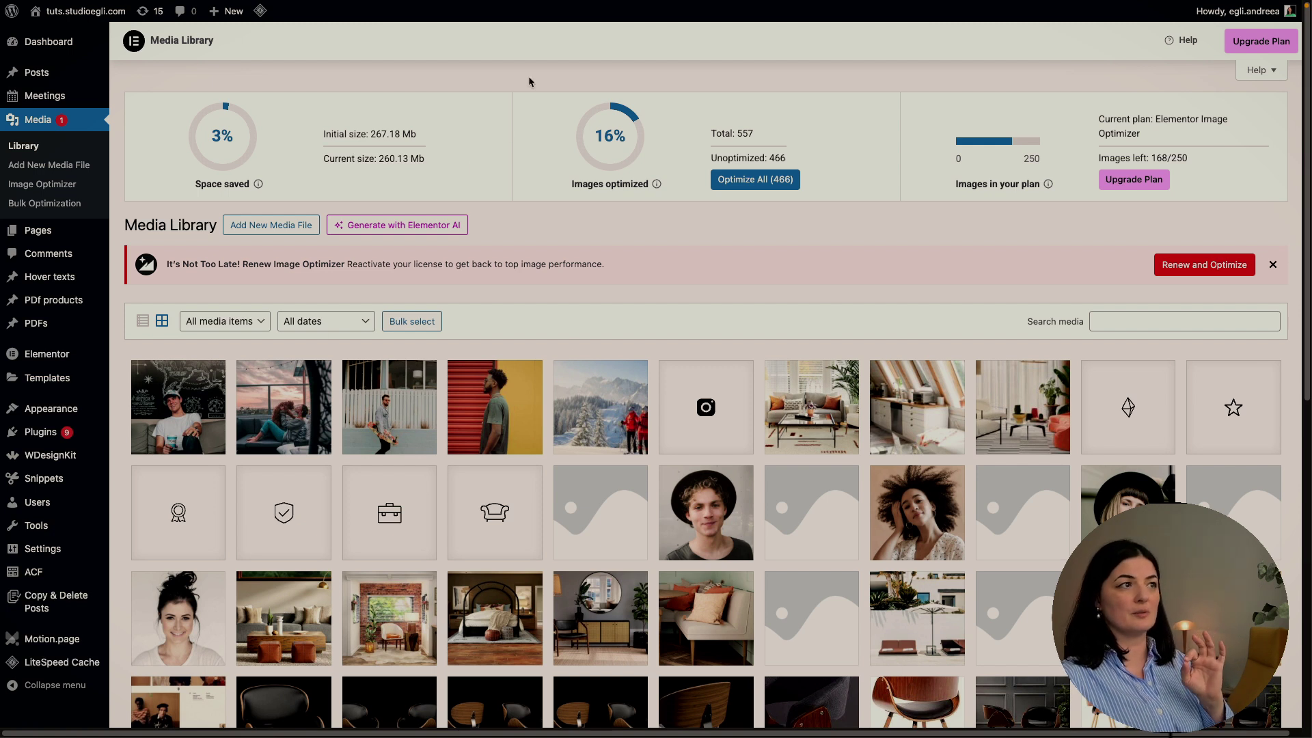
From Installed Plugins, go to Add New Plugin and search the directory for 'image optimizer'
{"action": "mouse_move", "coordinate": [46, 435]}
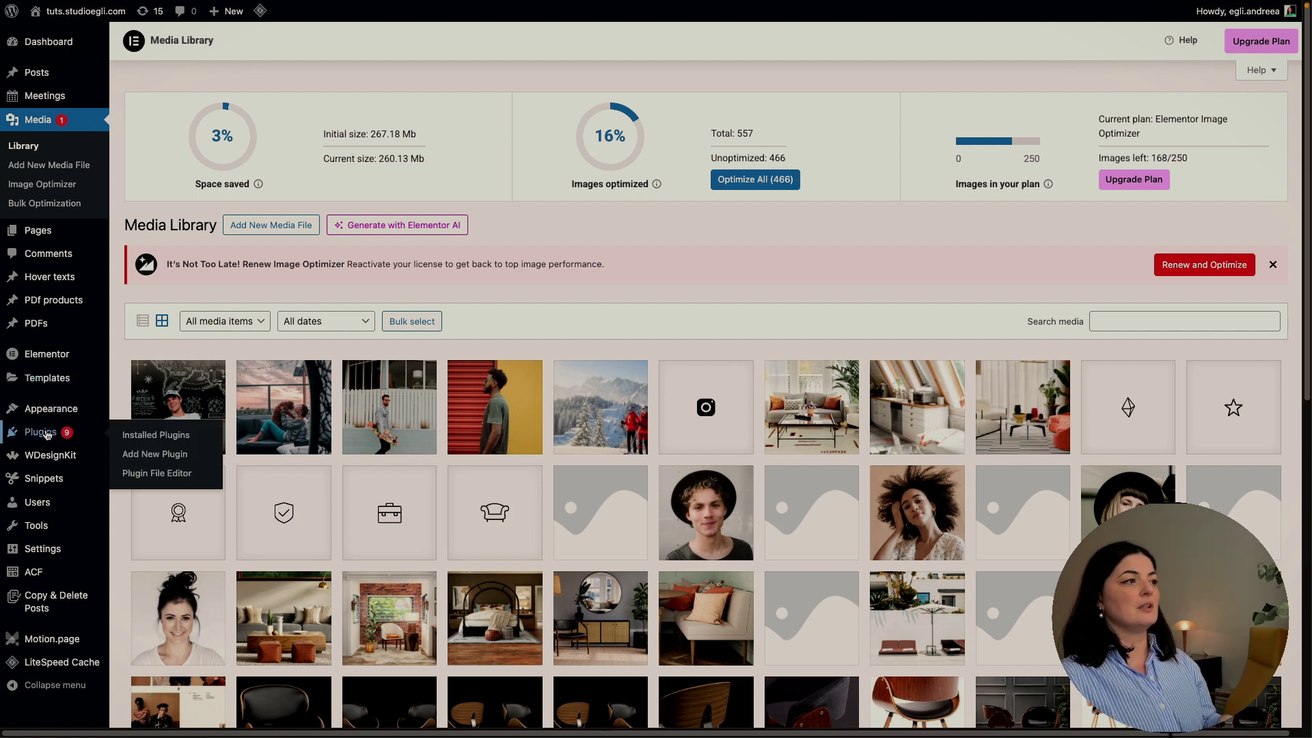
{"action": "left_click", "coordinate": [46, 434]}
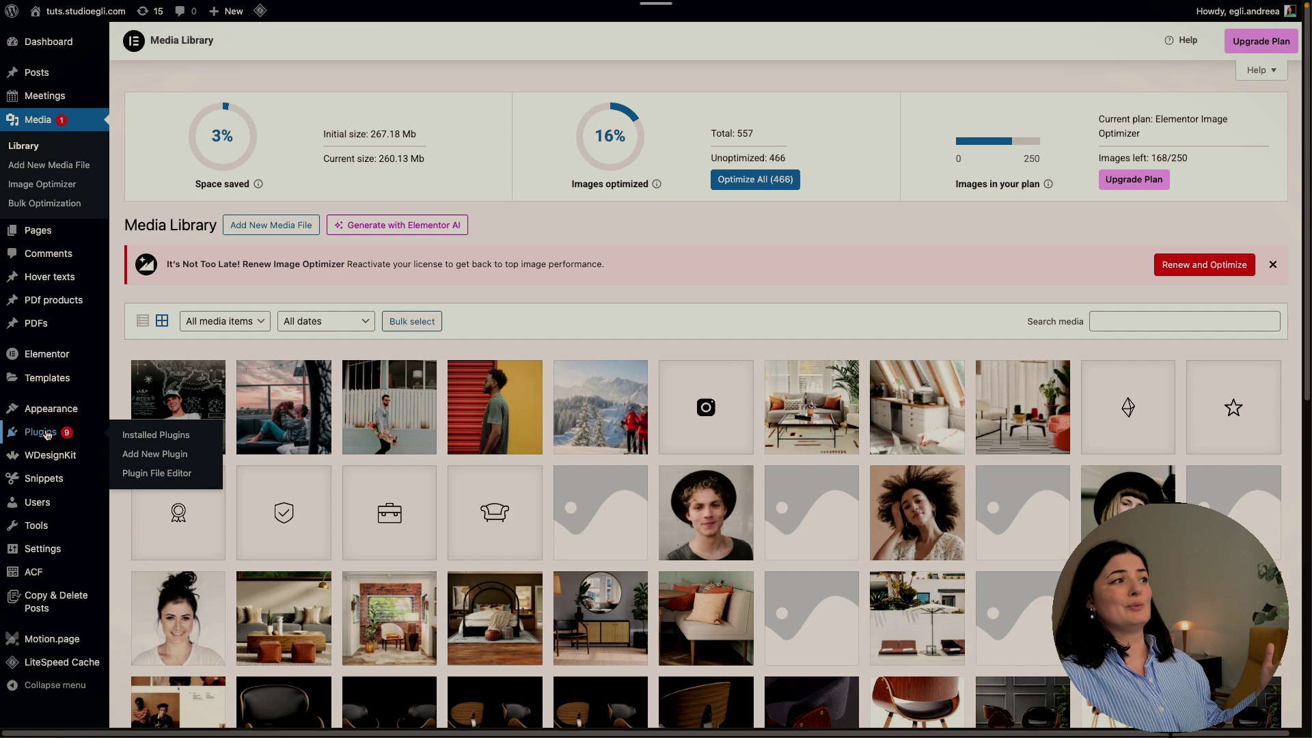
{"action": "left_click", "coordinate": [247, 51]}
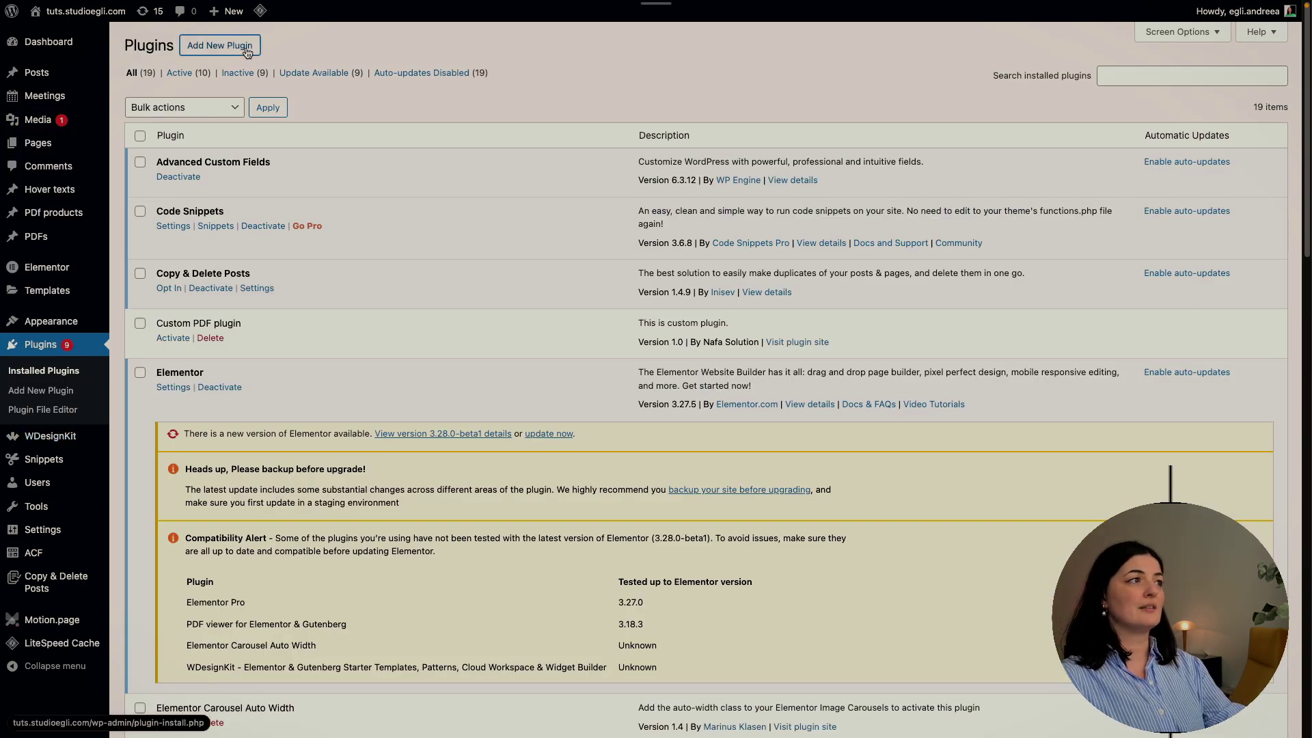
{"action": "left_click", "coordinate": [1105, 82]}
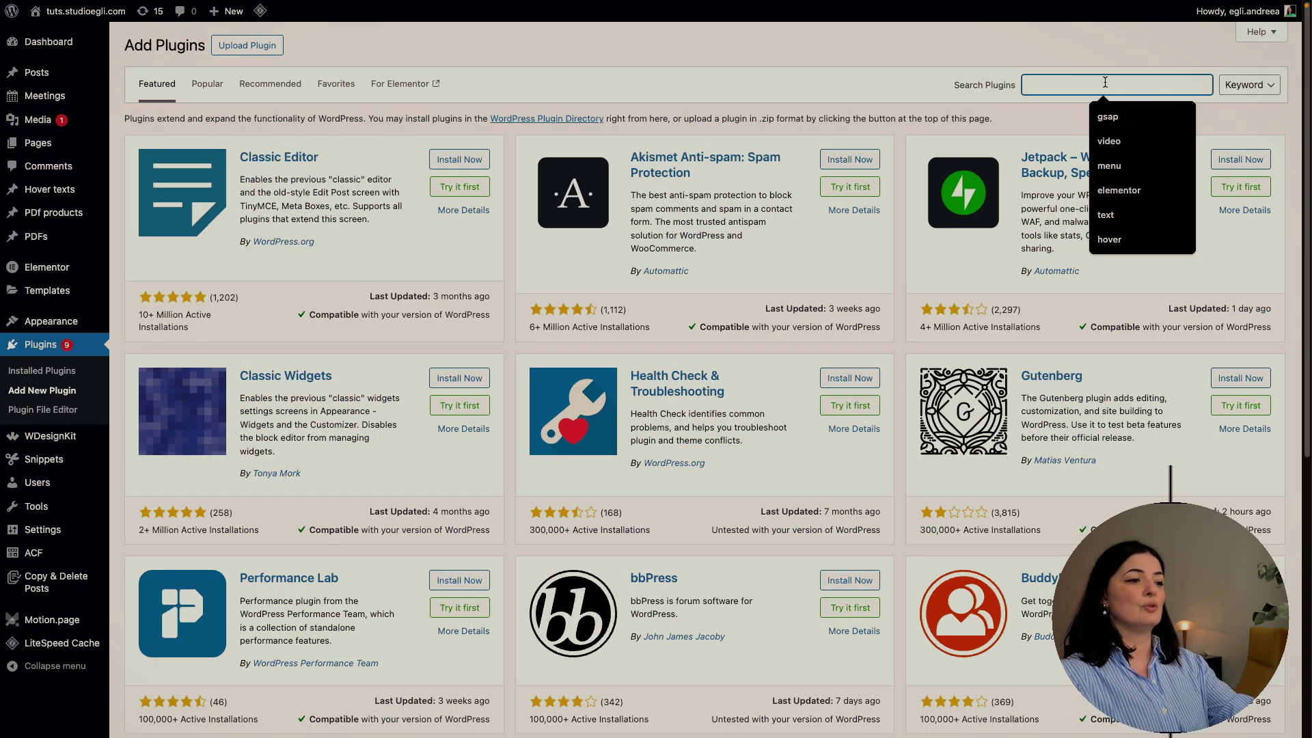
{"action": "type", "text": "image optimizer"}
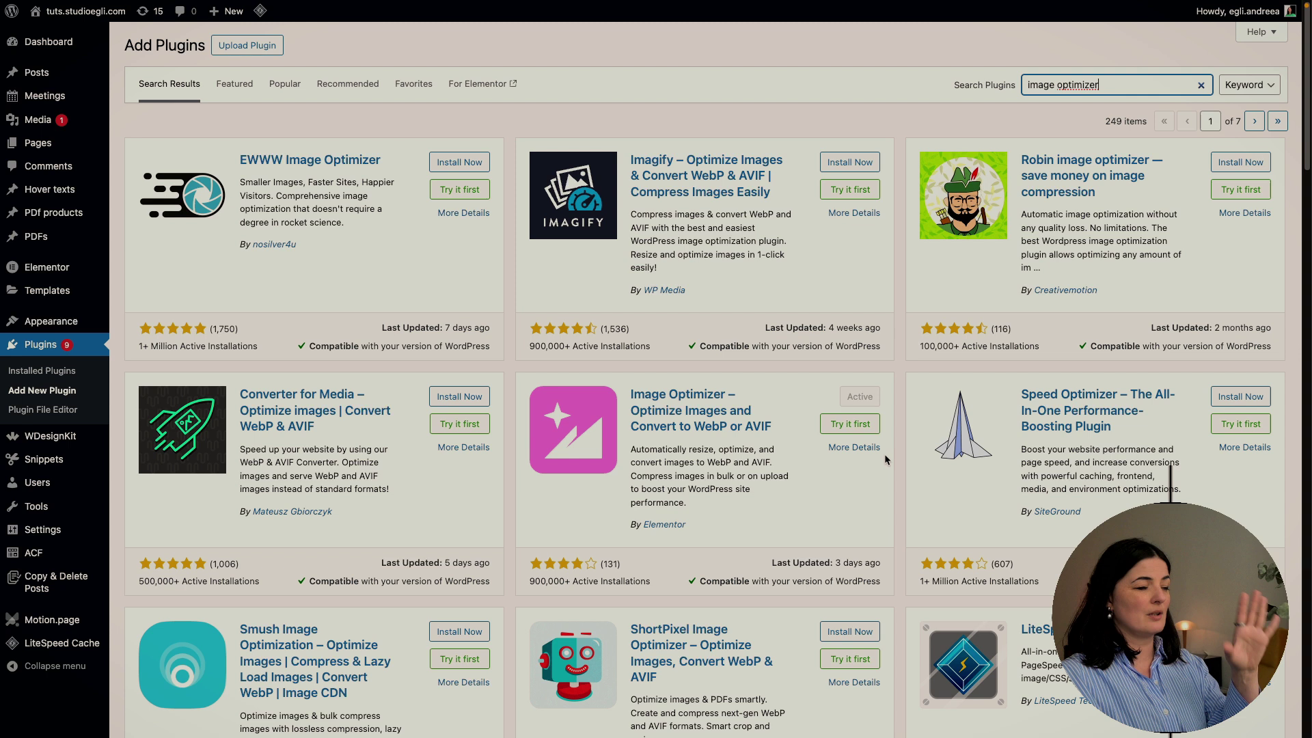
Review Elementor's Image Optimizer product page and pricing plans, from free trial to €12.99/month
{"action": "left_click", "coordinate": [589, 31]}
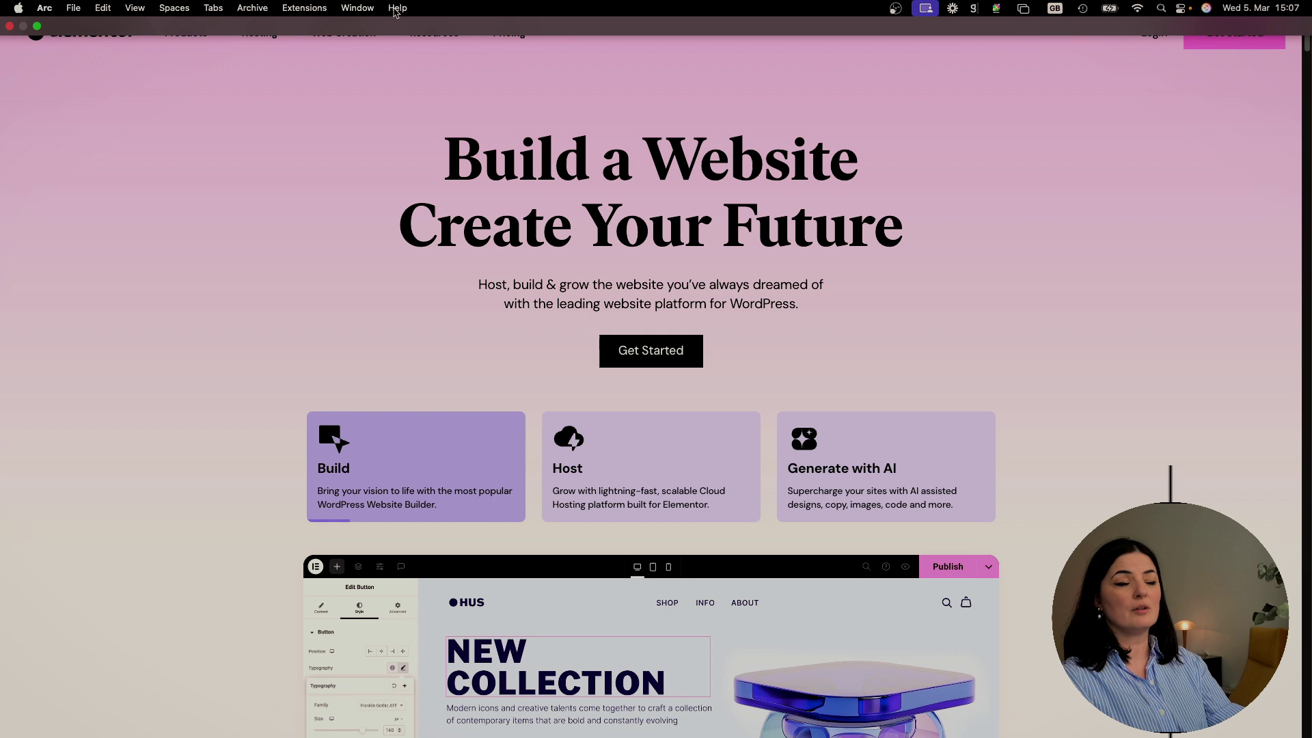
{"action": "mouse_move", "coordinate": [188, 38]}
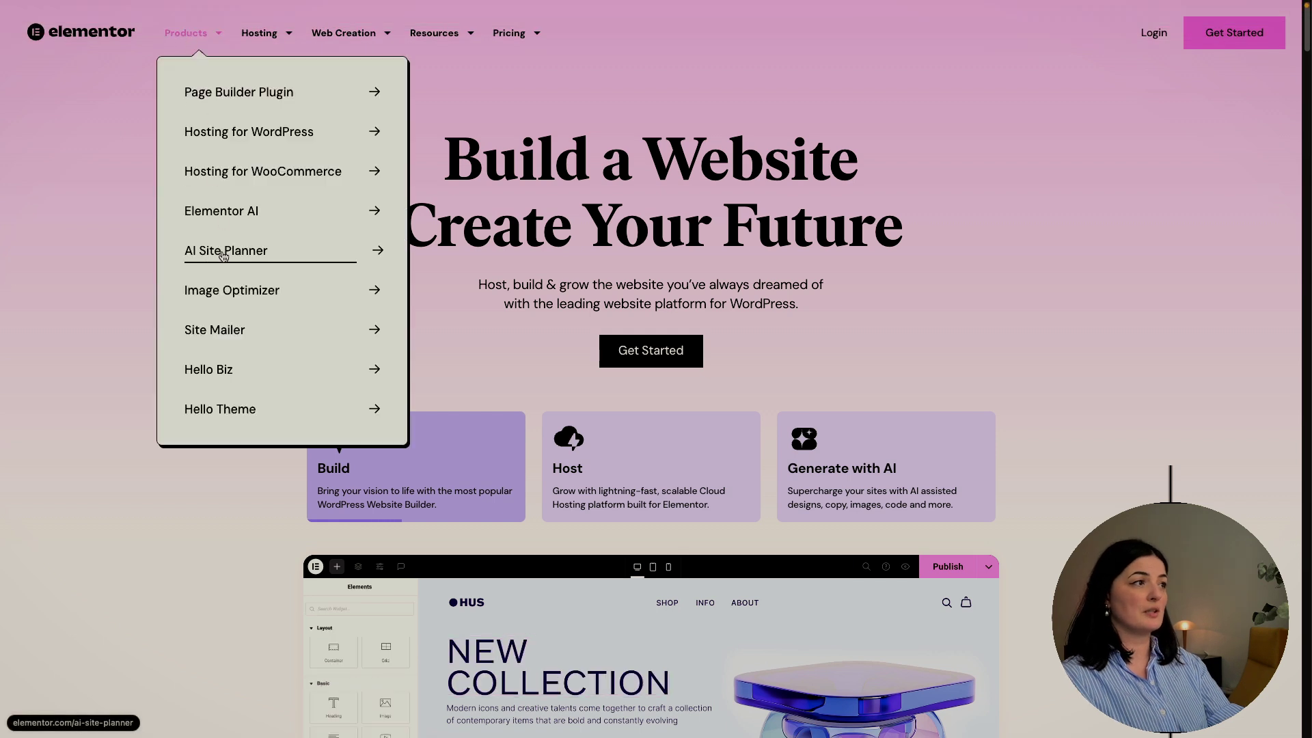
{"action": "left_click", "coordinate": [225, 296]}
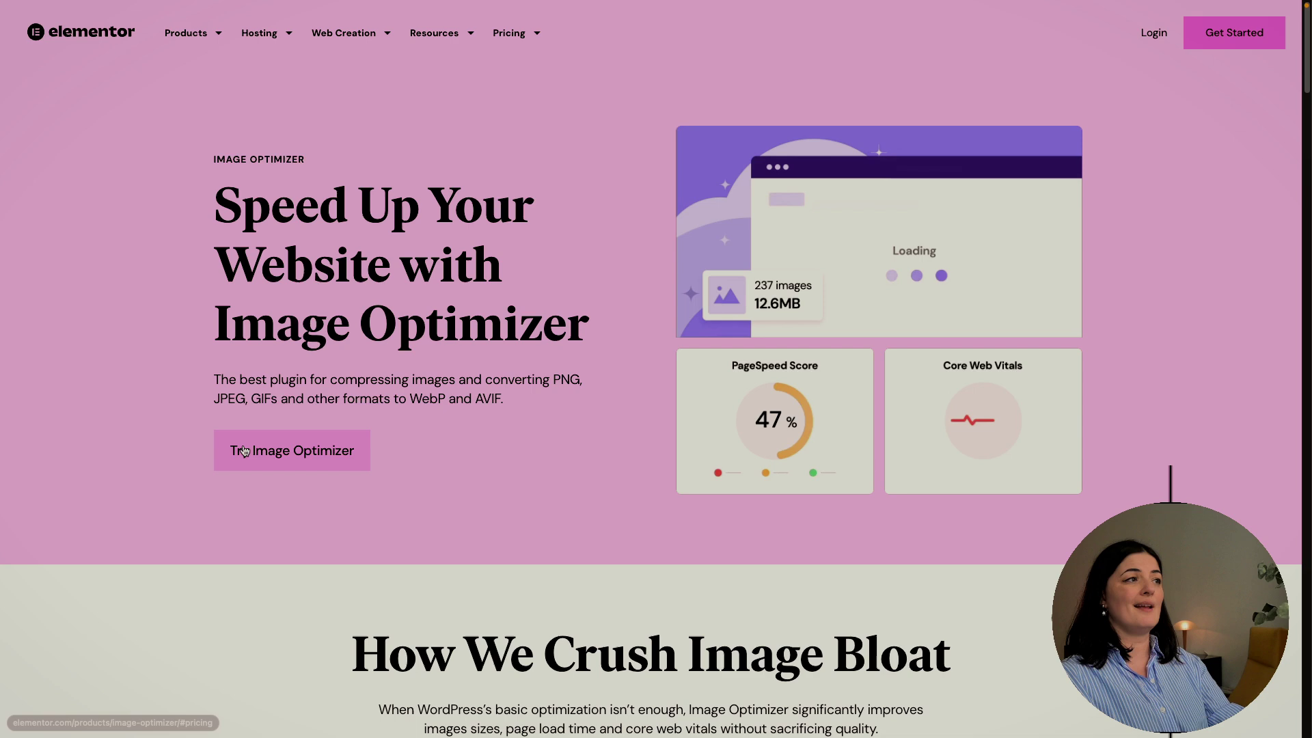
{"action": "scroll", "coordinate": [346, 443], "scroll_direction": "down", "scroll_amount": 20}
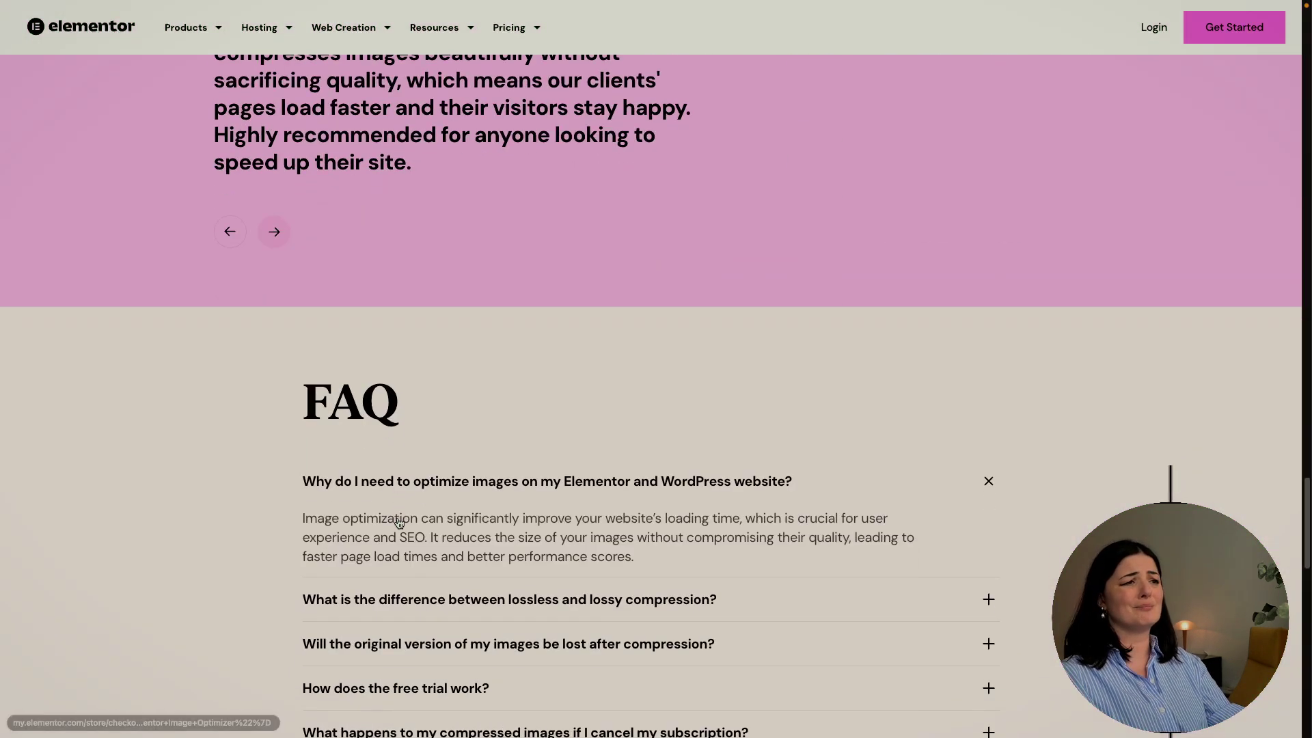
{"action": "scroll", "coordinate": [399, 517], "scroll_direction": "up", "scroll_amount": 10}
{"action": "scroll", "coordinate": [396, 518], "scroll_direction": "down", "scroll_amount": 3}
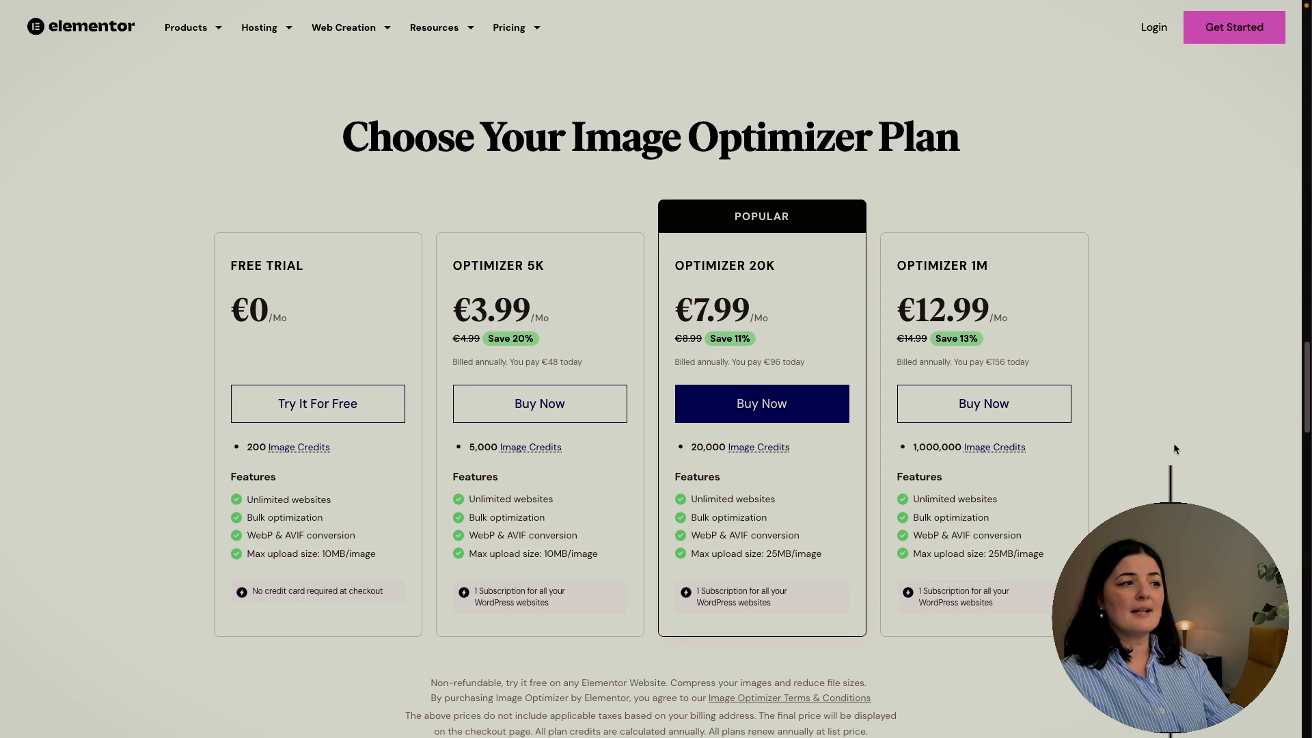
{"action": "scroll", "coordinate": [1173, 447], "scroll_direction": "up", "scroll_amount": 15}
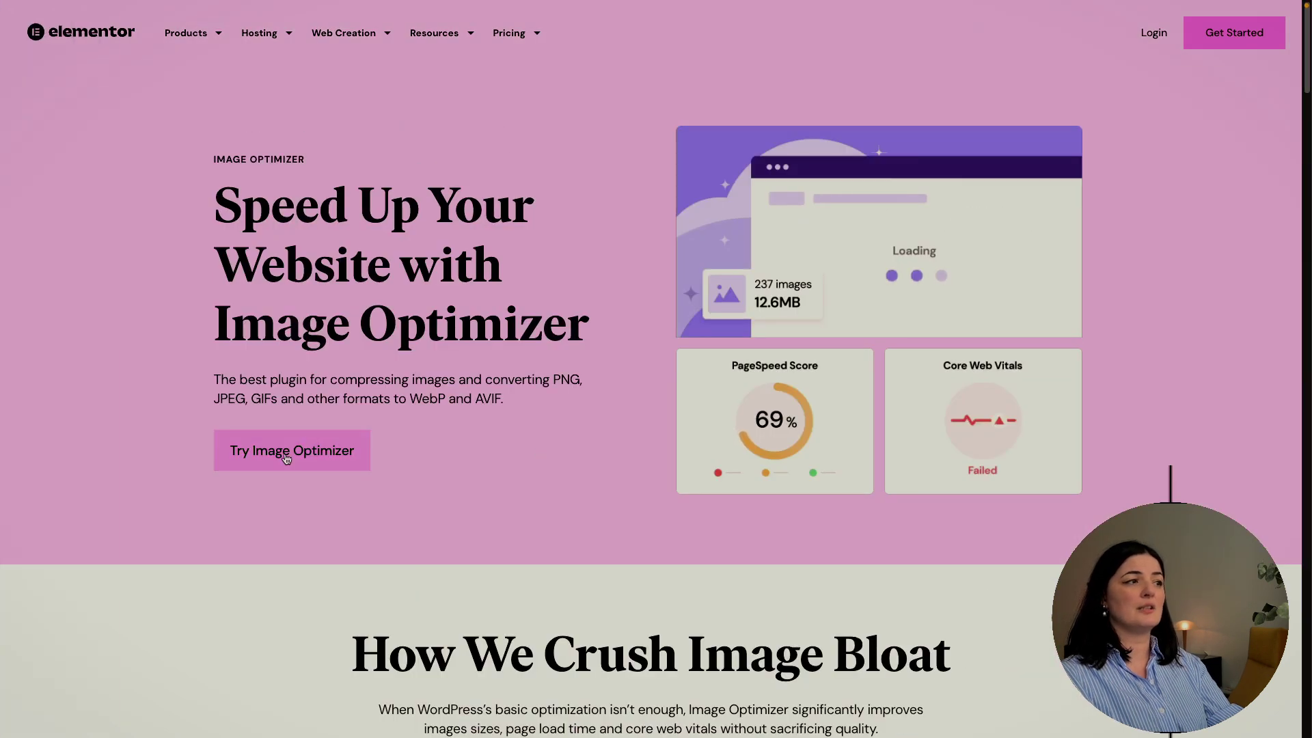
{"action": "scroll", "coordinate": [288, 454], "scroll_direction": "down", "scroll_amount": 10}
{"action": "scroll", "coordinate": [289, 454], "scroll_direction": "down", "scroll_amount": 10}
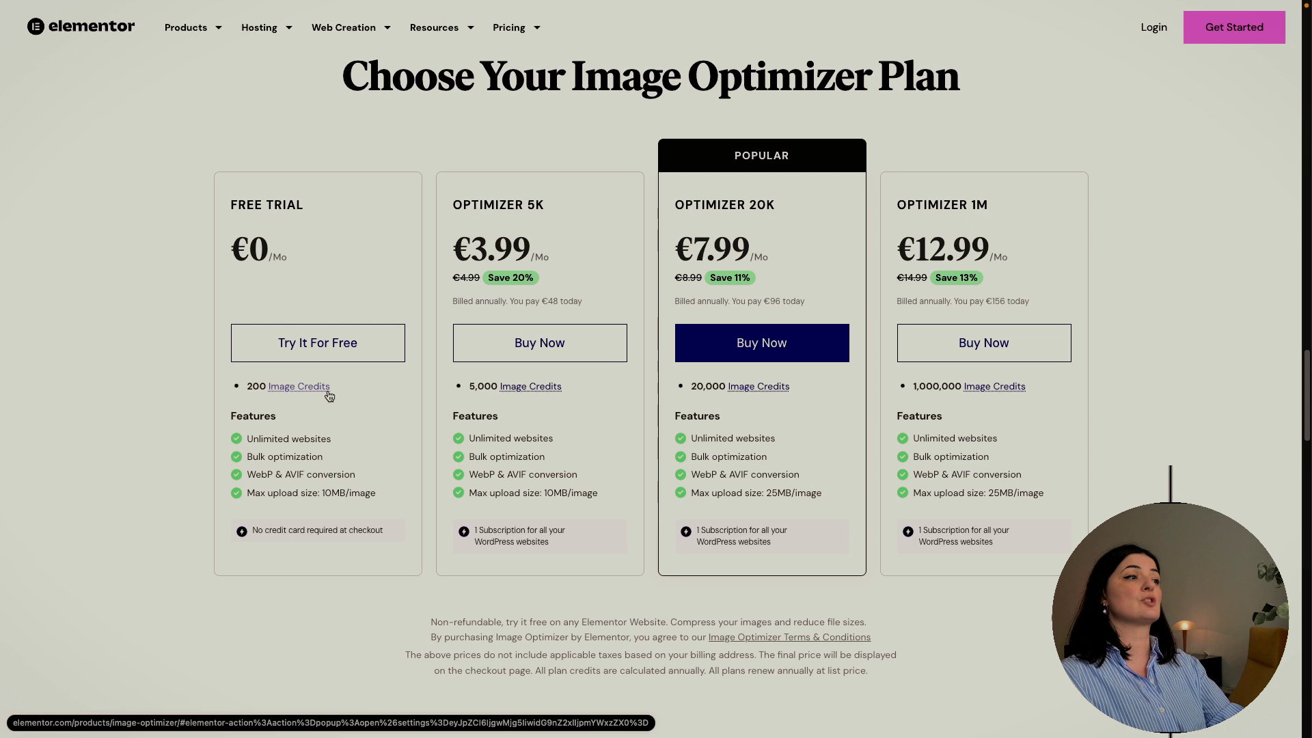
Back in WordPress, open the Image Optimizer settings page under Media
{"action": "mouse_move", "coordinate": [1, 293]}
{"action": "left_click", "coordinate": [48, 482]}
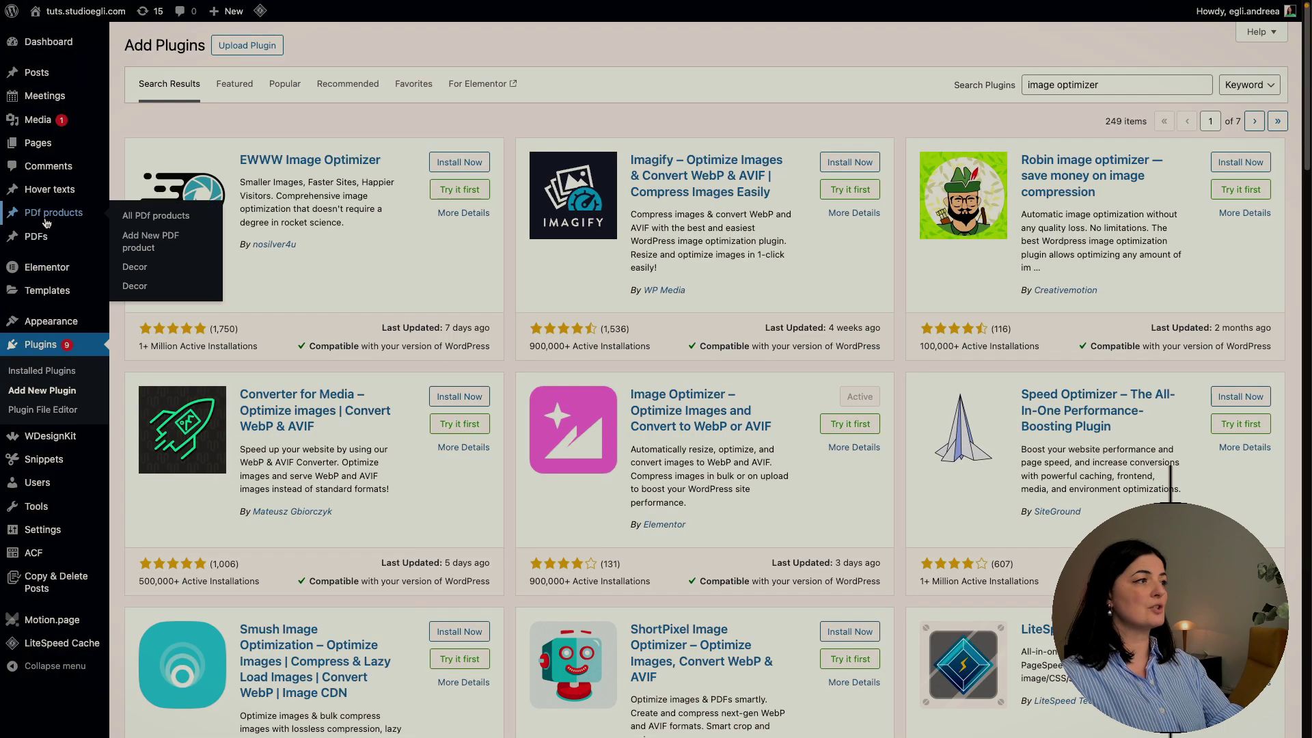
{"action": "left_click", "coordinate": [47, 128]}
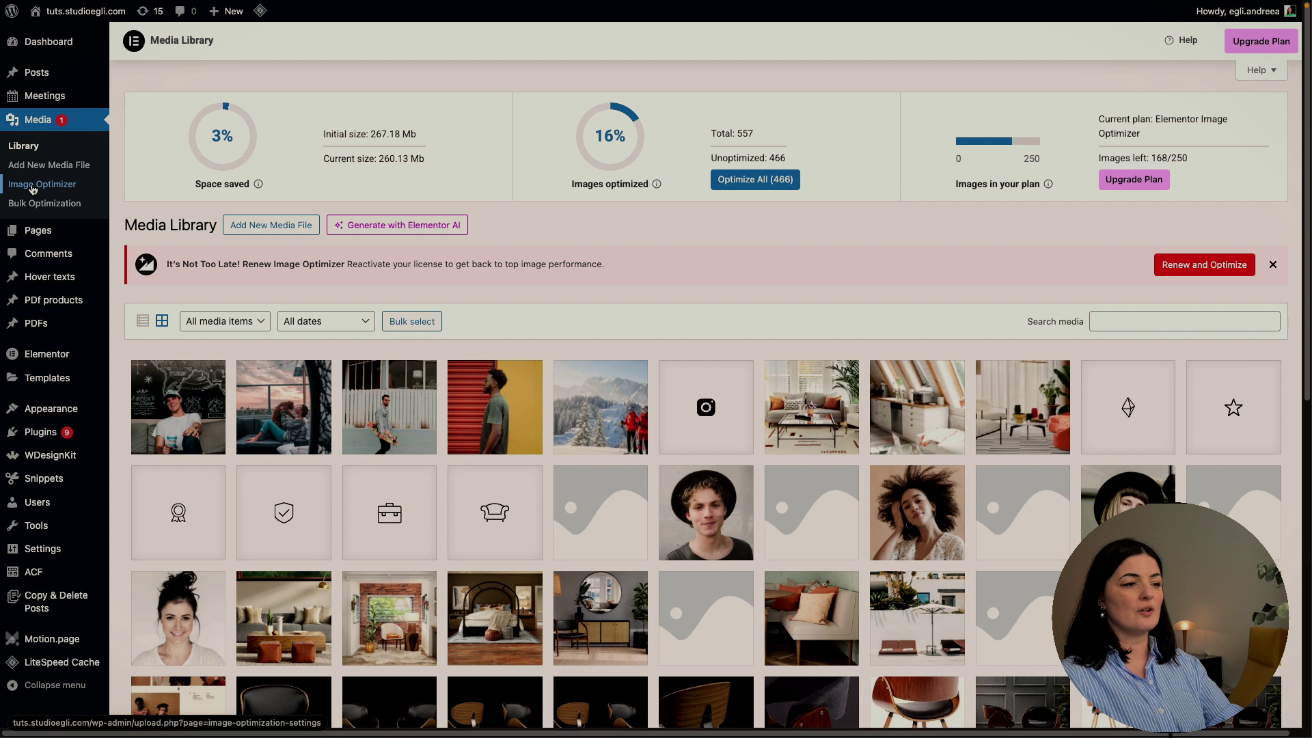
{"action": "left_click", "coordinate": [33, 189]}
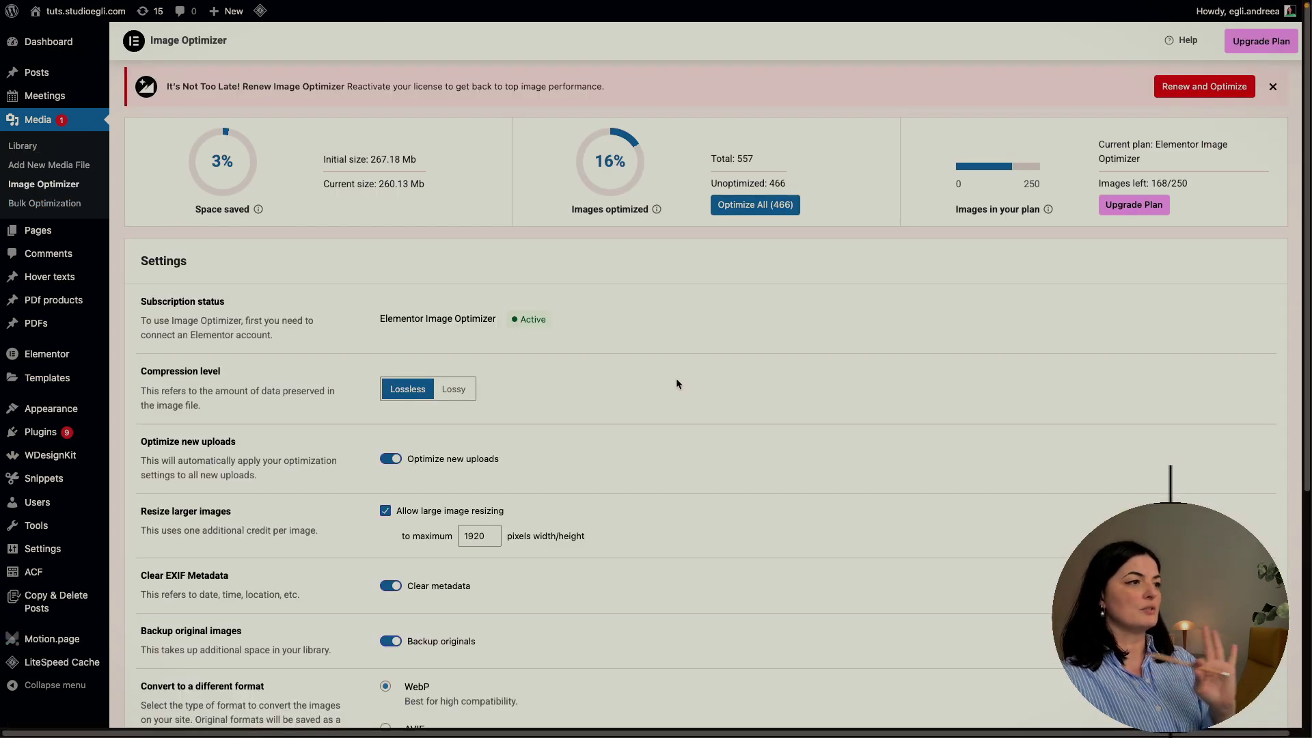
{"action": "scroll", "coordinate": [667, 411], "scroll_direction": "down", "scroll_amount": 3}
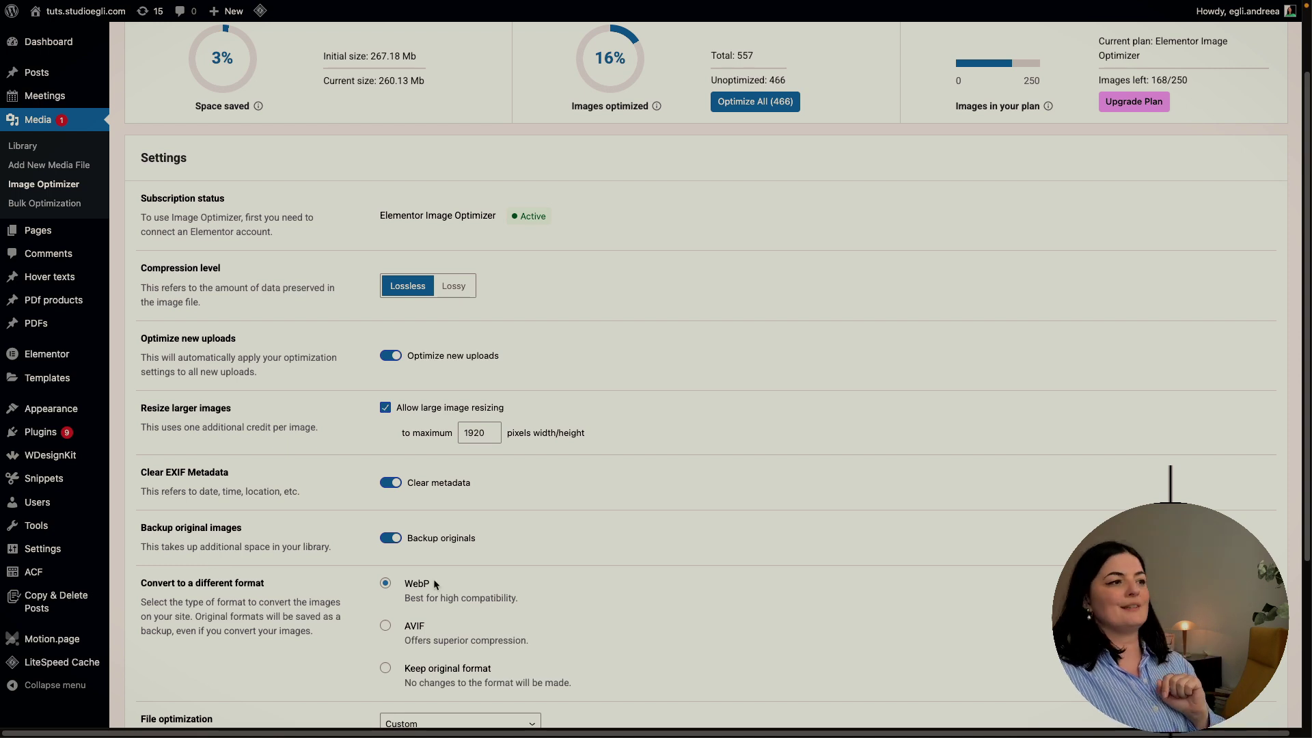
Choose AVIF conversion, then set file optimization to Custom with all five sizes checked
{"action": "scroll", "coordinate": [591, 593], "scroll_direction": "down", "scroll_amount": 3}
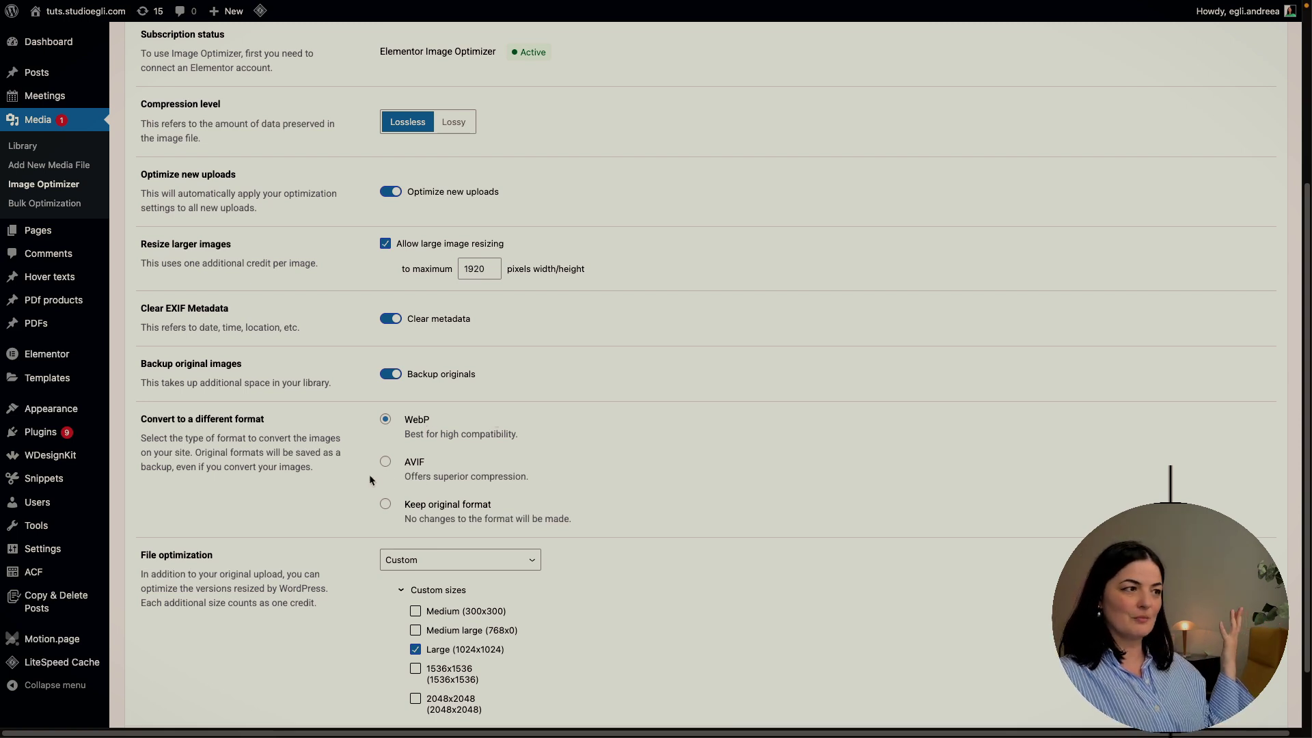
{"action": "left_click", "coordinate": [385, 461]}
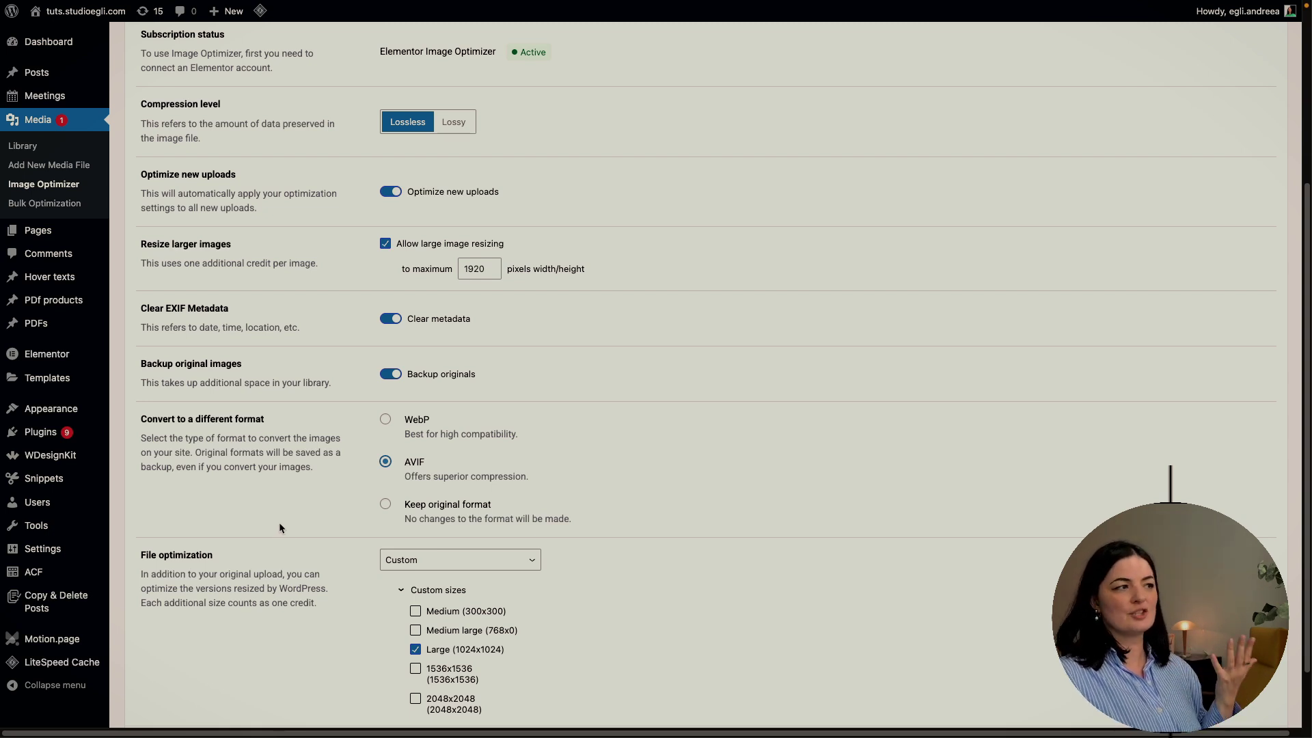
{"action": "scroll", "coordinate": [279, 526], "scroll_direction": "down", "scroll_amount": 2}
{"action": "left_click", "coordinate": [460, 479]}
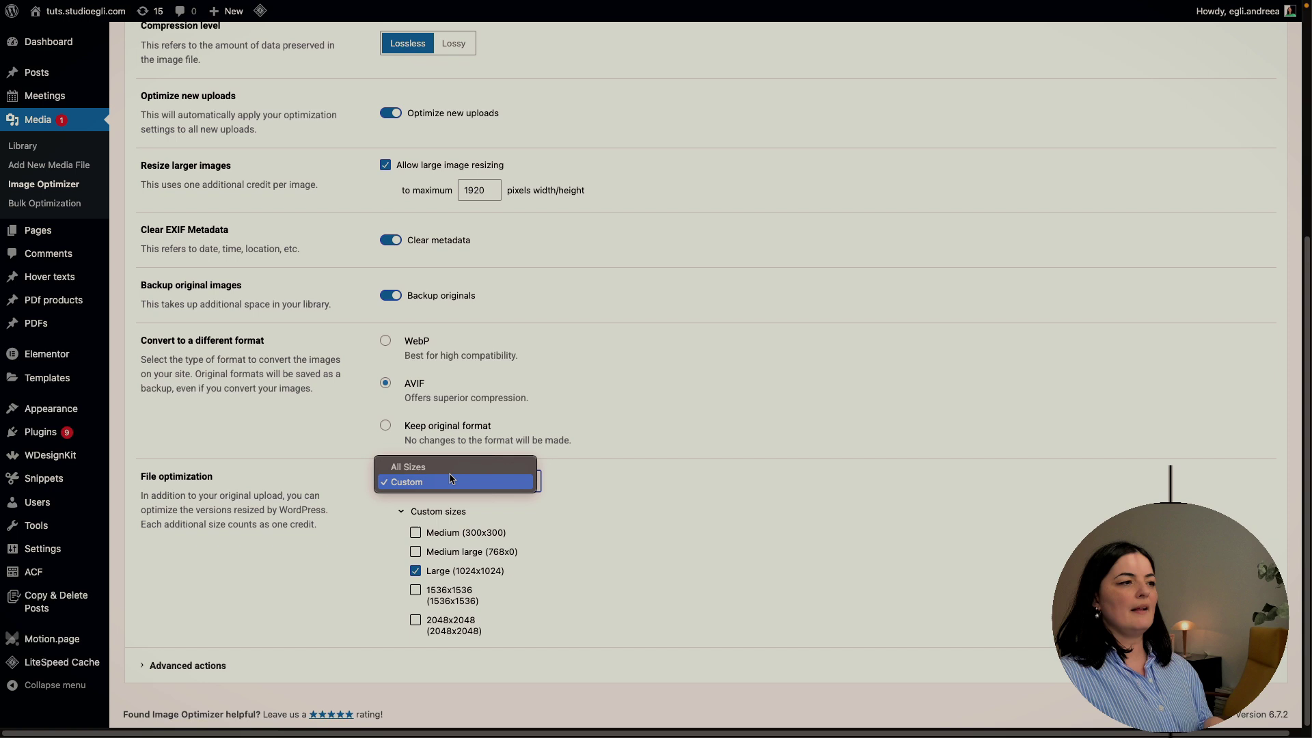
{"action": "left_click", "coordinate": [410, 462]}
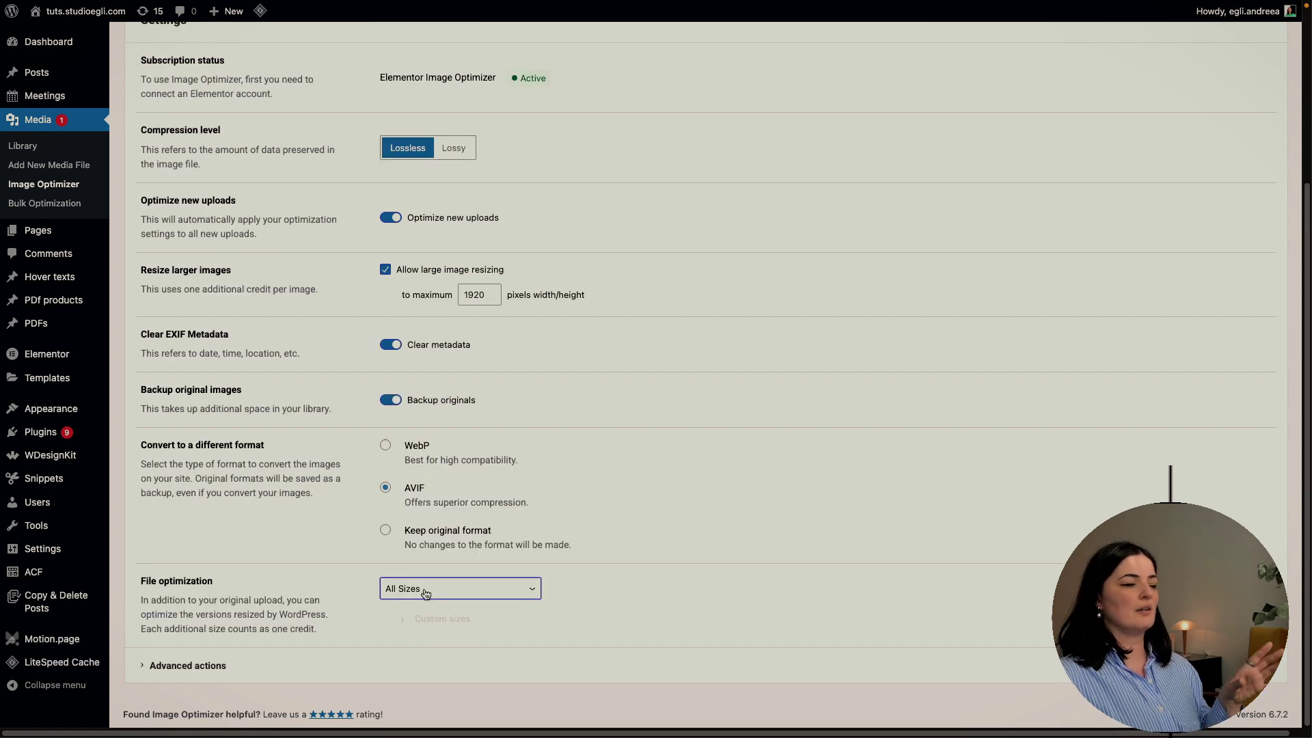
{"action": "left_click", "coordinate": [450, 591]}
{"action": "left_click", "coordinate": [431, 604]}
{"action": "scroll", "coordinate": [207, 596], "scroll_direction": "down", "scroll_amount": 2}
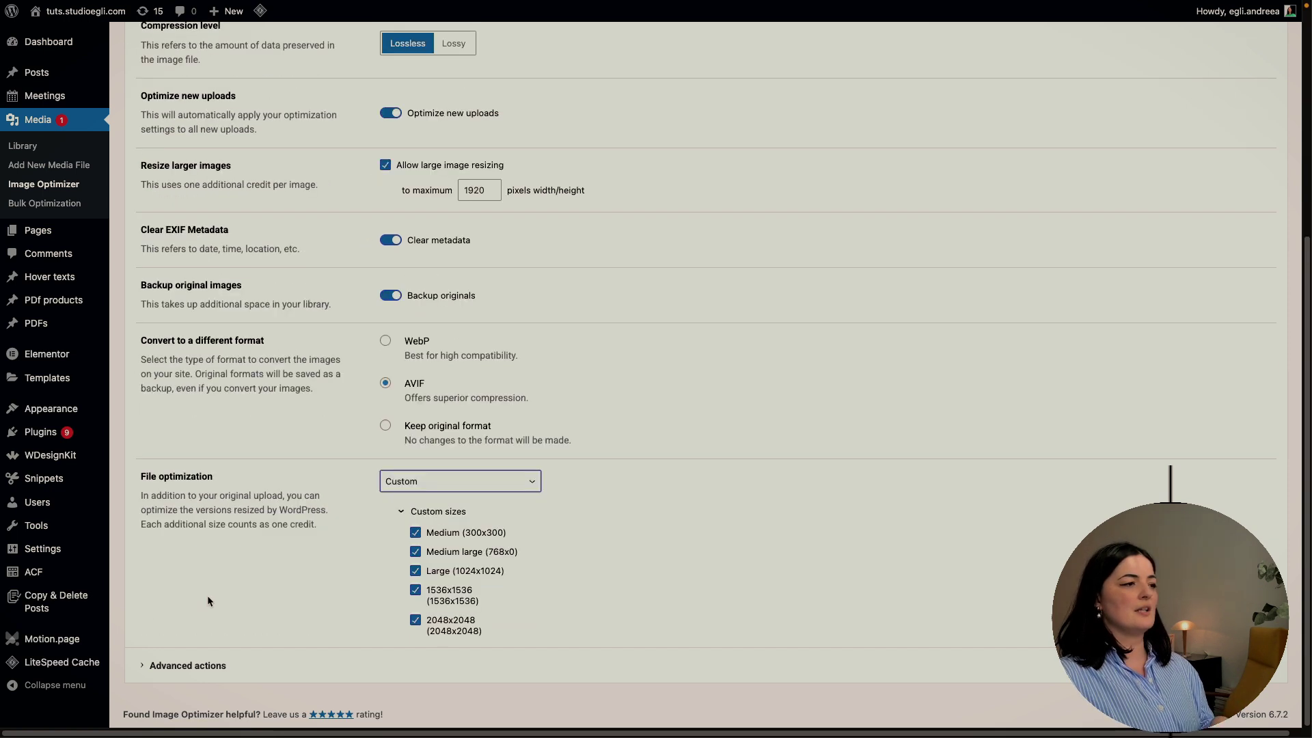
Expand Advanced actions to review the restore, backup and subscription options, then return to the top
{"action": "left_click", "coordinate": [170, 666]}
{"action": "scroll", "coordinate": [297, 656], "scroll_direction": "down", "scroll_amount": 3}
{"action": "scroll", "coordinate": [560, 628], "scroll_direction": "down", "scroll_amount": 1}
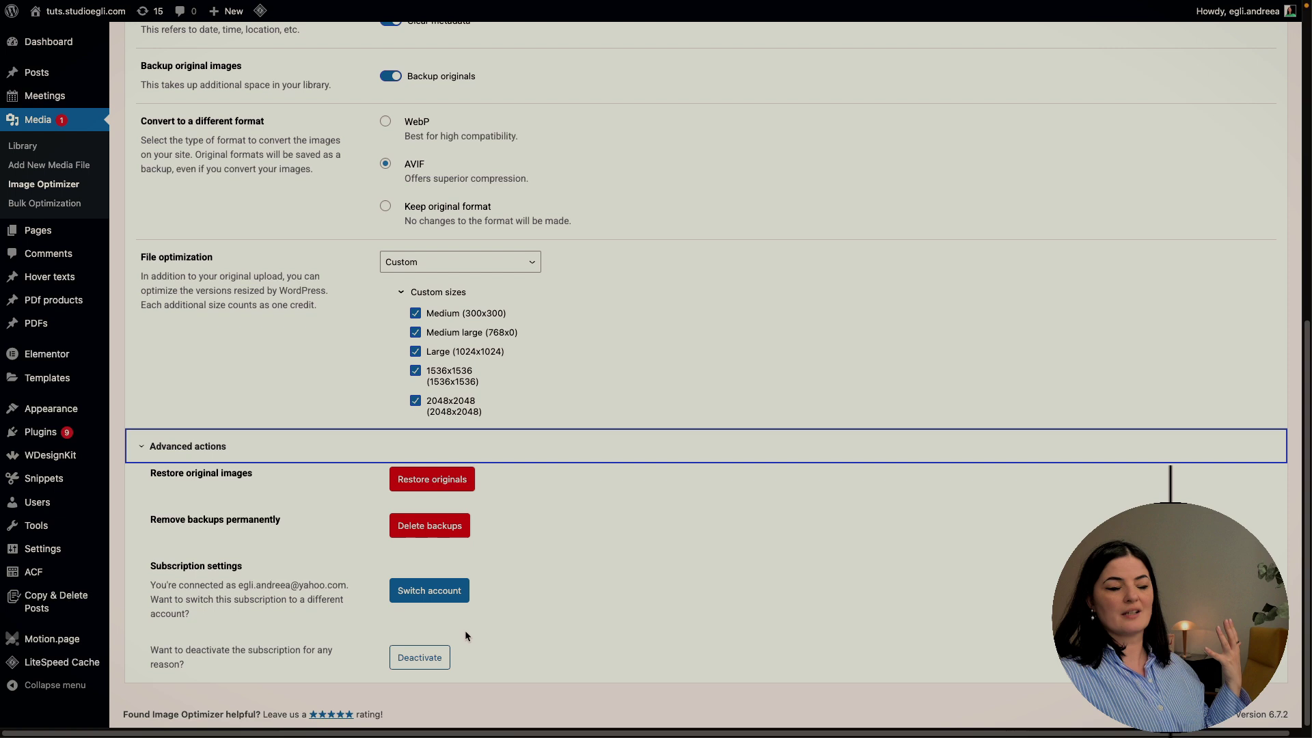
{"action": "scroll", "coordinate": [772, 388], "scroll_direction": "up", "scroll_amount": 8}
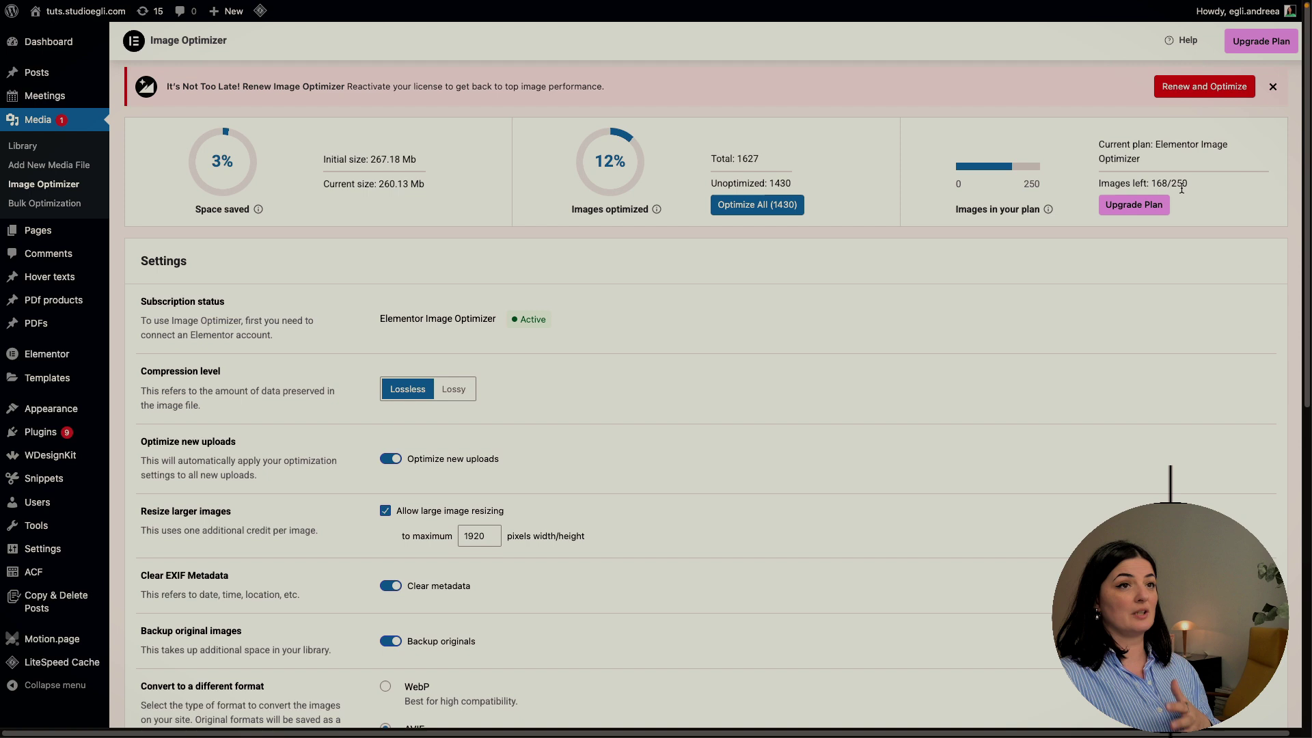
{"action": "left_click_drag", "start_coordinate": [1168, 183], "coordinate": [1150, 185]}
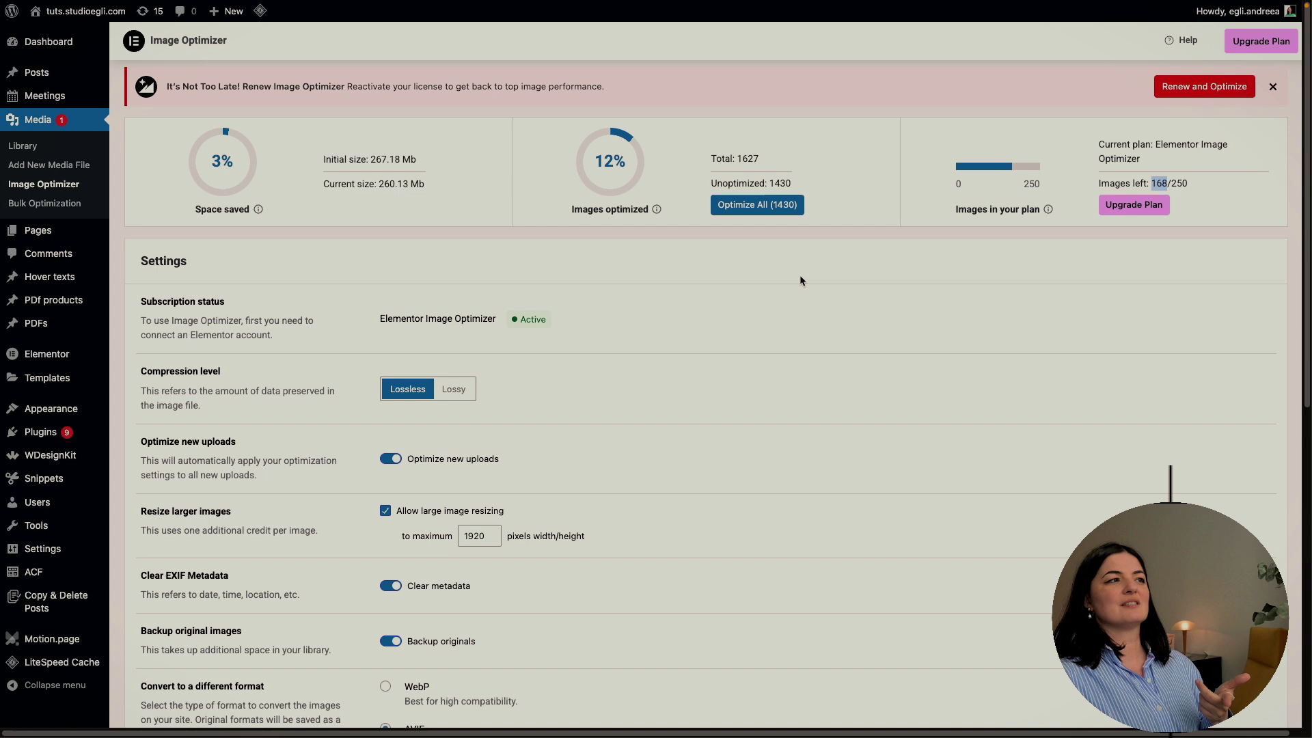
{"action": "left_click", "coordinate": [362, 151]}
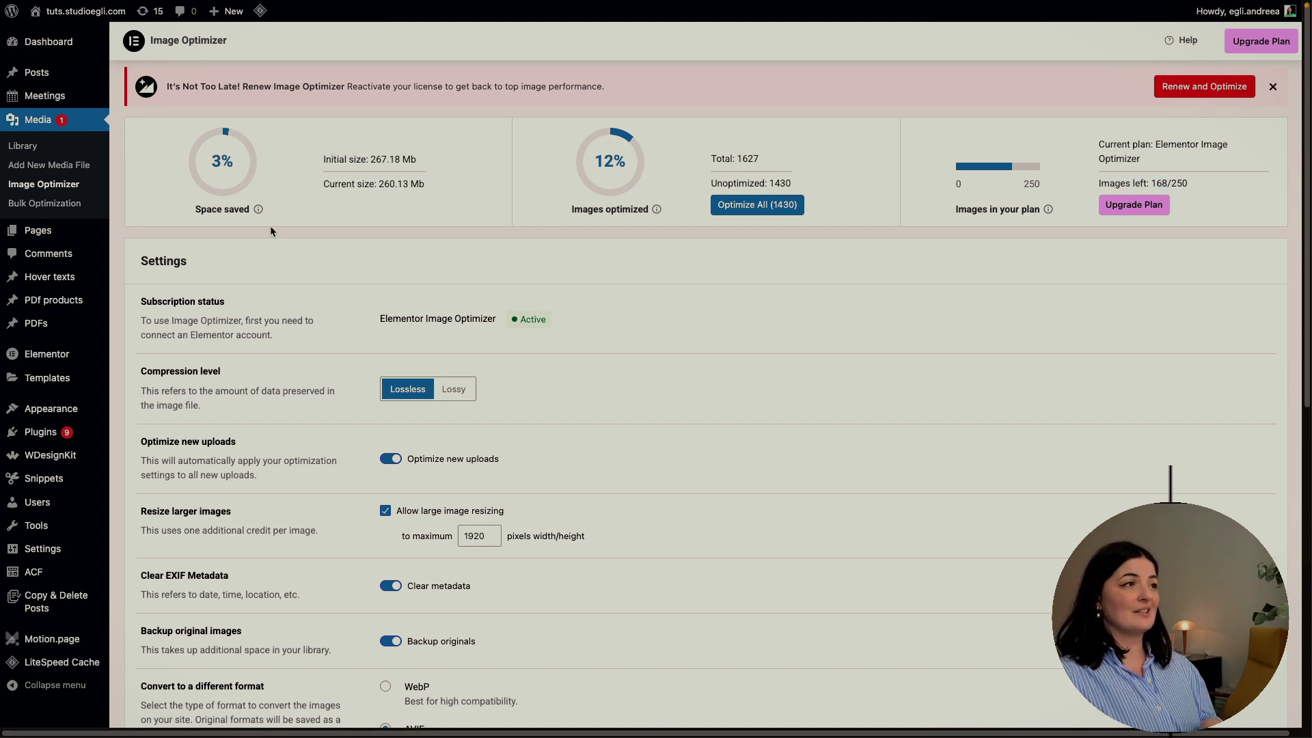
{"action": "mouse_move", "coordinate": [257, 210]}
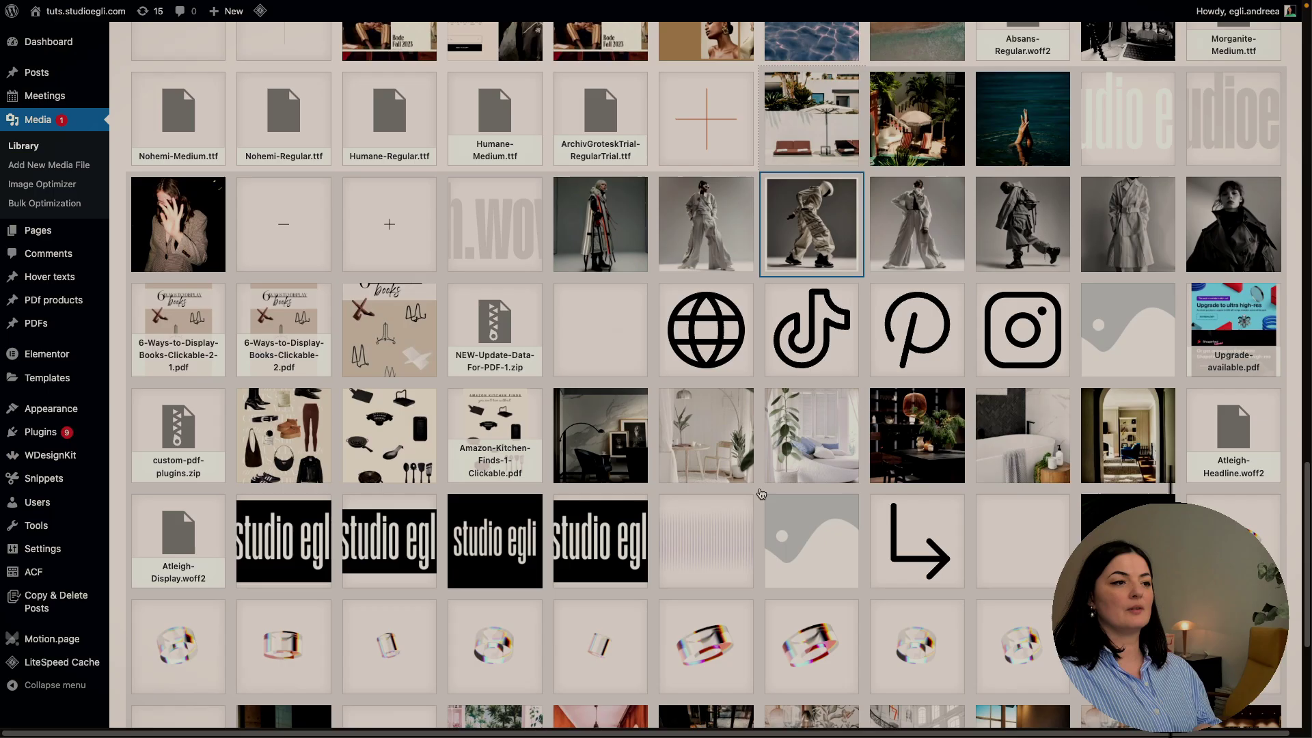
Start optimizing the grey wide-leg outfit photo after glancing at the walking figure photo
{"action": "scroll", "coordinate": [759, 489], "scroll_direction": "down", "scroll_amount": 2}
{"action": "scroll", "coordinate": [759, 489], "scroll_direction": "up", "scroll_amount": 2}
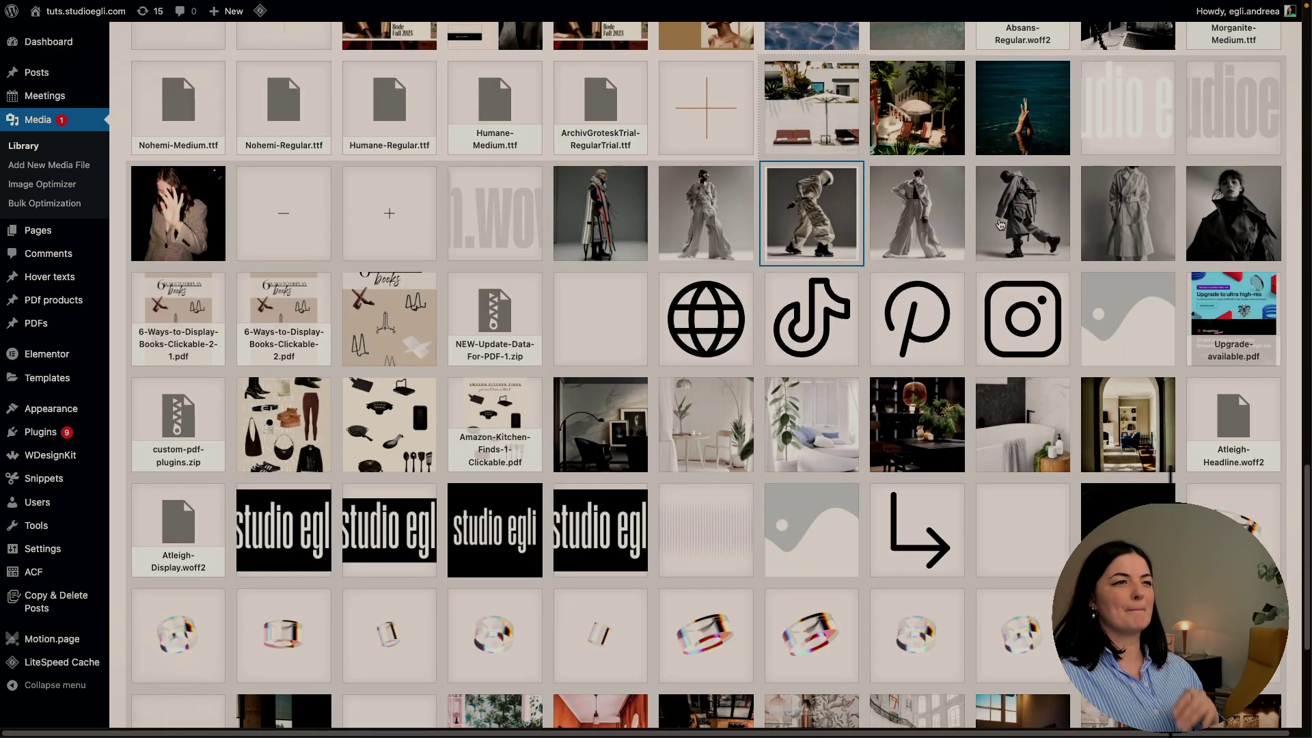
{"action": "left_click", "coordinate": [998, 219]}
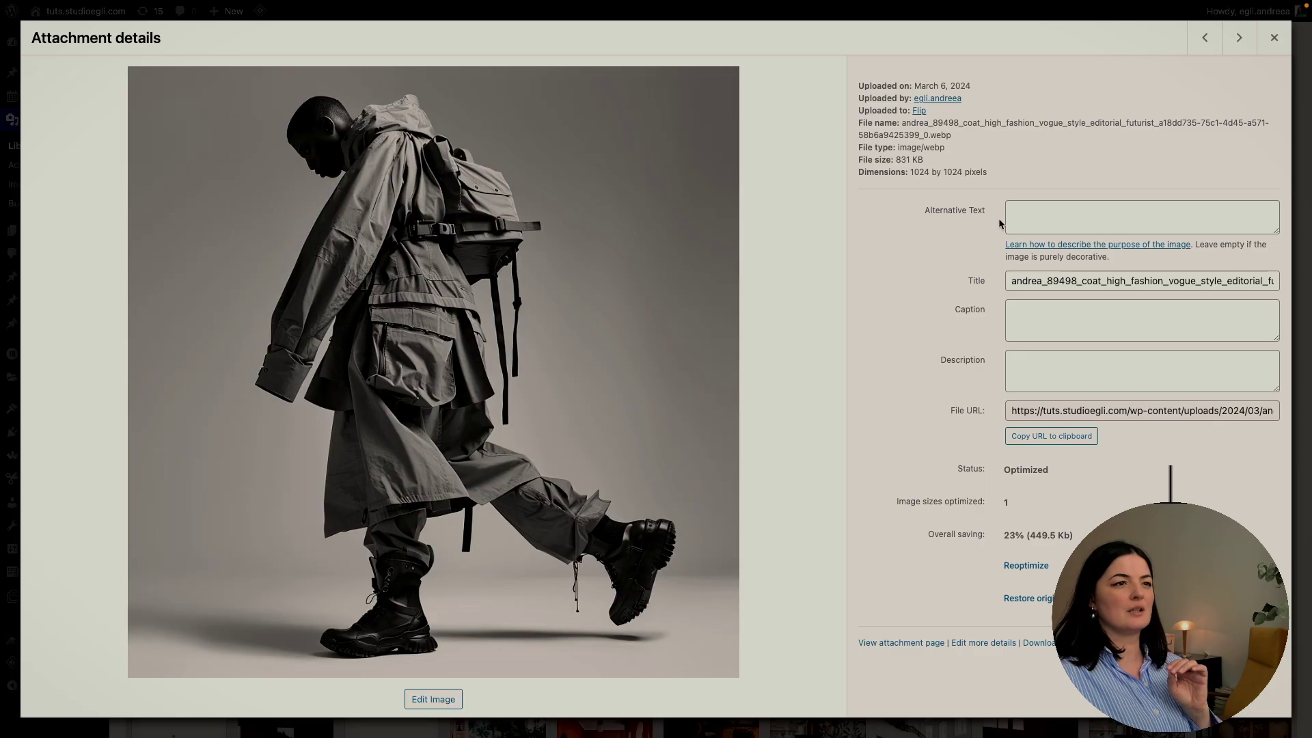
{"action": "left_click", "coordinate": [1273, 39]}
{"action": "left_click", "coordinate": [726, 222]}
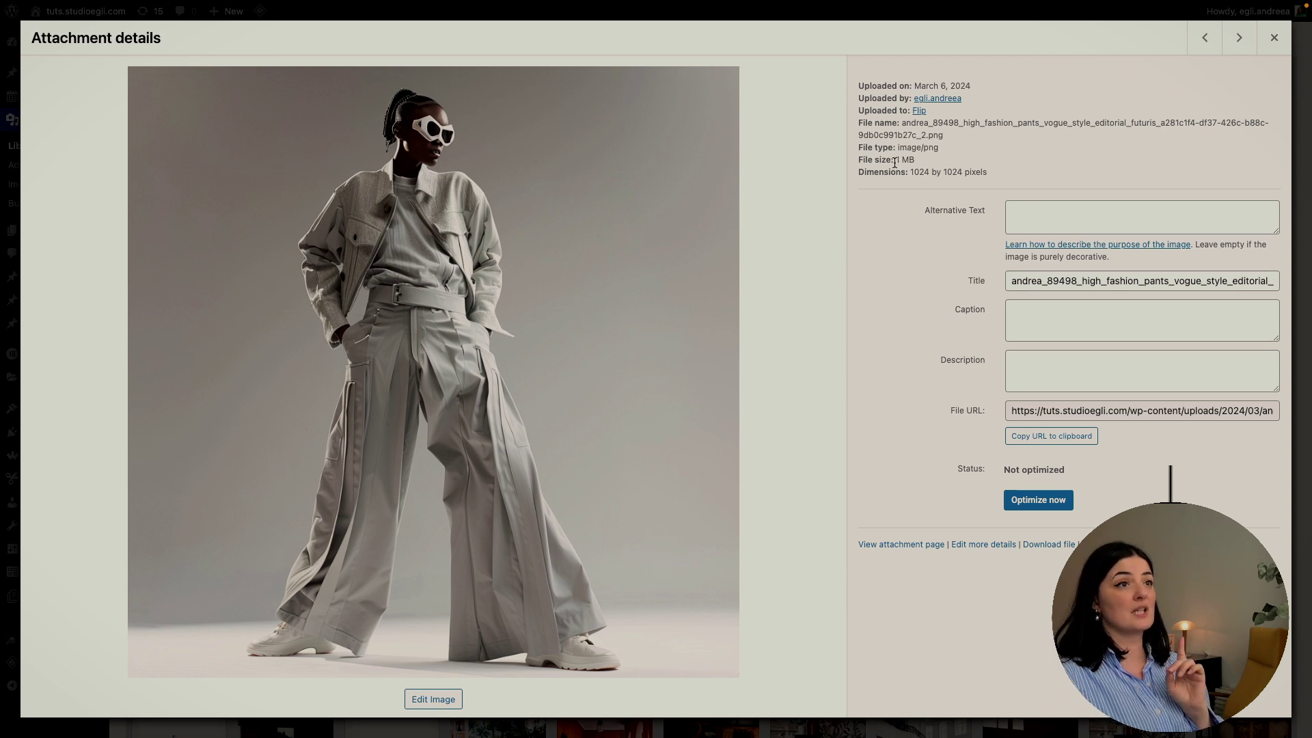
{"action": "left_click", "coordinate": [1040, 500]}
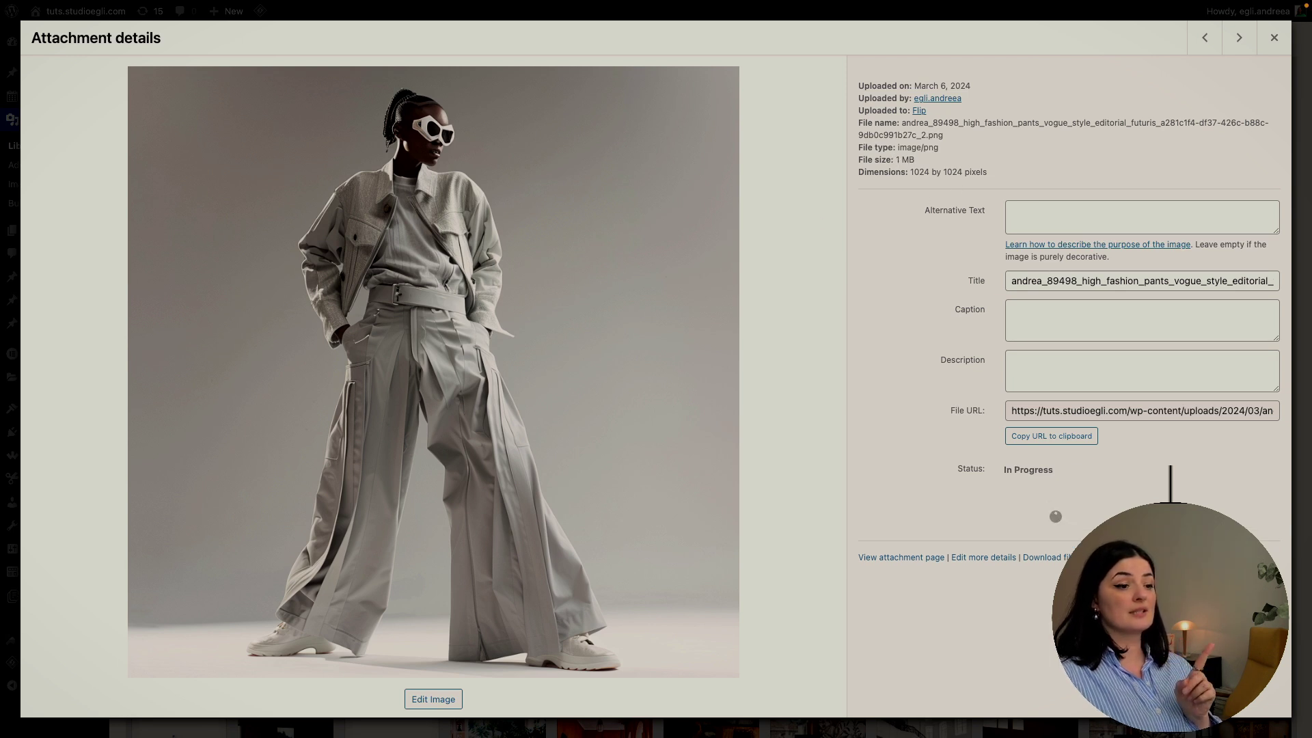
{"action": "left_click", "coordinate": [1275, 40]}
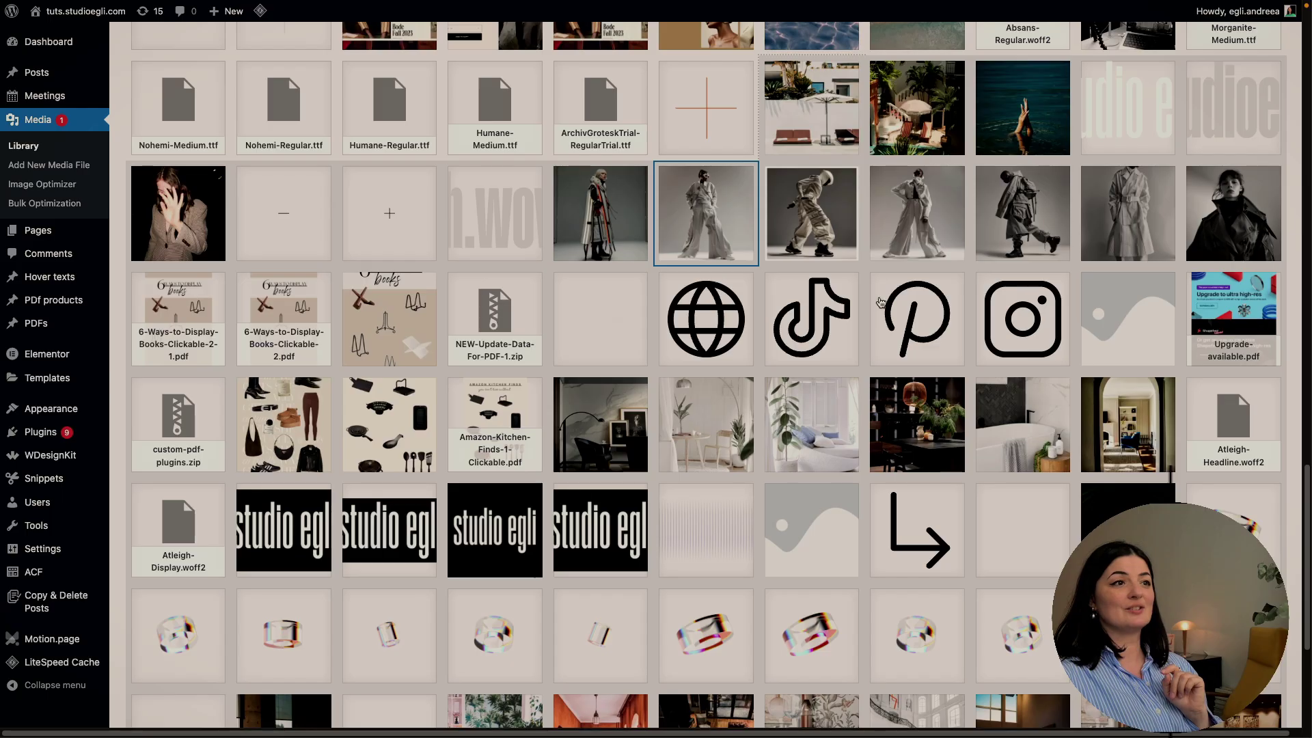
Start optimizing the striped long coat photo, then recheck both photos, still In Progress
{"action": "left_click", "coordinate": [602, 228]}
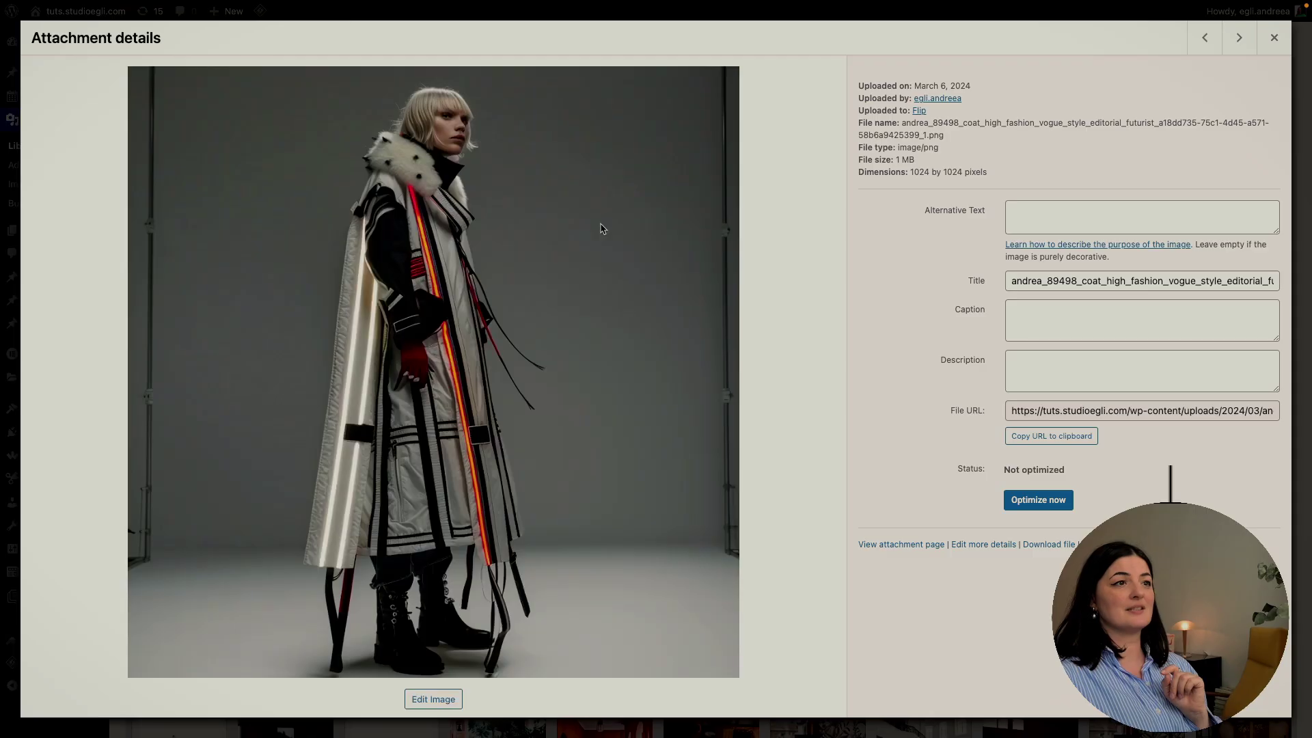
{"action": "left_click", "coordinate": [1045, 499]}
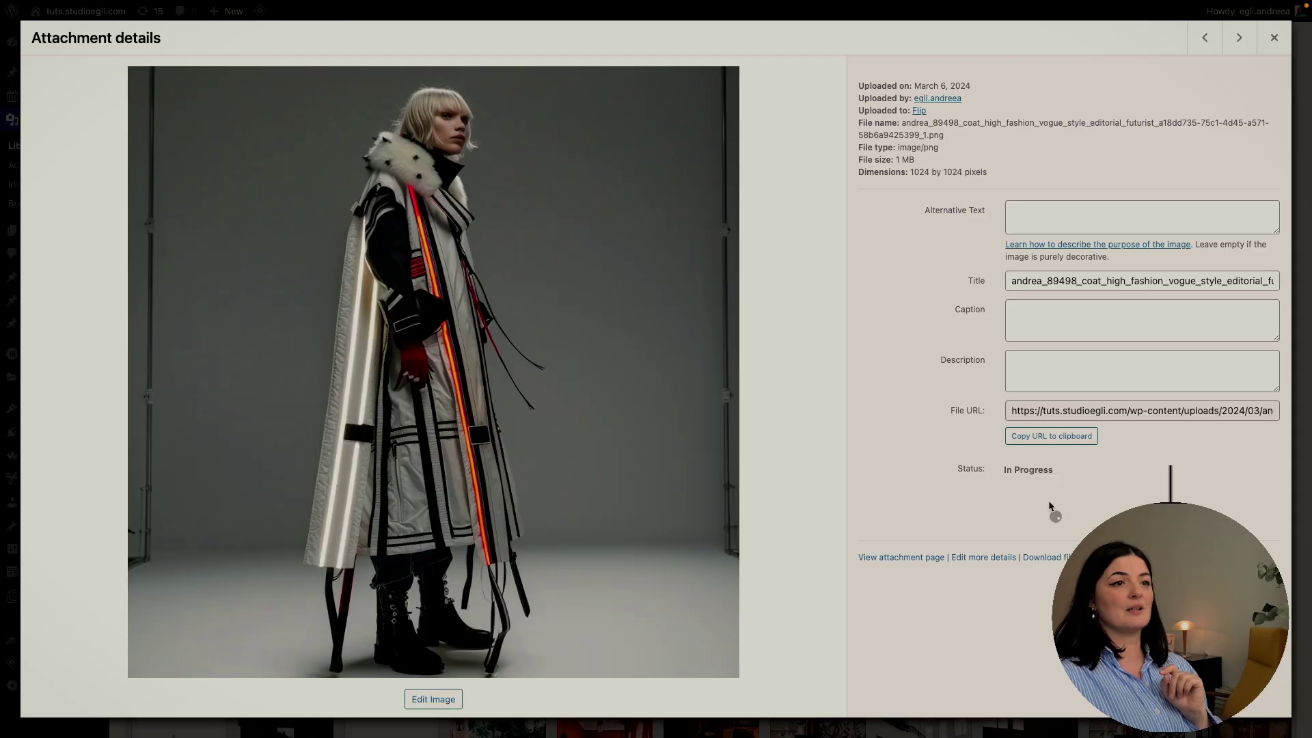
{"action": "left_click", "coordinate": [1273, 39]}
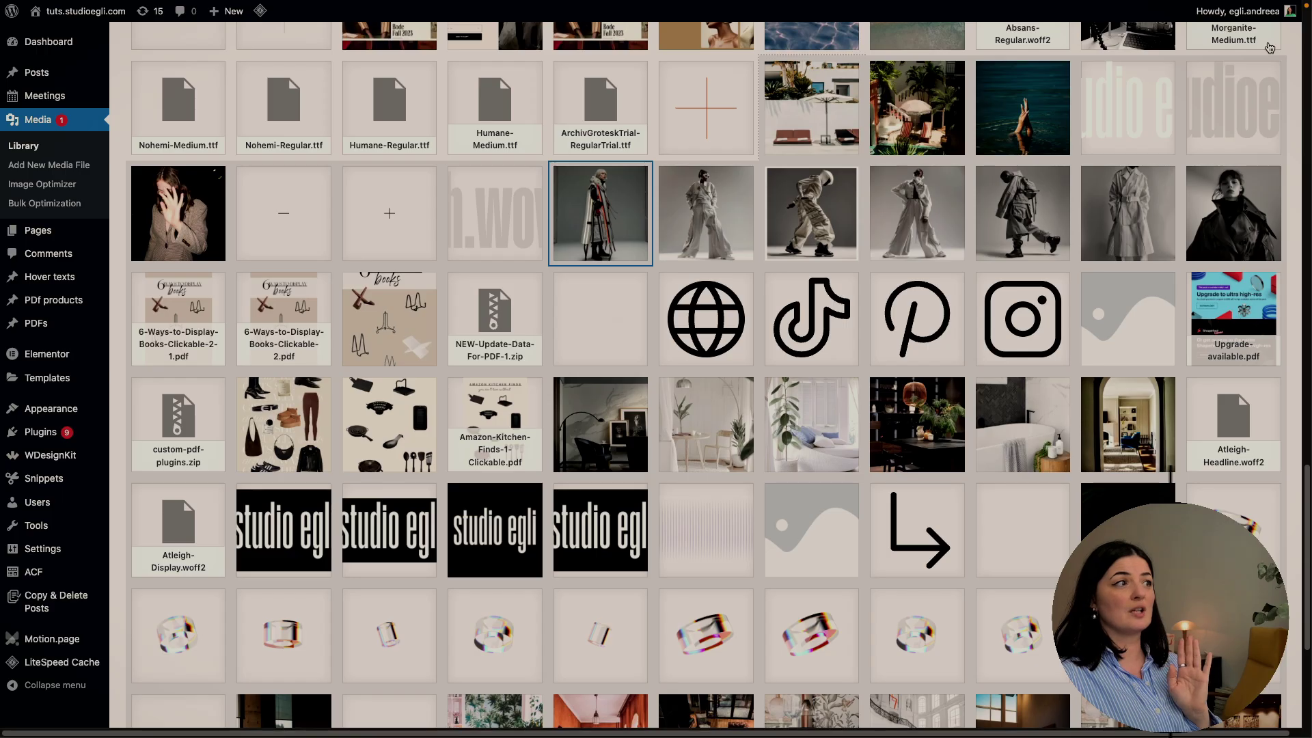
{"action": "left_click", "coordinate": [599, 222]}
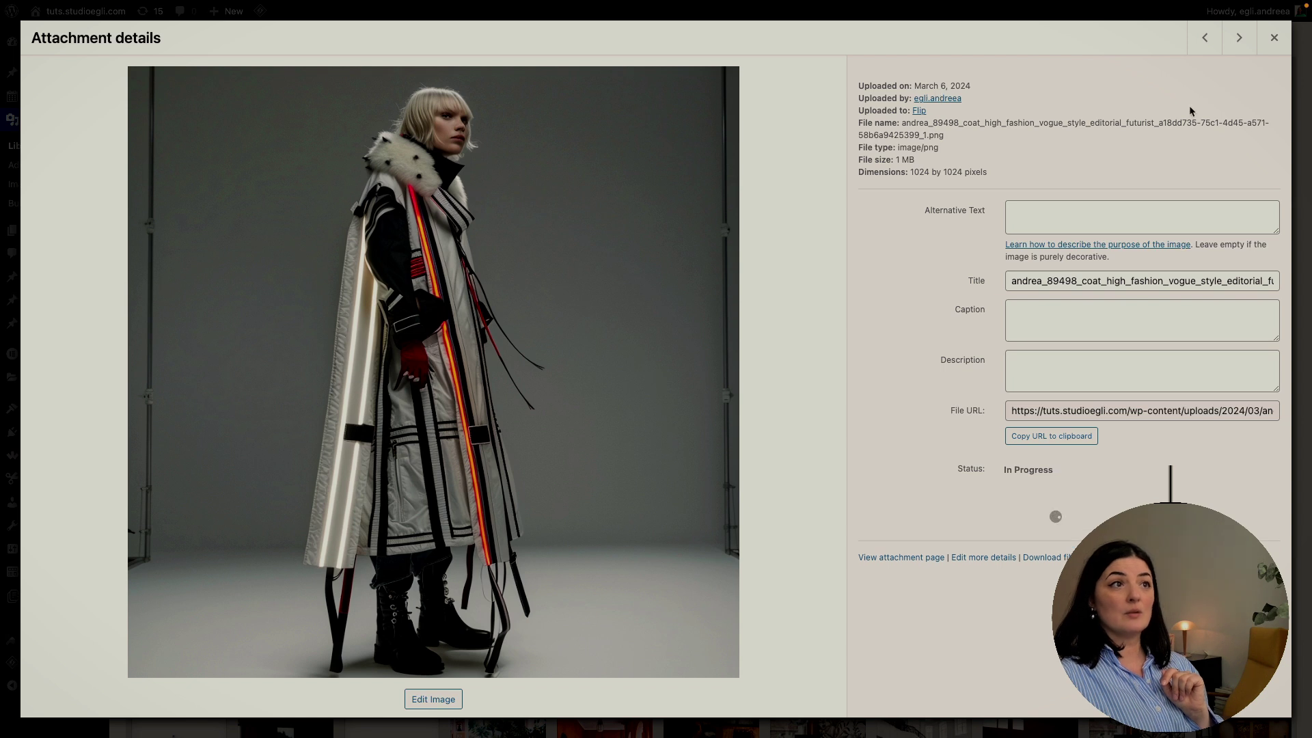
{"action": "left_click", "coordinate": [1275, 43]}
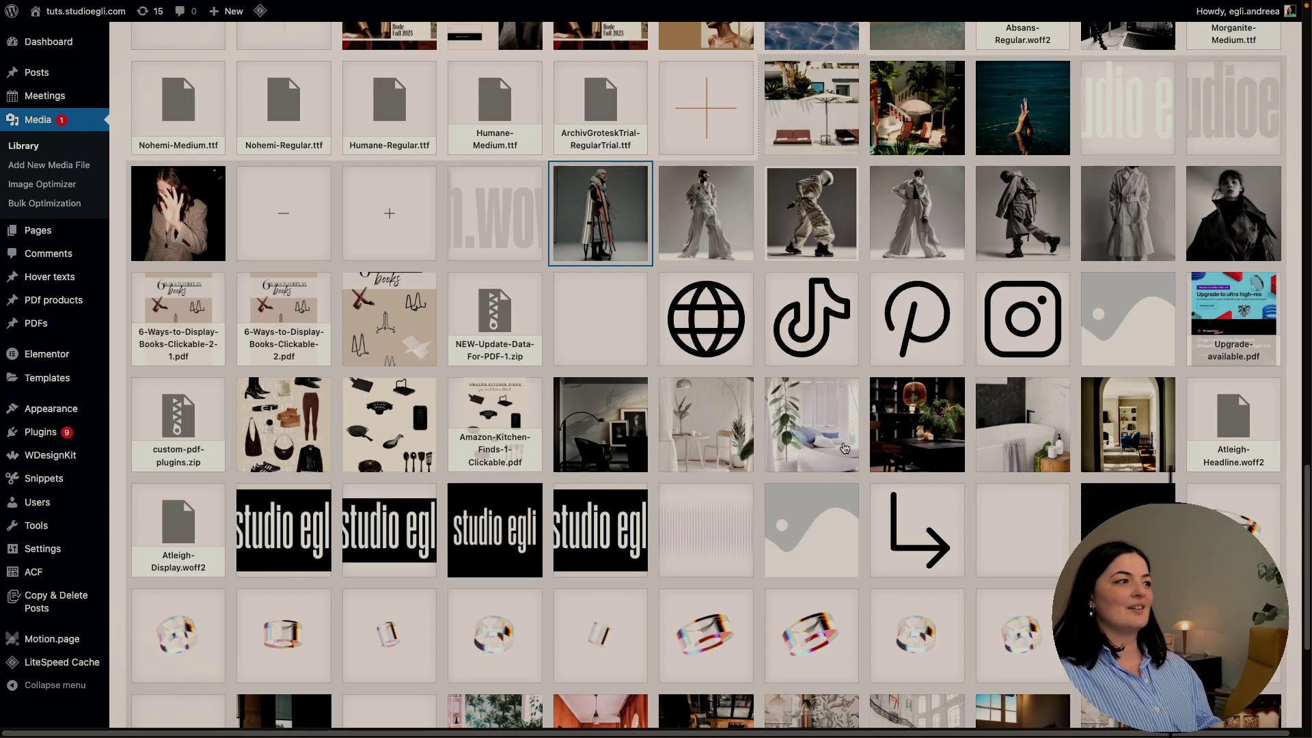
{"action": "left_click", "coordinate": [892, 390]}
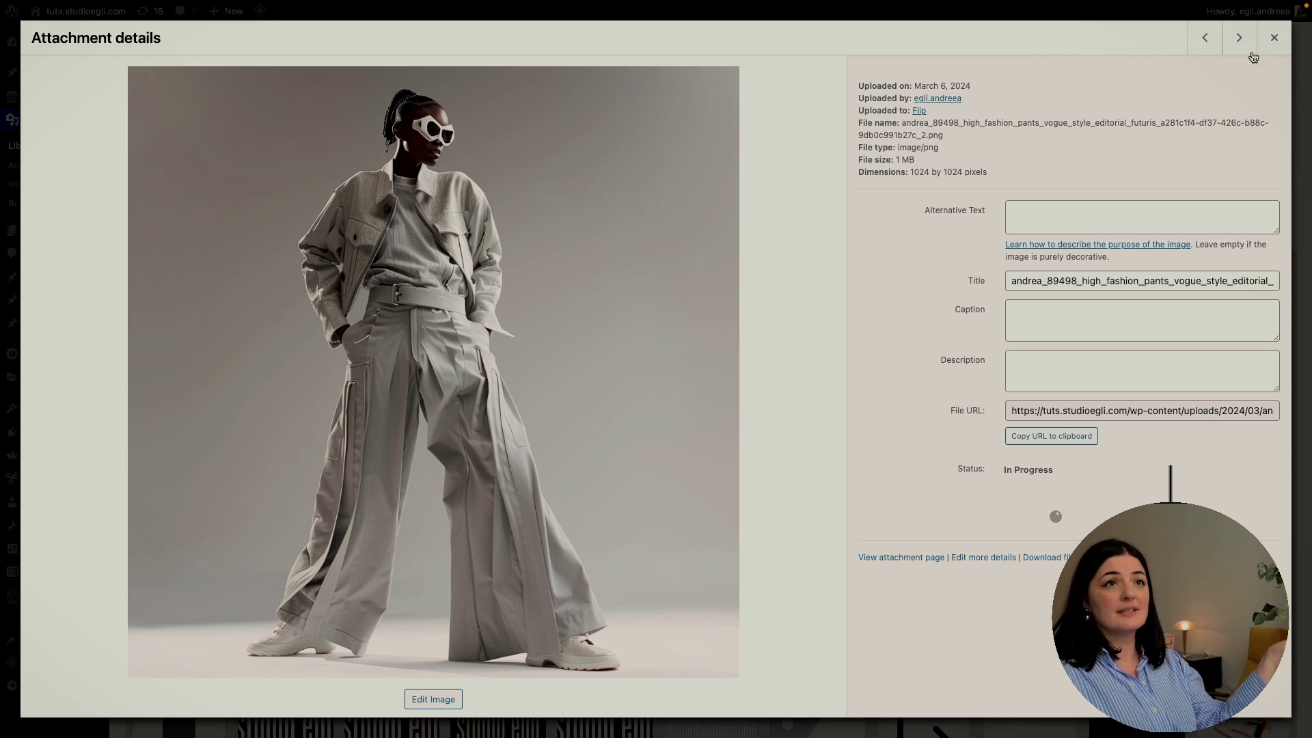
{"action": "left_click", "coordinate": [1274, 38]}
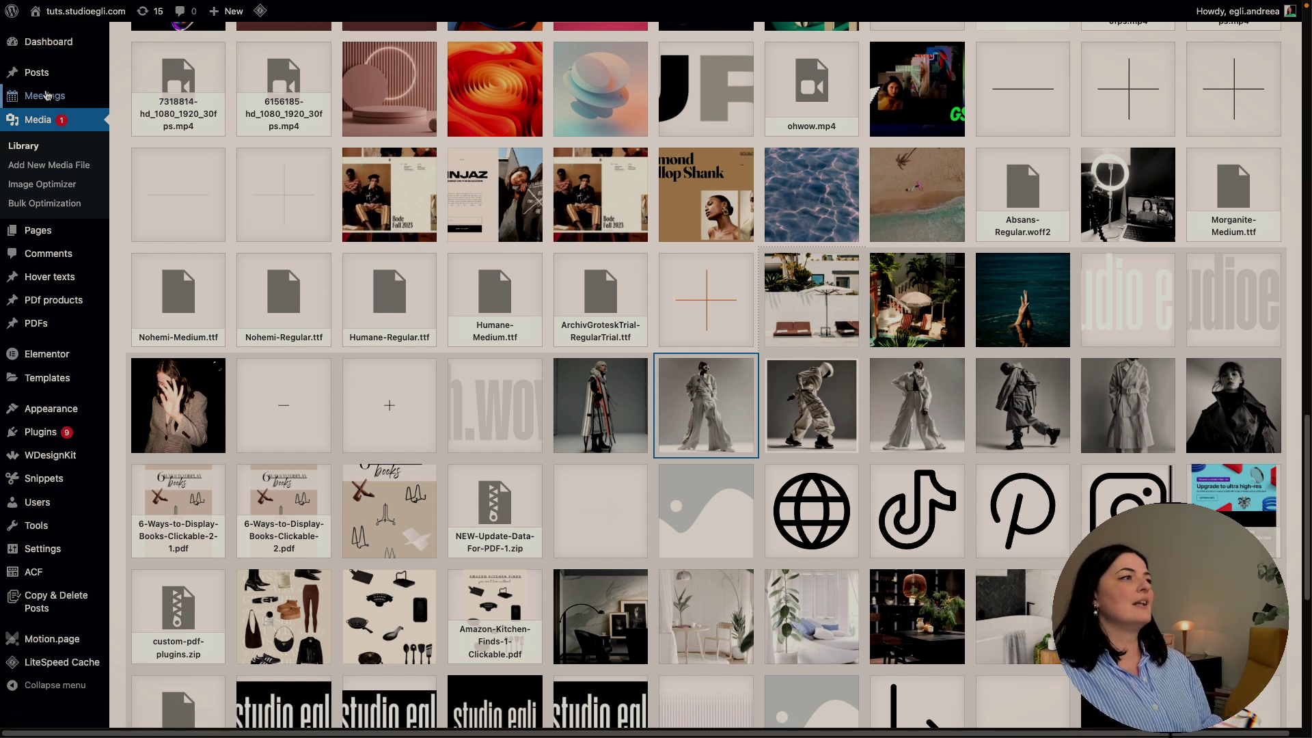
Create a new page and type the title 'gsap img scroll gr'
{"action": "left_click", "coordinate": [38, 231]}
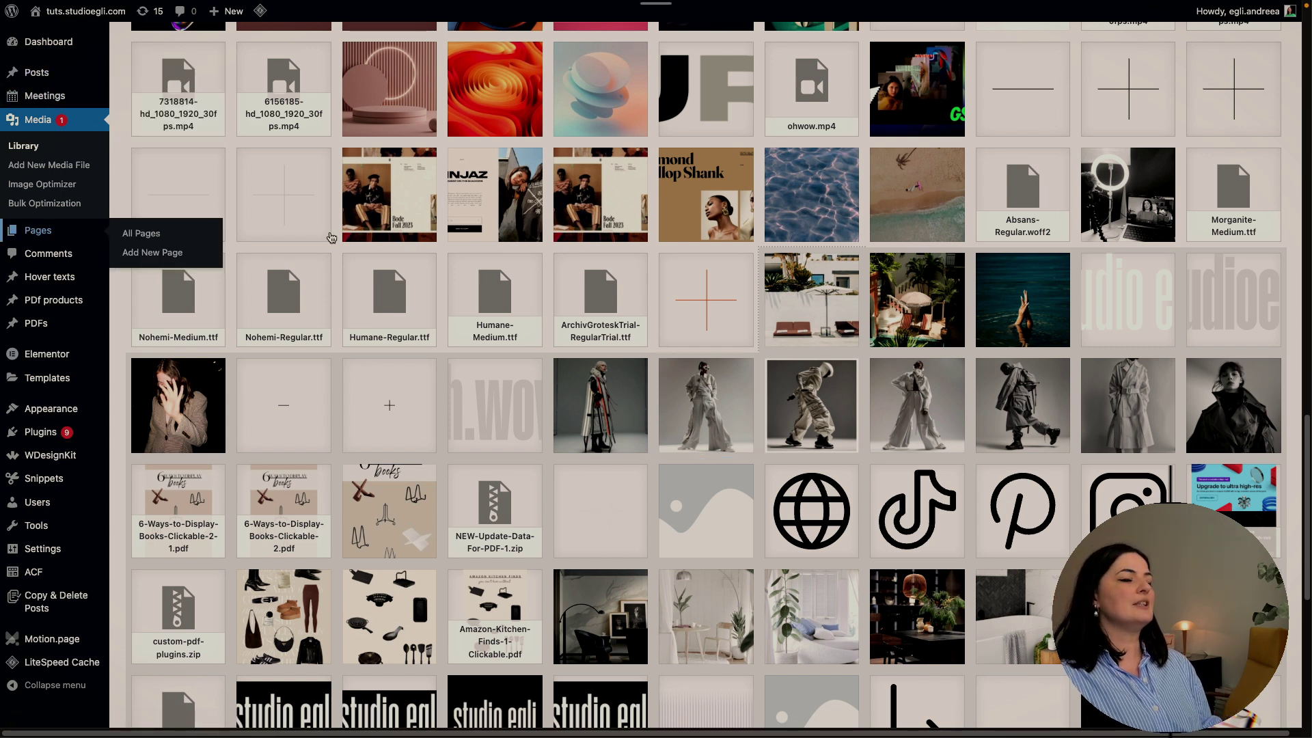
{"action": "left_click", "coordinate": [224, 52]}
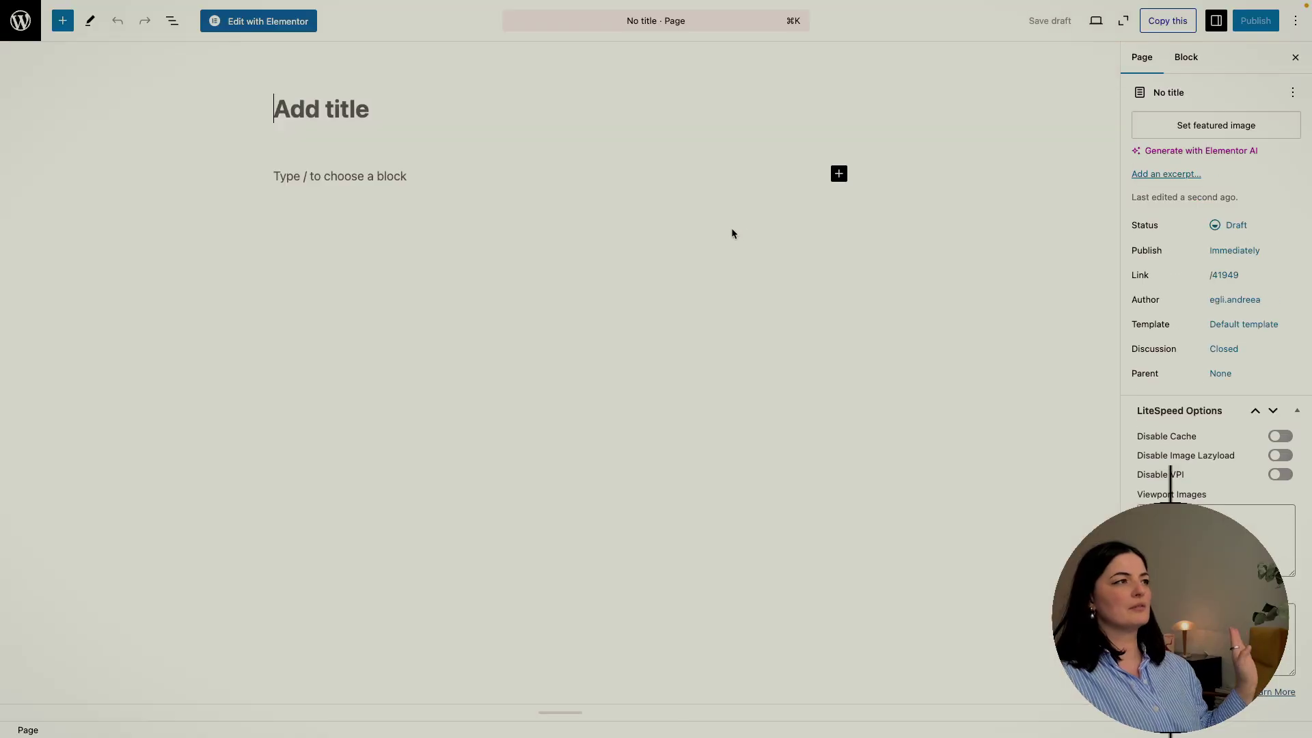
{"action": "type", "text": "gsap"}
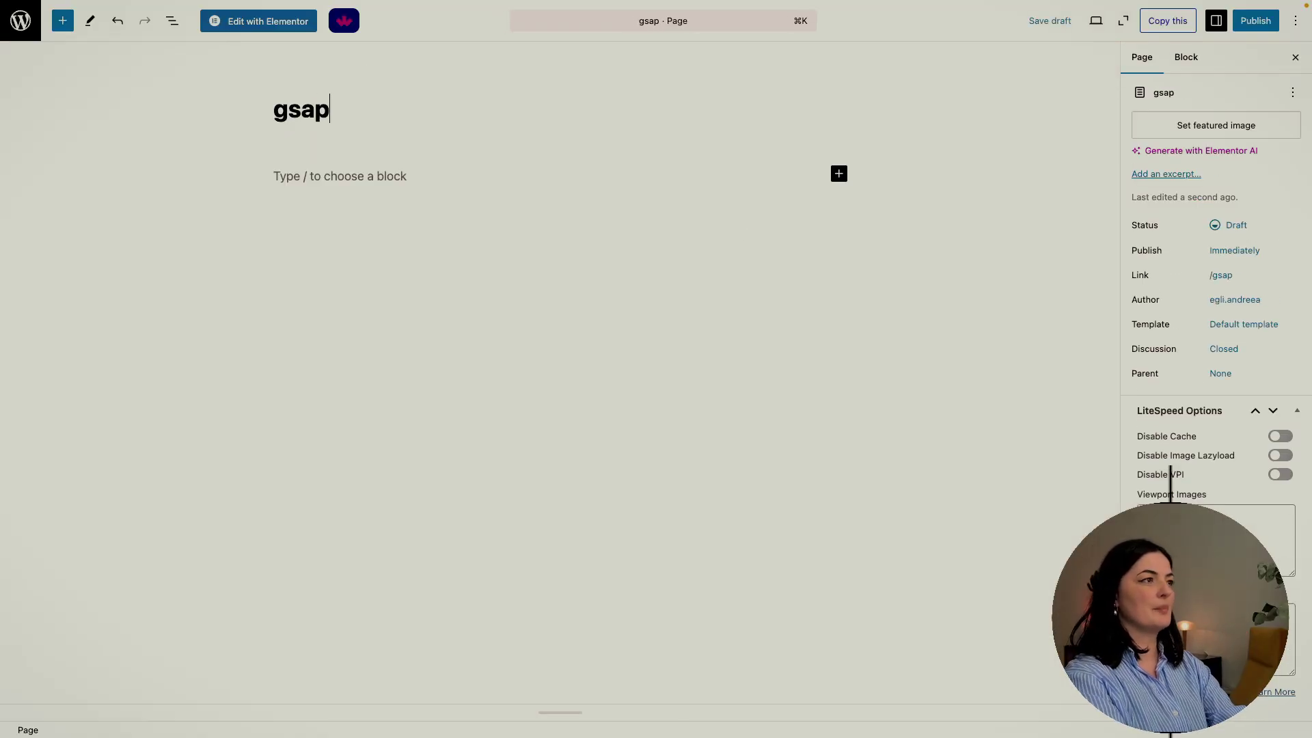
{"action": "type", "text": " img scroll gr"}
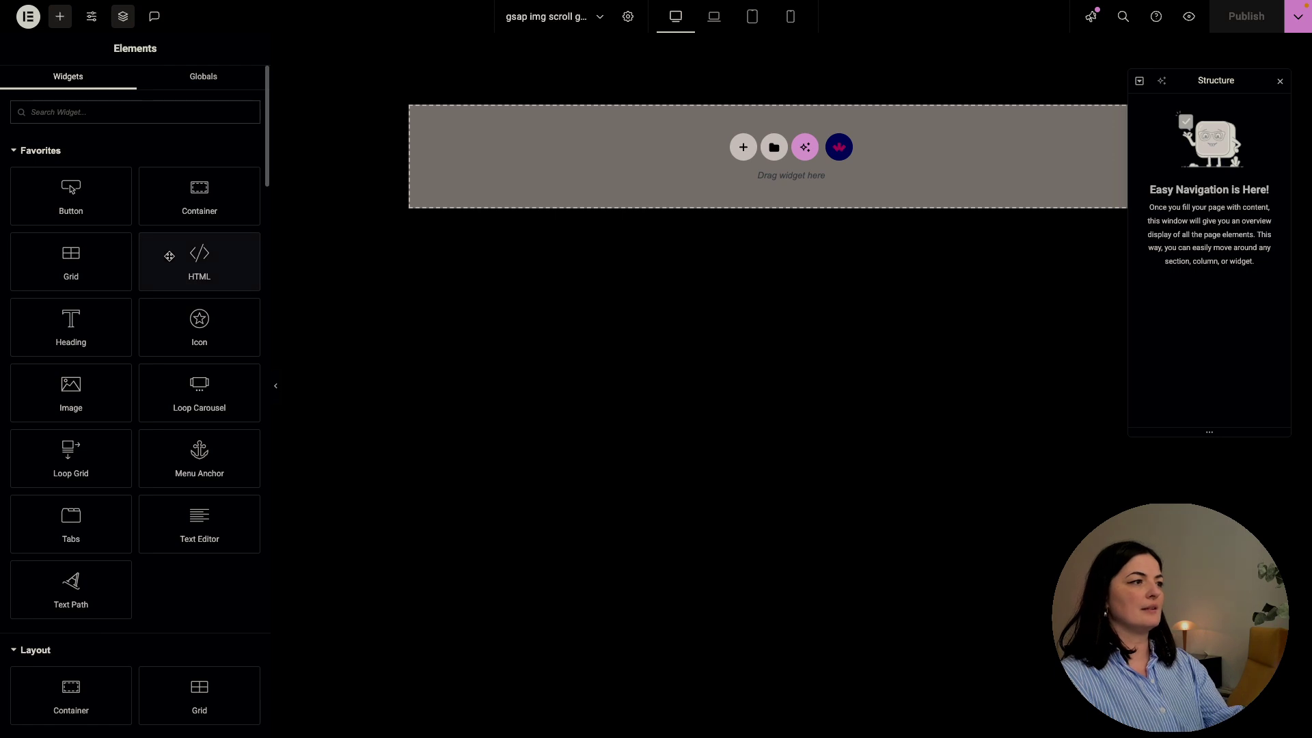
Make the container full width with its minimum height measured in viewport units
{"action": "left_click", "coordinate": [71, 391]}
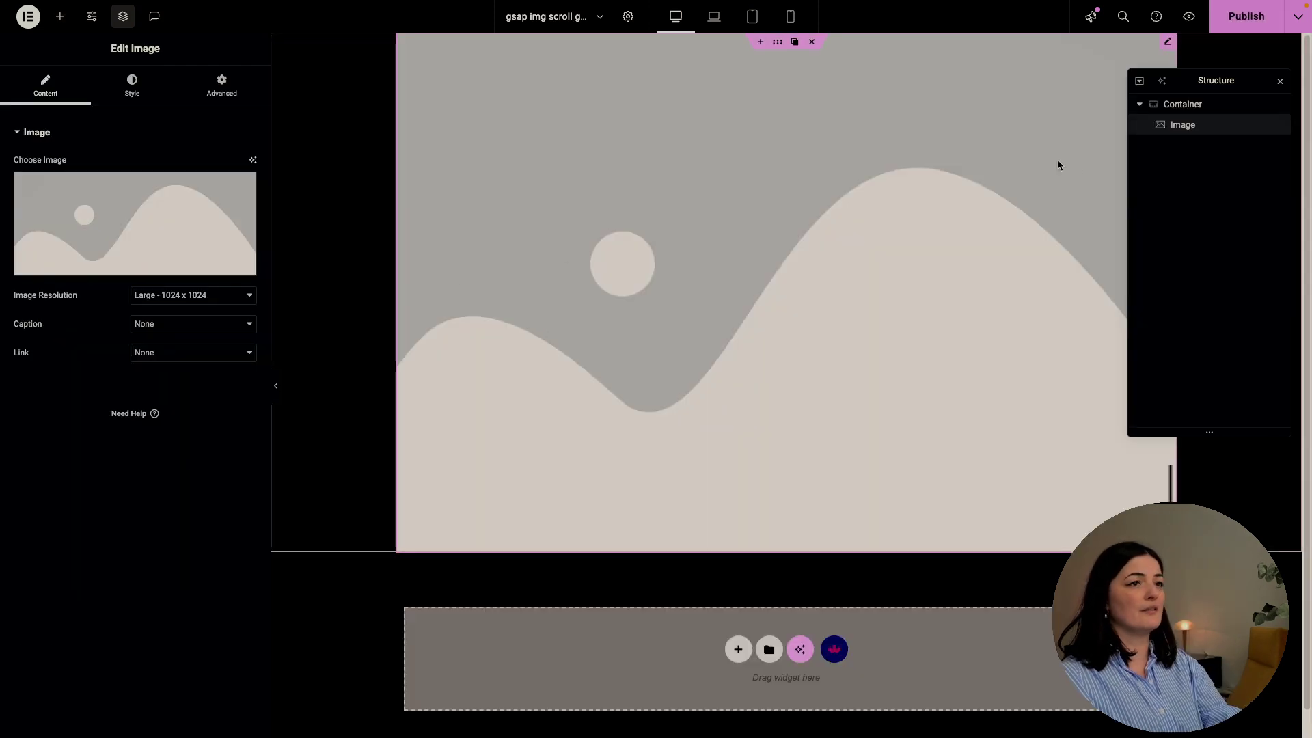
{"action": "left_click", "coordinate": [1184, 105]}
{"action": "left_click", "coordinate": [164, 203]}
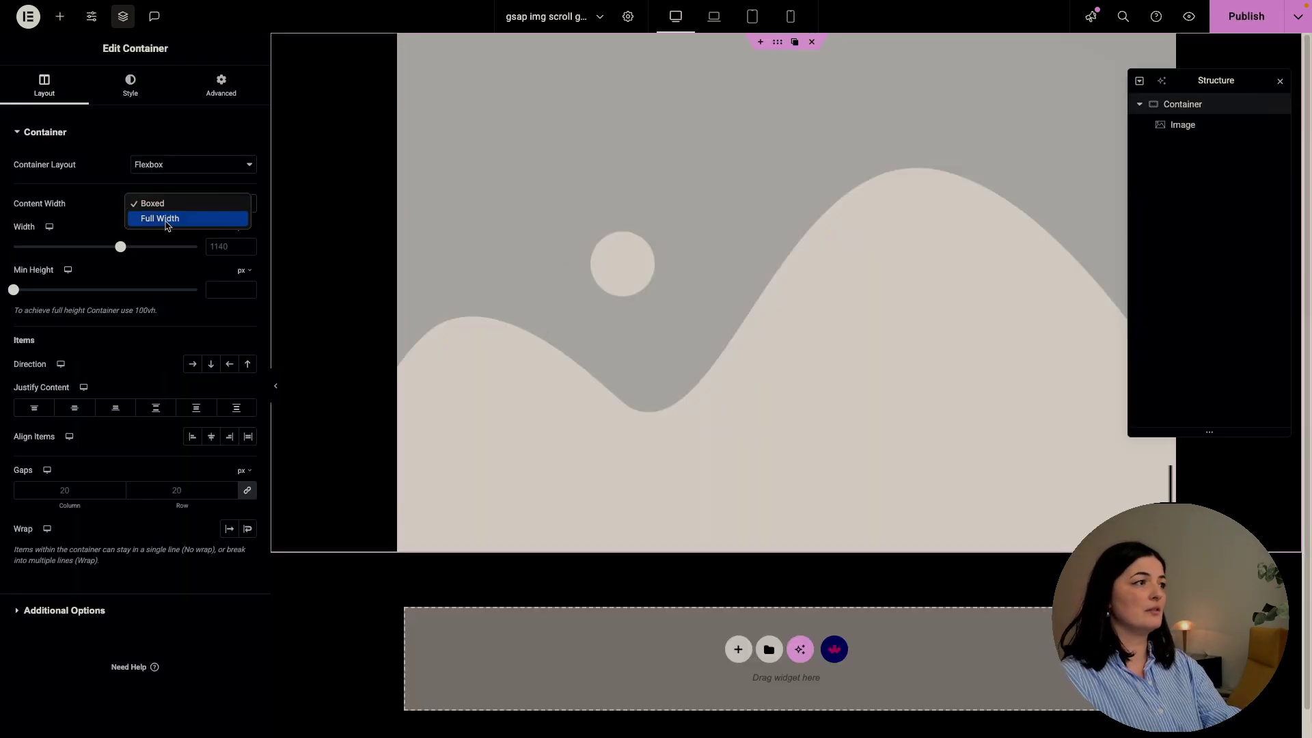
{"action": "left_click", "coordinate": [166, 218]}
{"action": "left_click", "coordinate": [245, 271]}
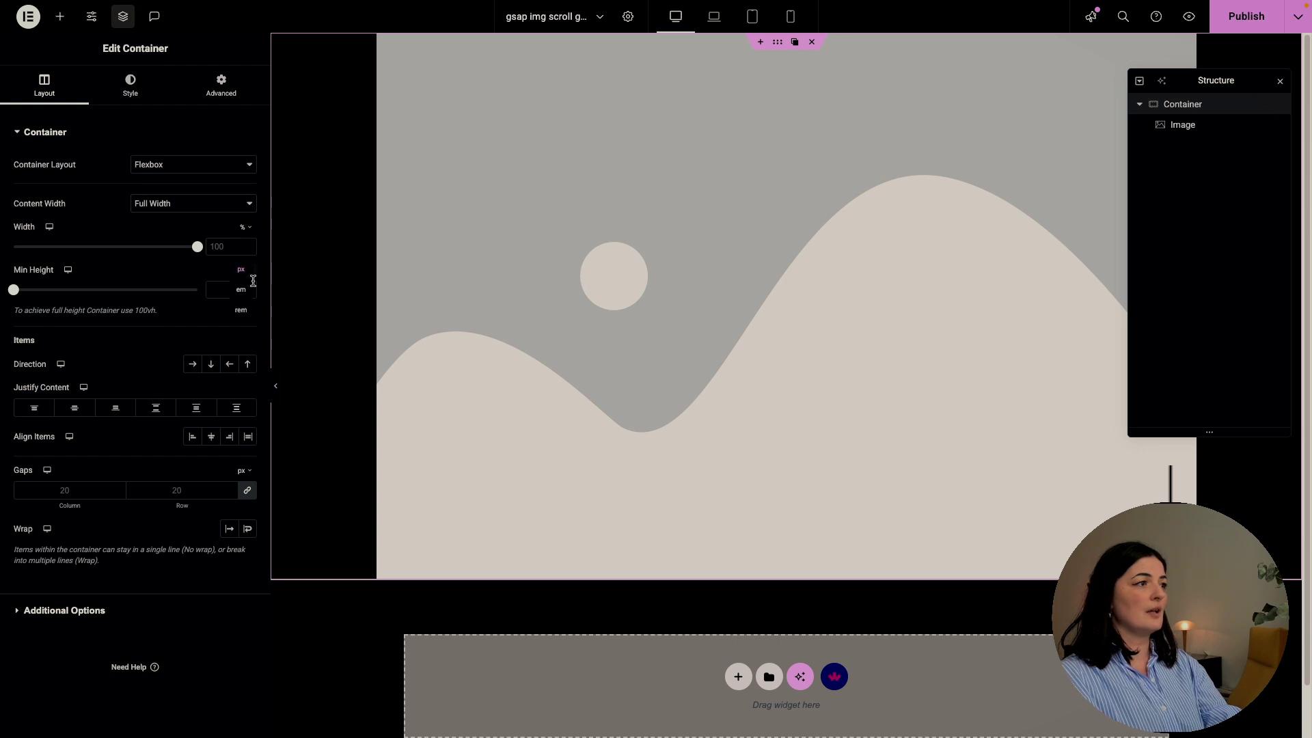
{"action": "left_click", "coordinate": [244, 336]}
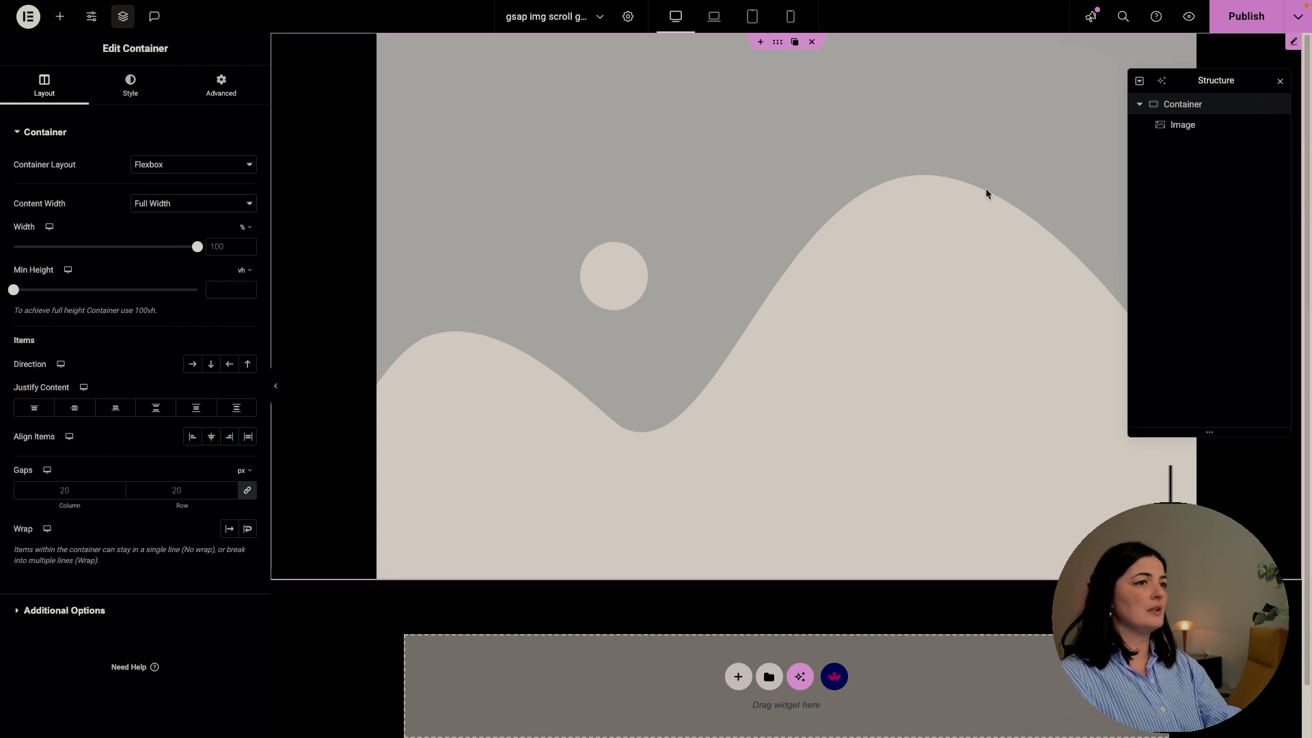
Delete the image widget and set the empty container's minimum height to 100vh
{"action": "right_click", "coordinate": [1178, 131]}
{"action": "left_click", "coordinate": [1181, 433]}
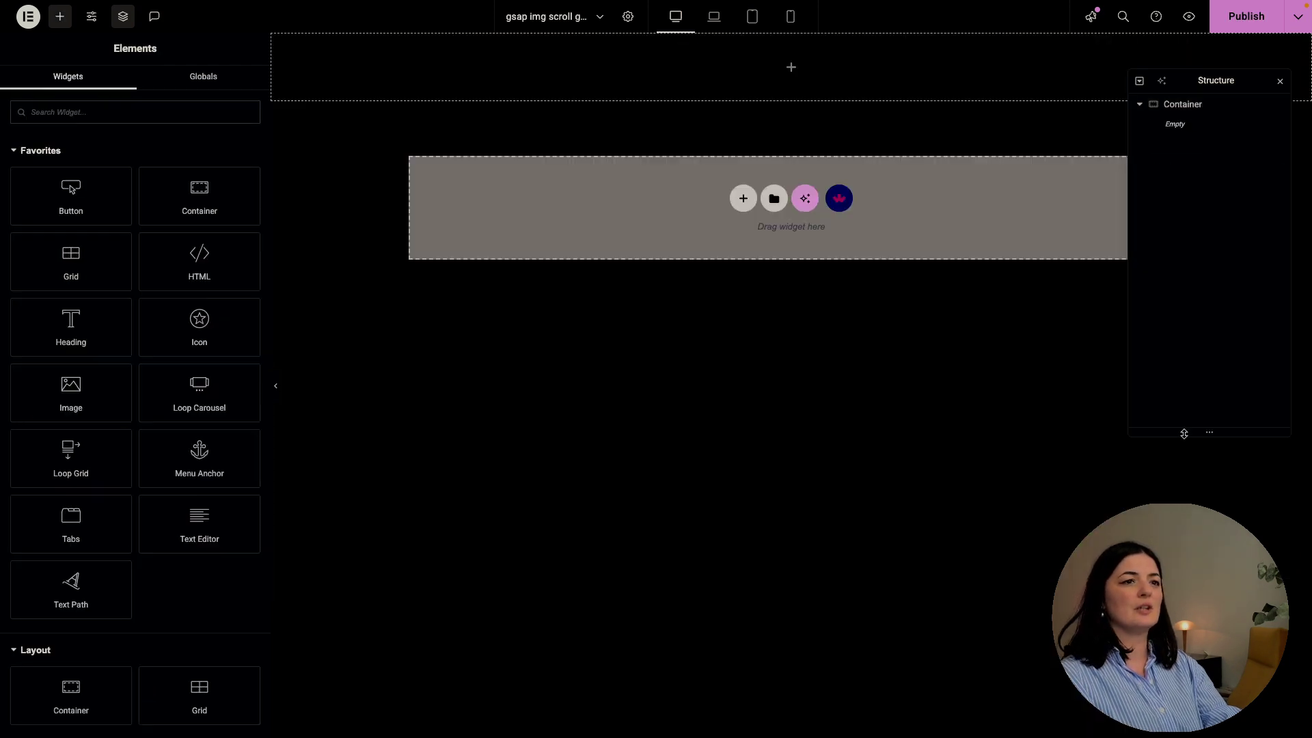
{"action": "left_click", "coordinate": [1182, 104]}
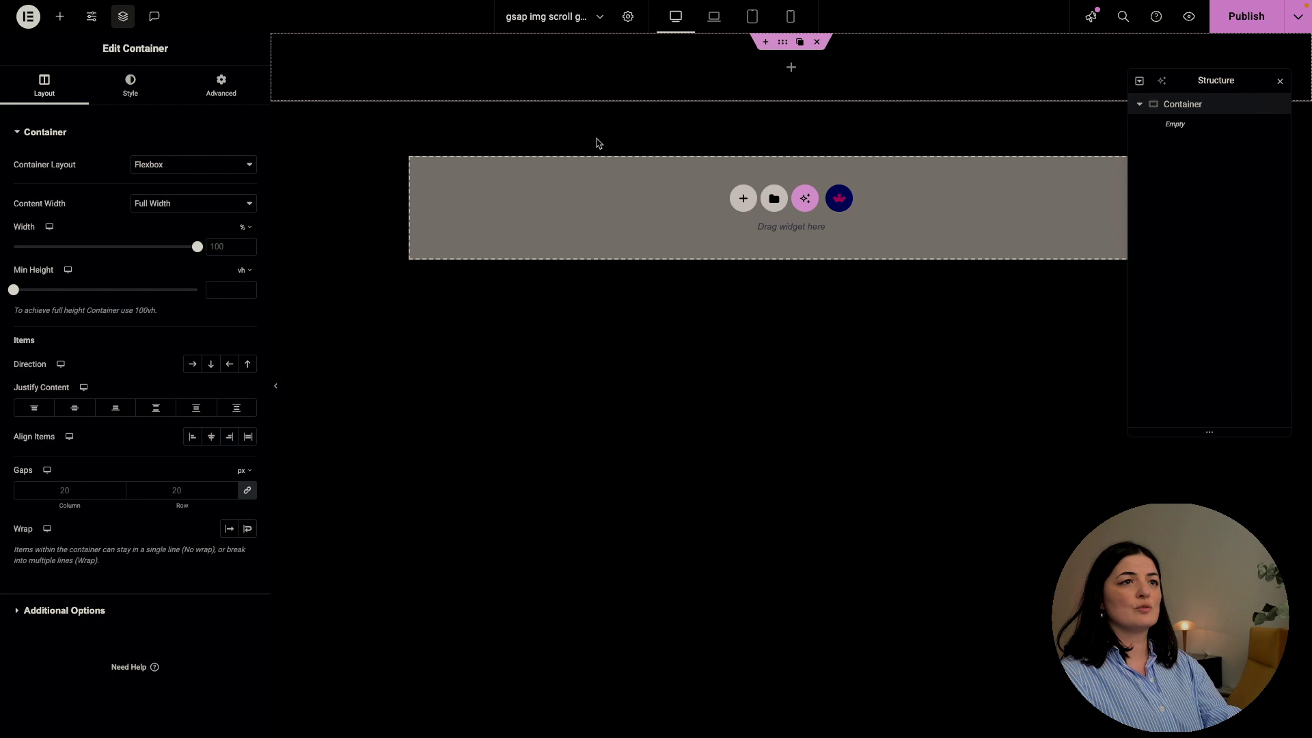
{"action": "left_click", "coordinate": [247, 273]}
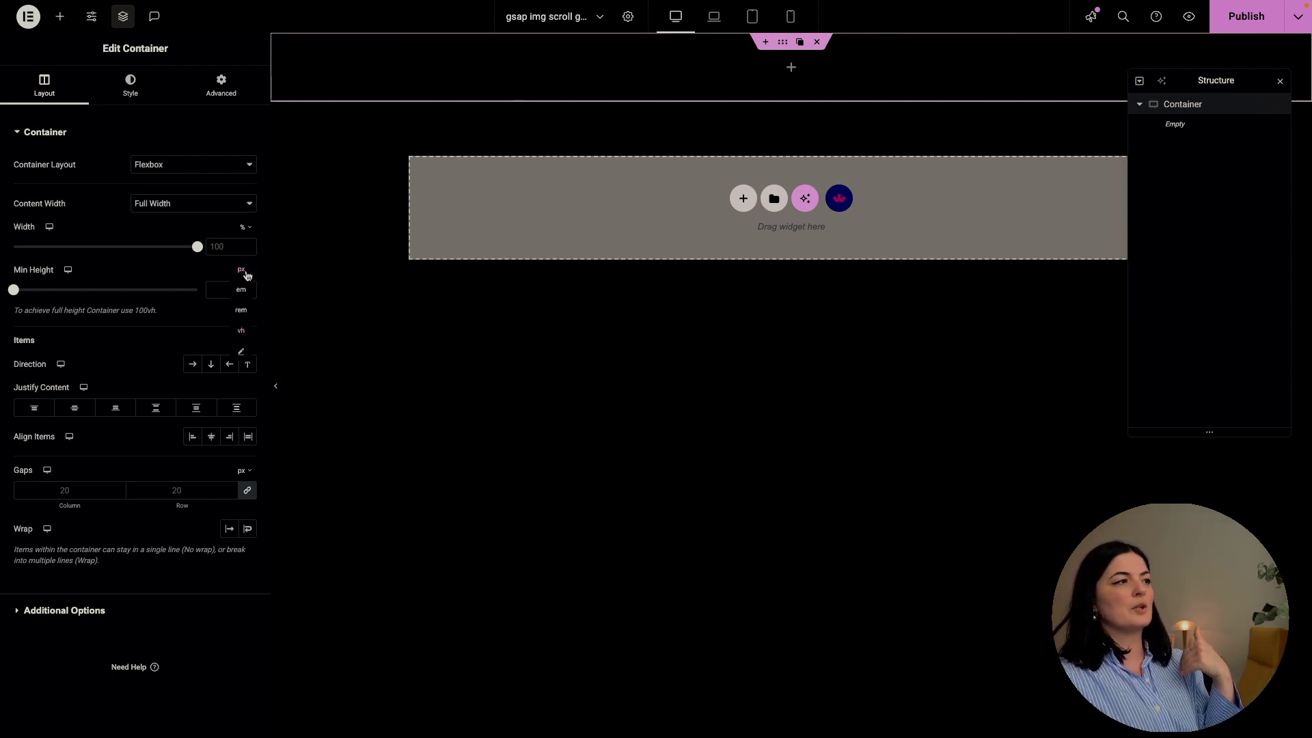
{"action": "left_click", "coordinate": [243, 331]}
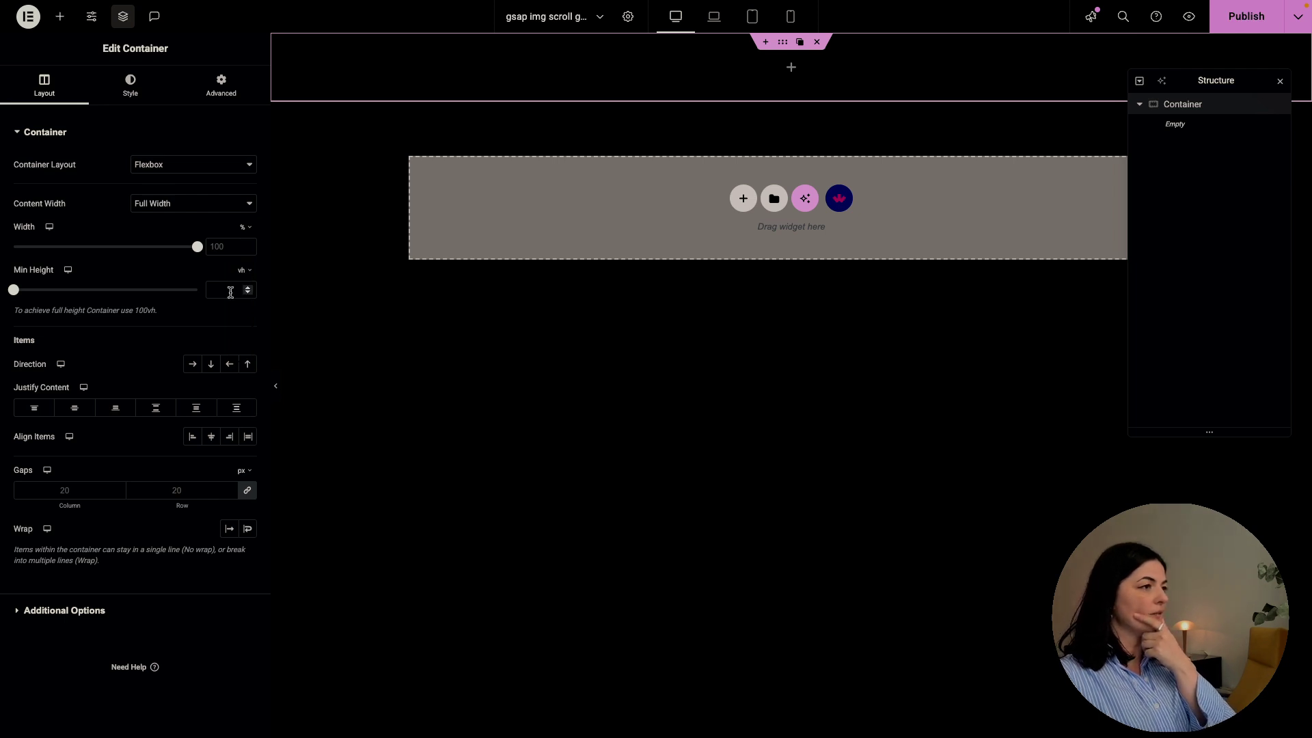
{"action": "type", "text": "100"}
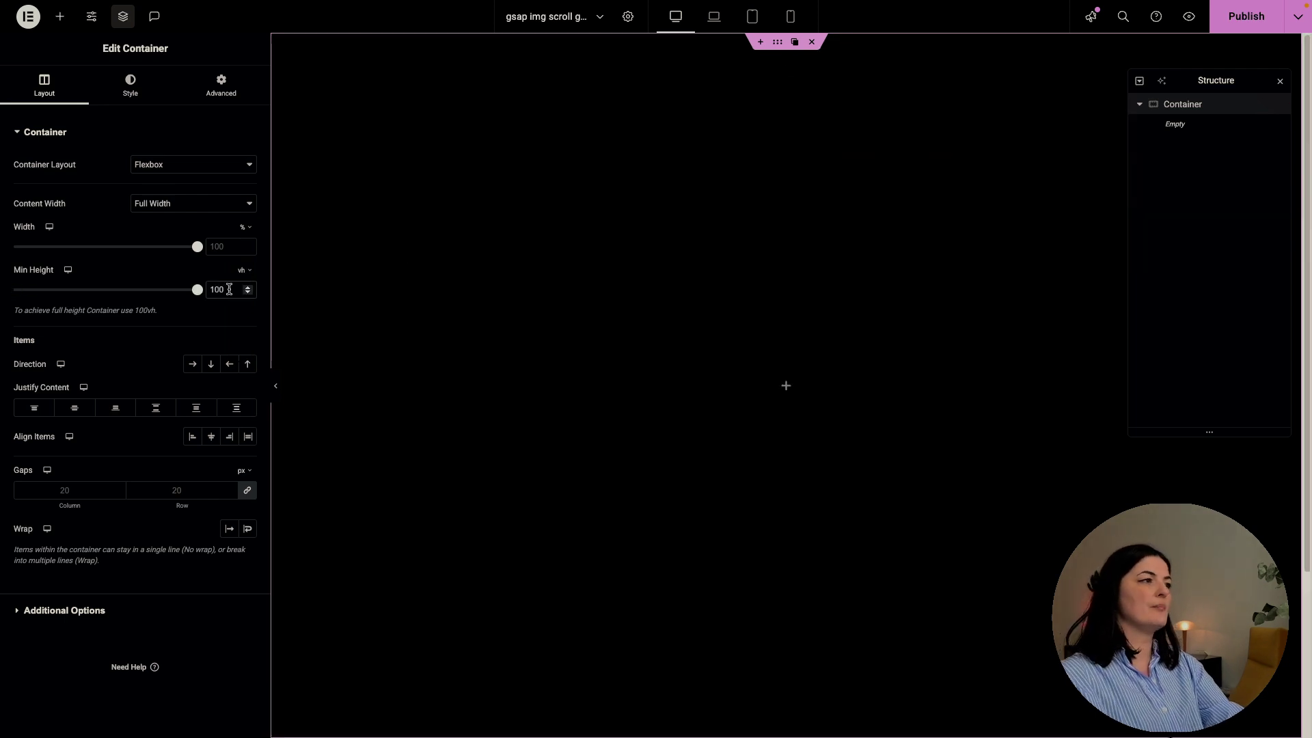
Give the container a classic background in the global purple colour and publish the page
{"action": "left_click", "coordinate": [129, 85]}
{"action": "left_click", "coordinate": [192, 194]}
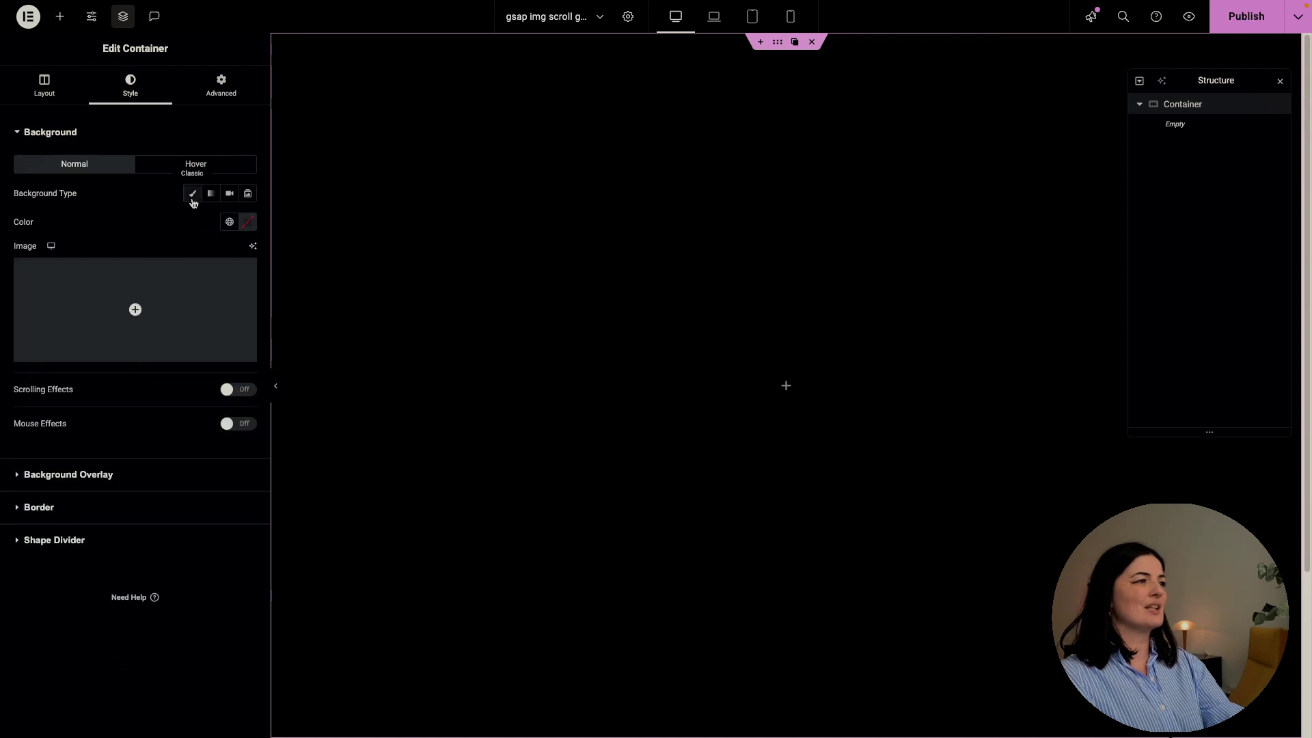
{"action": "left_click", "coordinate": [229, 222]}
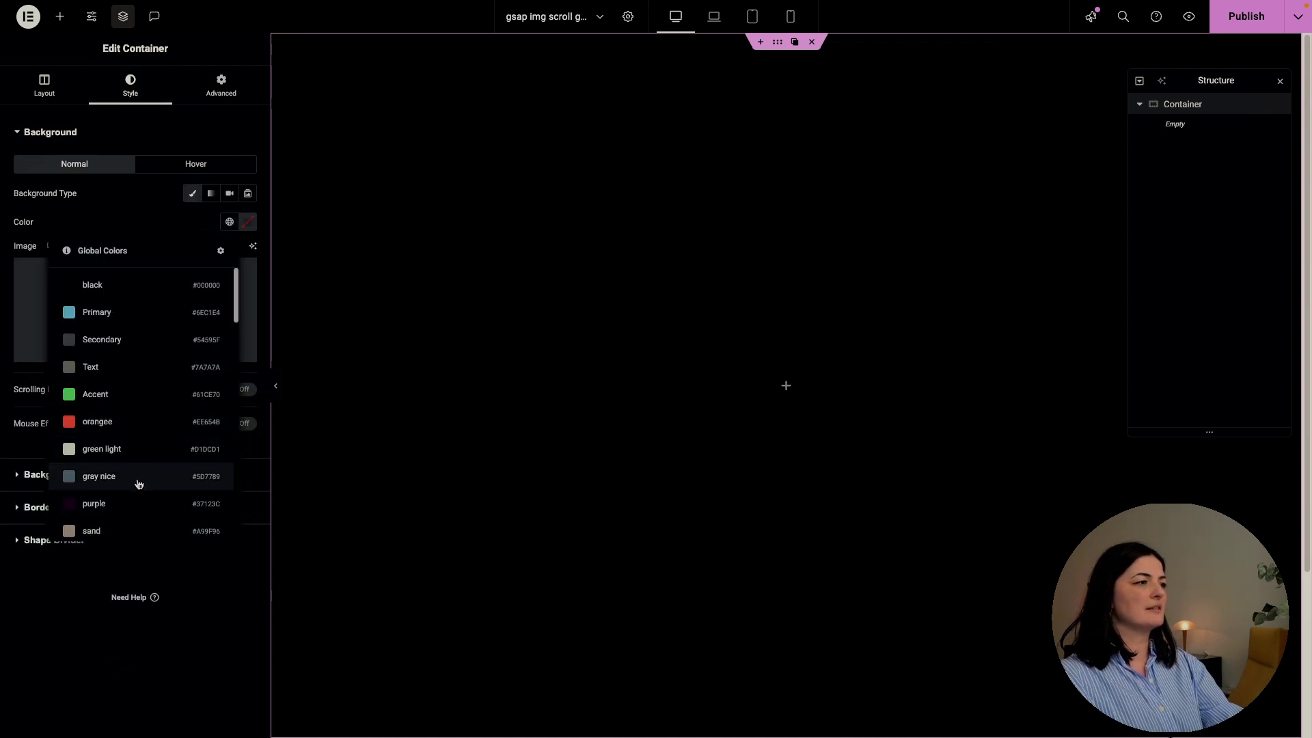
{"action": "scroll", "coordinate": [137, 483], "scroll_direction": "down", "scroll_amount": 2}
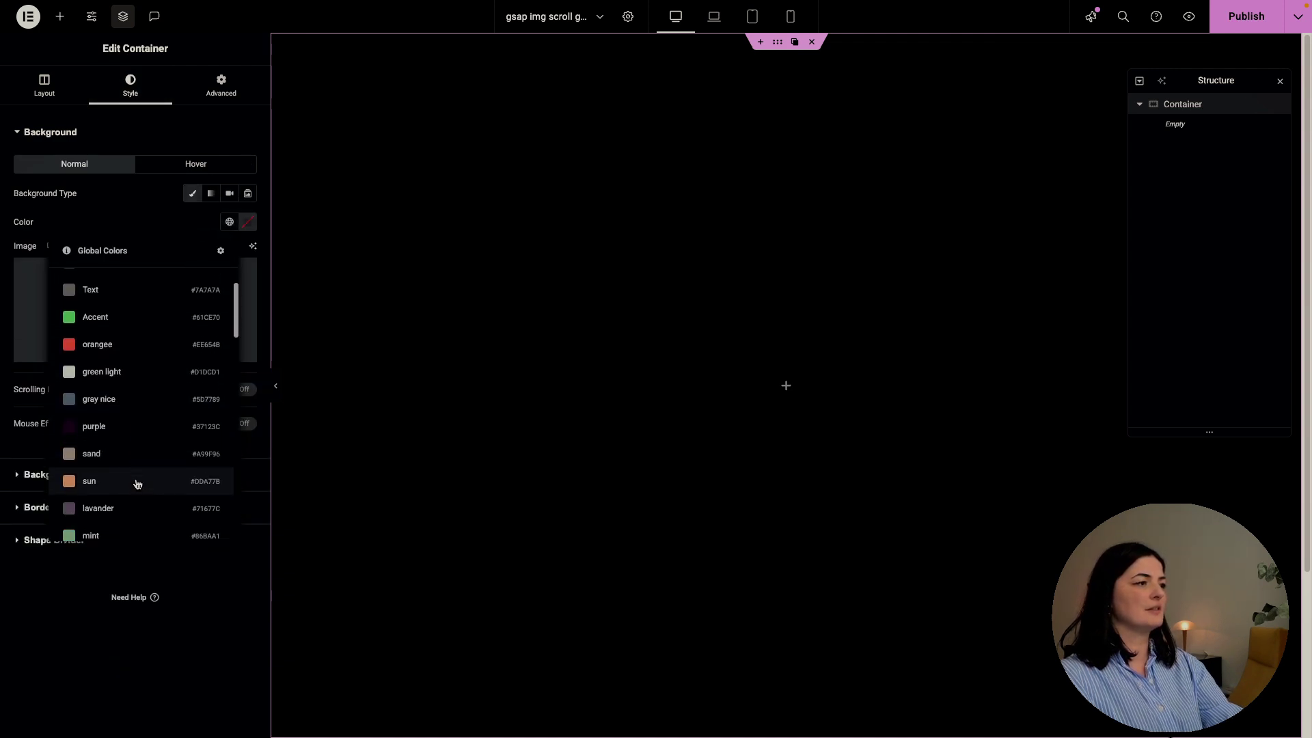
{"action": "left_click", "coordinate": [94, 426]}
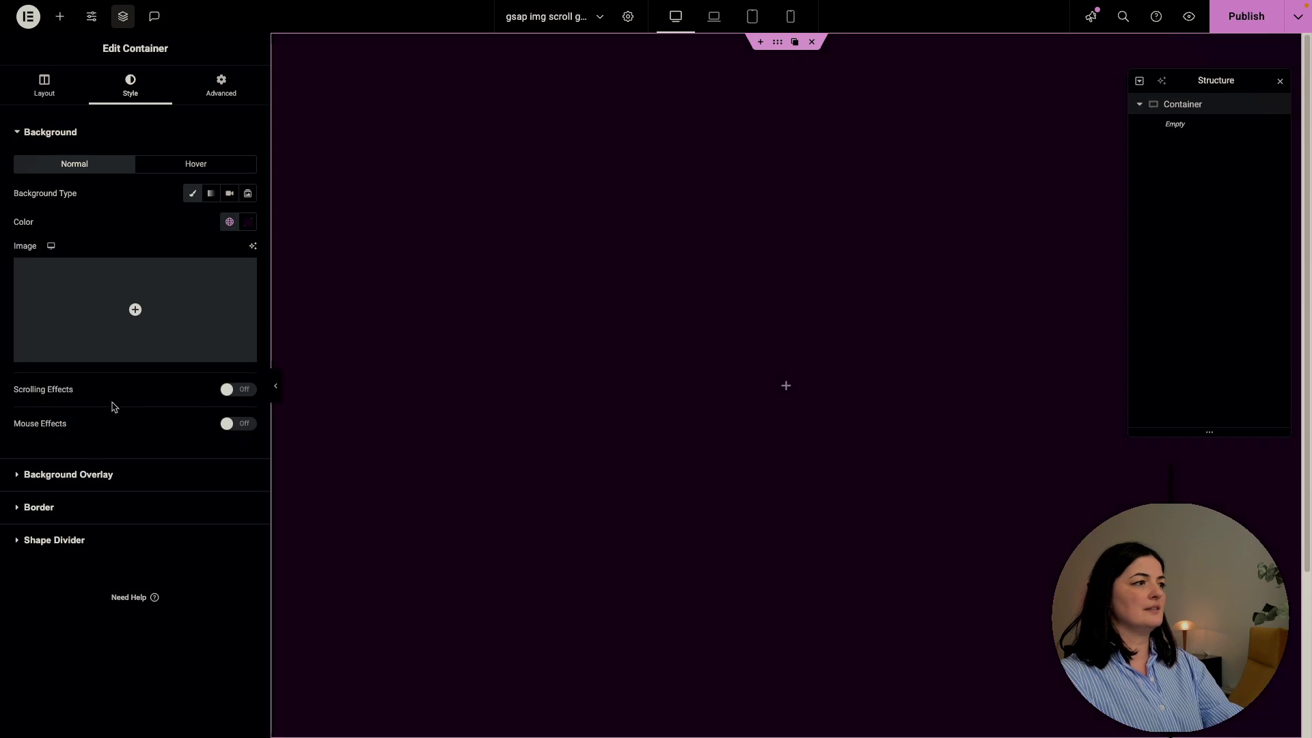
{"action": "left_click", "coordinate": [1240, 30]}
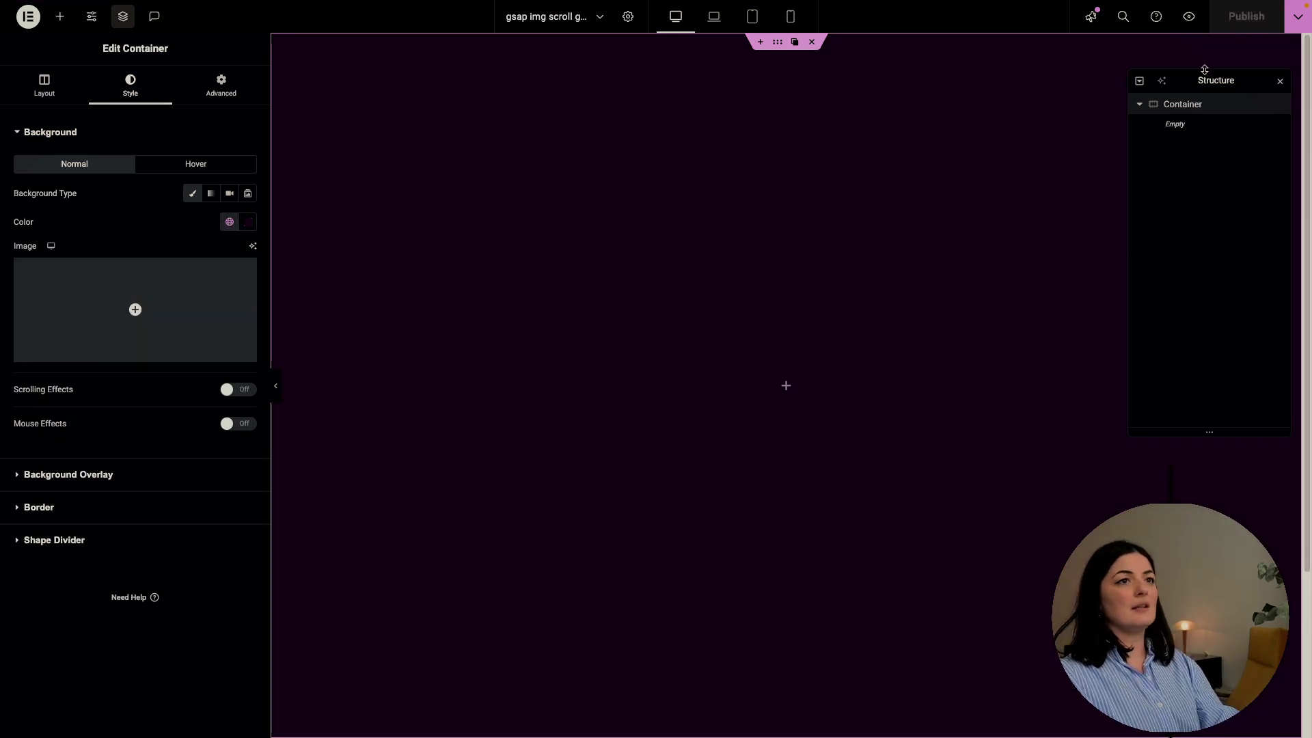
{"action": "right_click", "coordinate": [1186, 105]}
Duplicate the container and insert the Diamond Scallop Shank image into it at full resolution
{"action": "left_click", "coordinate": [1185, 142]}
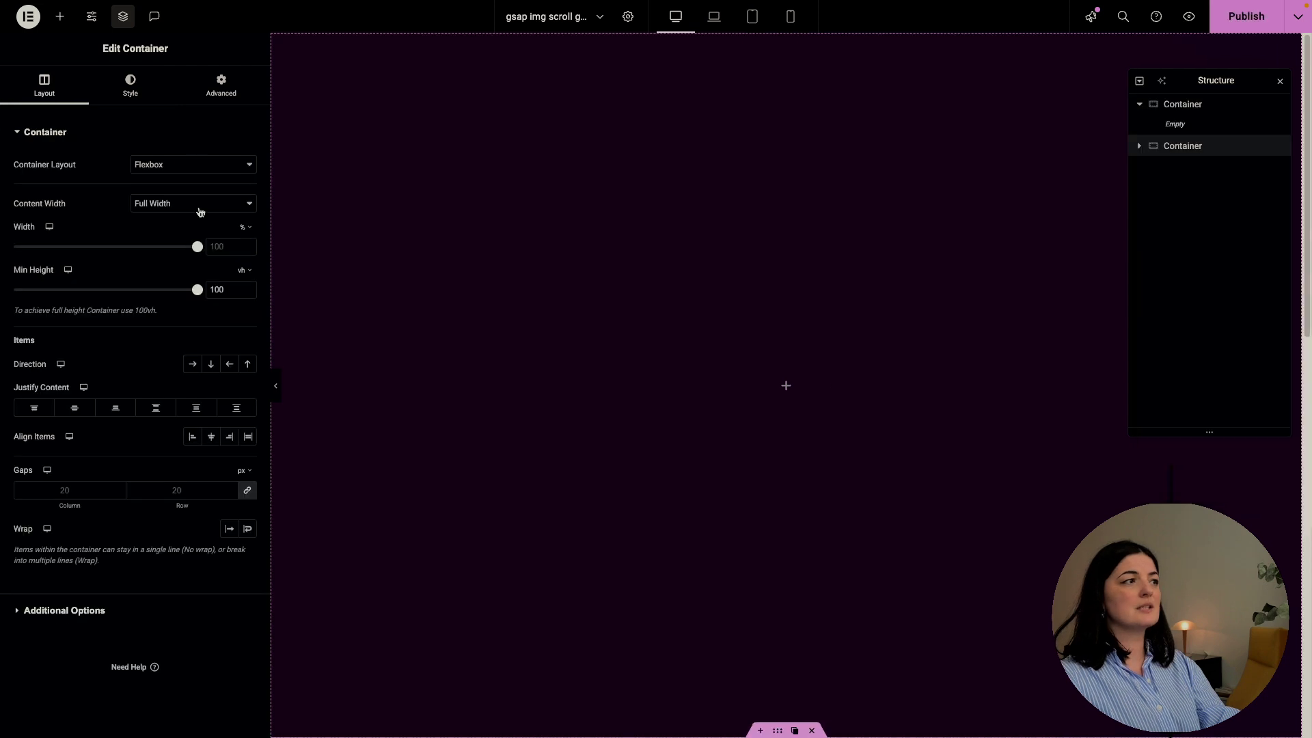
{"action": "left_click", "coordinate": [60, 16]}
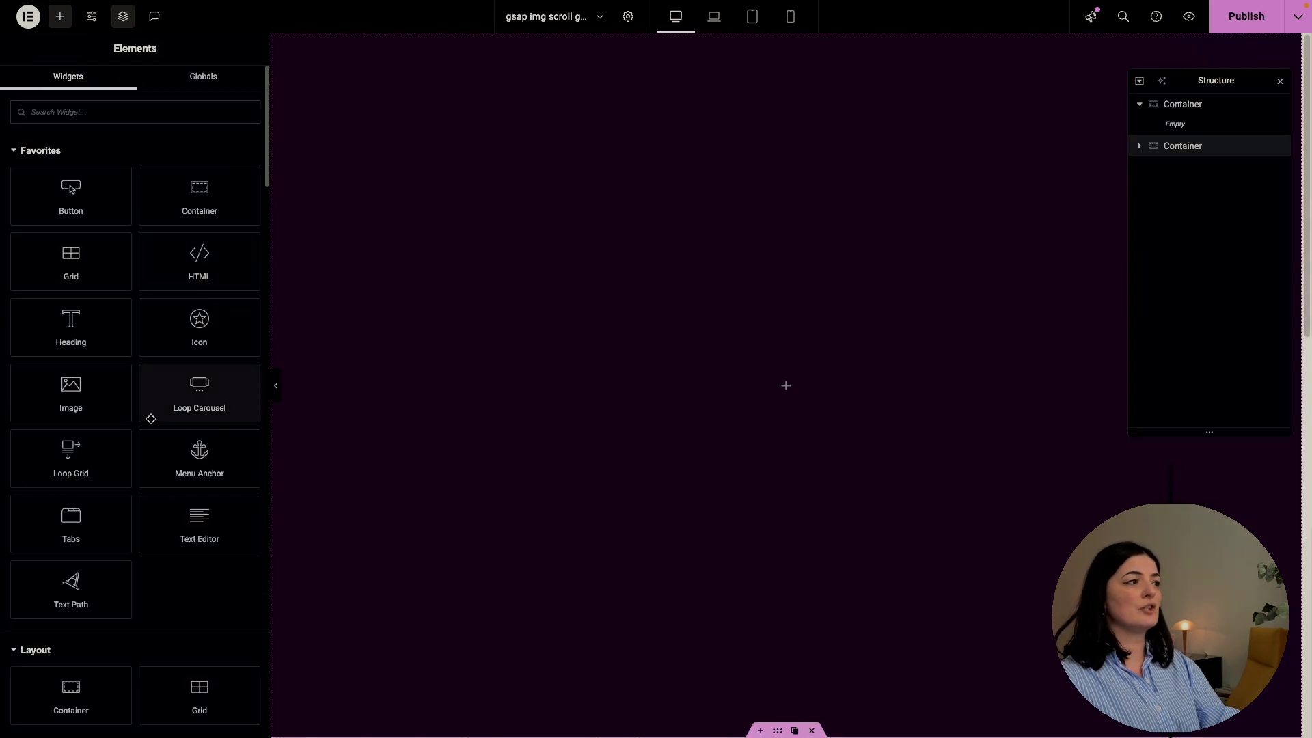
{"action": "left_click", "coordinate": [93, 396]}
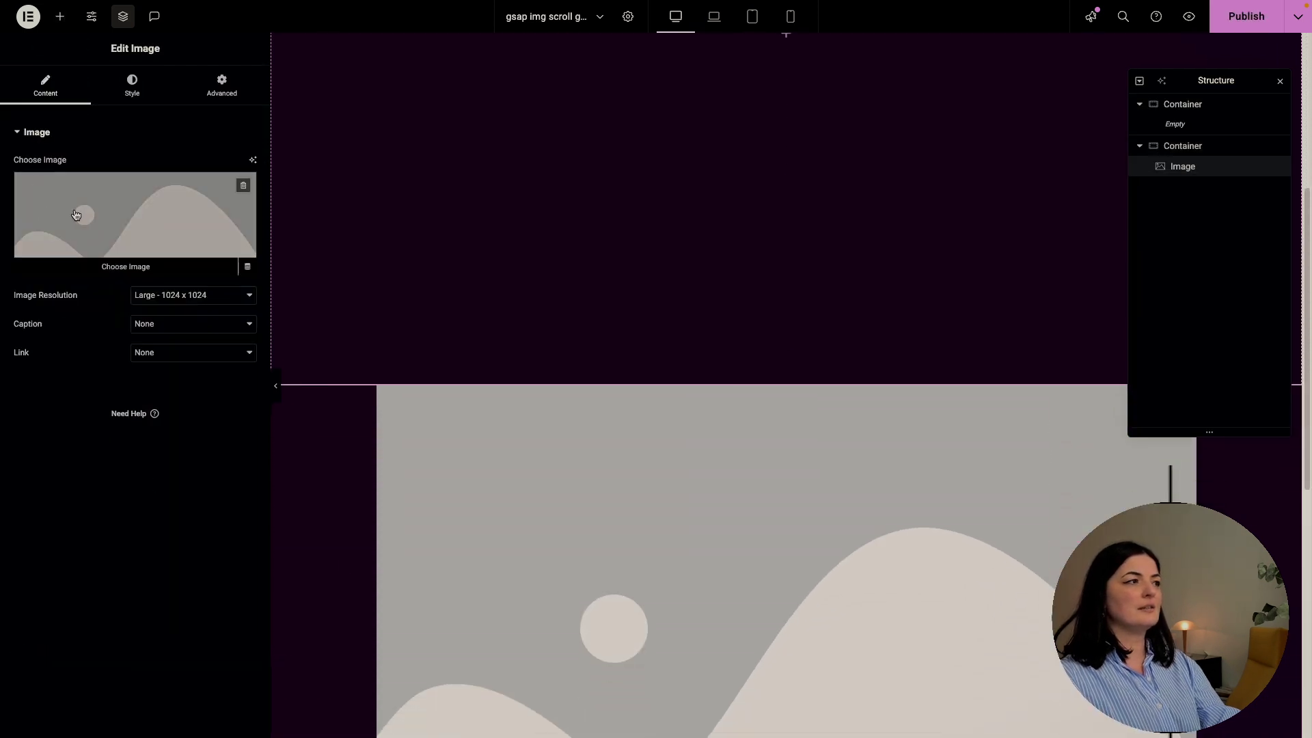
{"action": "left_click", "coordinate": [75, 215]}
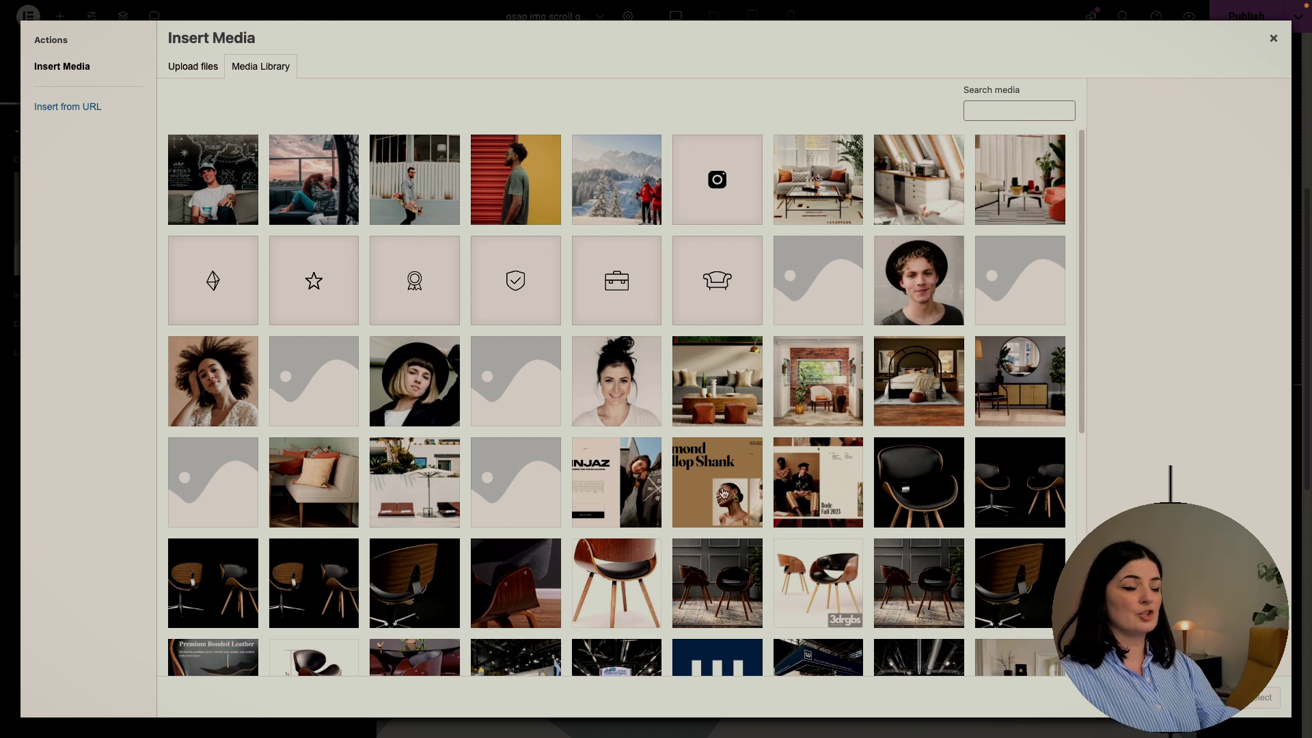
{"action": "left_click", "coordinate": [723, 492]}
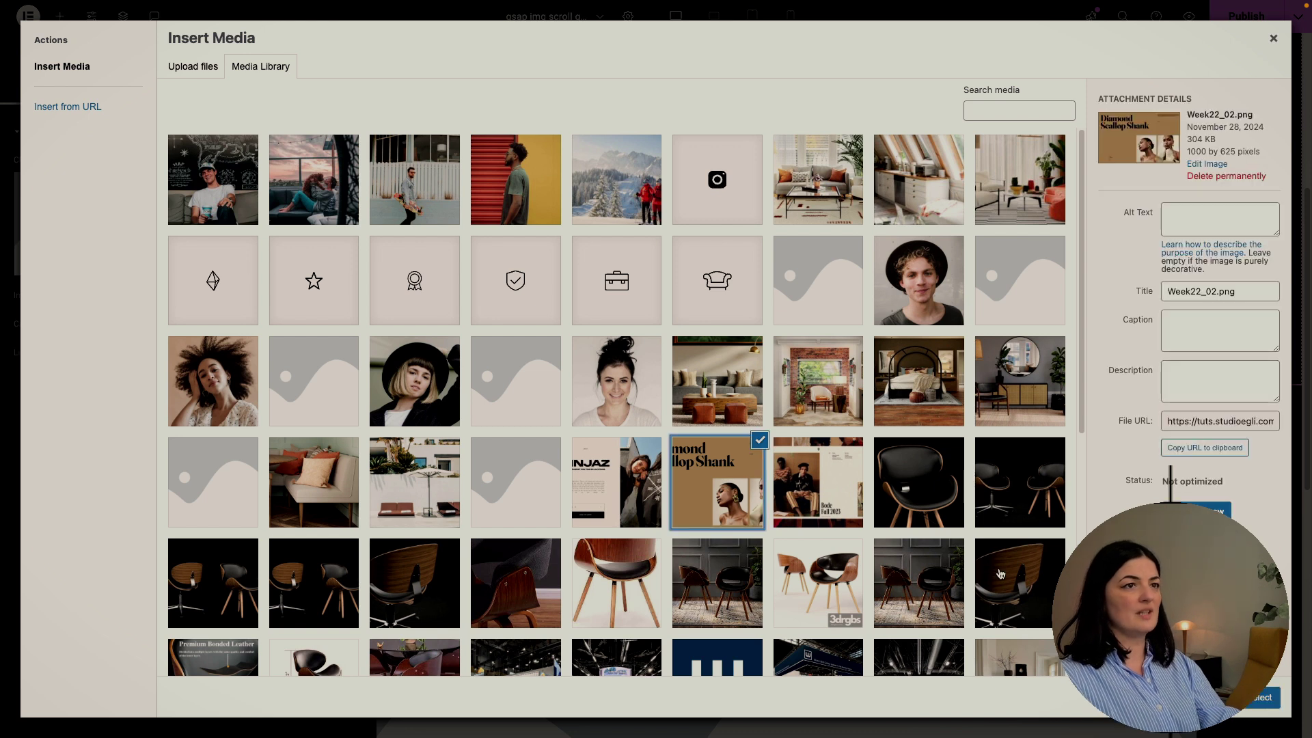
{"action": "left_click", "coordinate": [1264, 698]}
{"action": "left_click", "coordinate": [164, 294]}
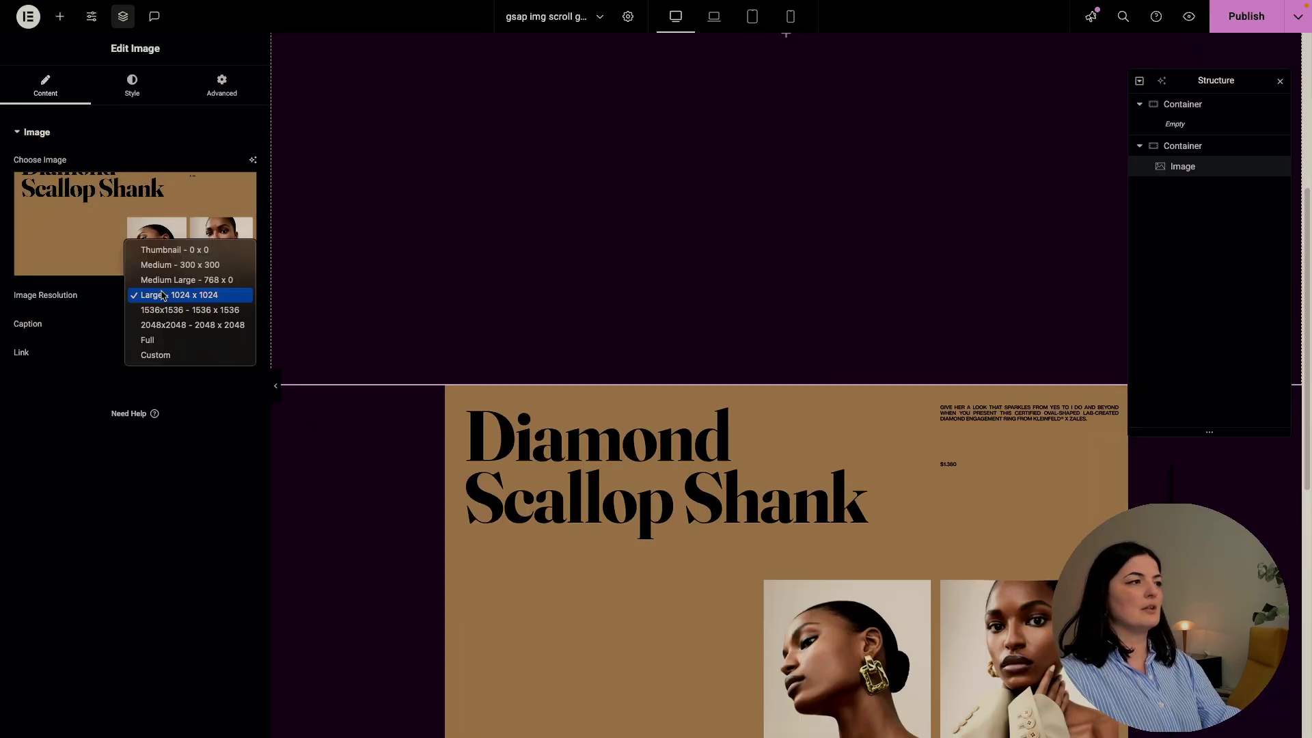
{"action": "left_click", "coordinate": [159, 340]}
Style the image with 90% width and max width, 100% height and Cover fit, then publish
{"action": "left_click", "coordinate": [132, 85]}
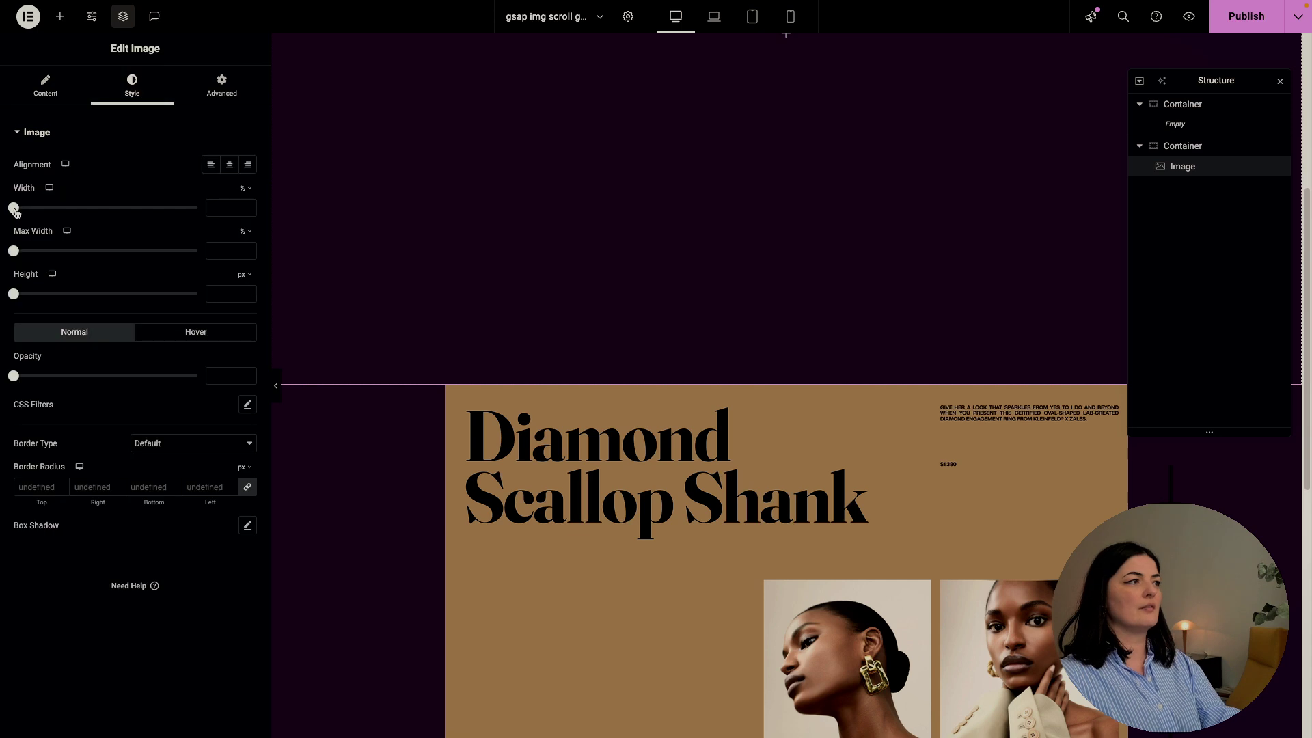
{"action": "left_click_drag", "start_coordinate": [13, 207], "coordinate": [180, 231]}
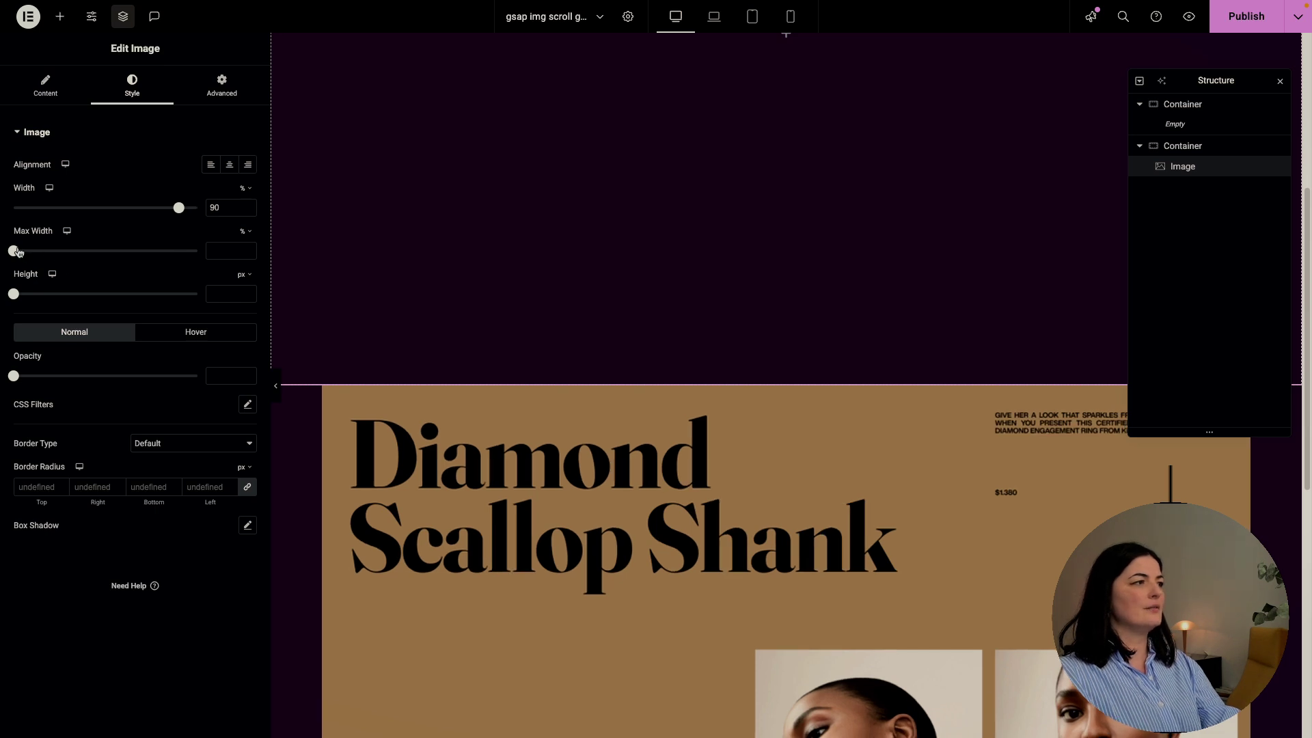
{"action": "left_click_drag", "start_coordinate": [18, 252], "coordinate": [182, 257]}
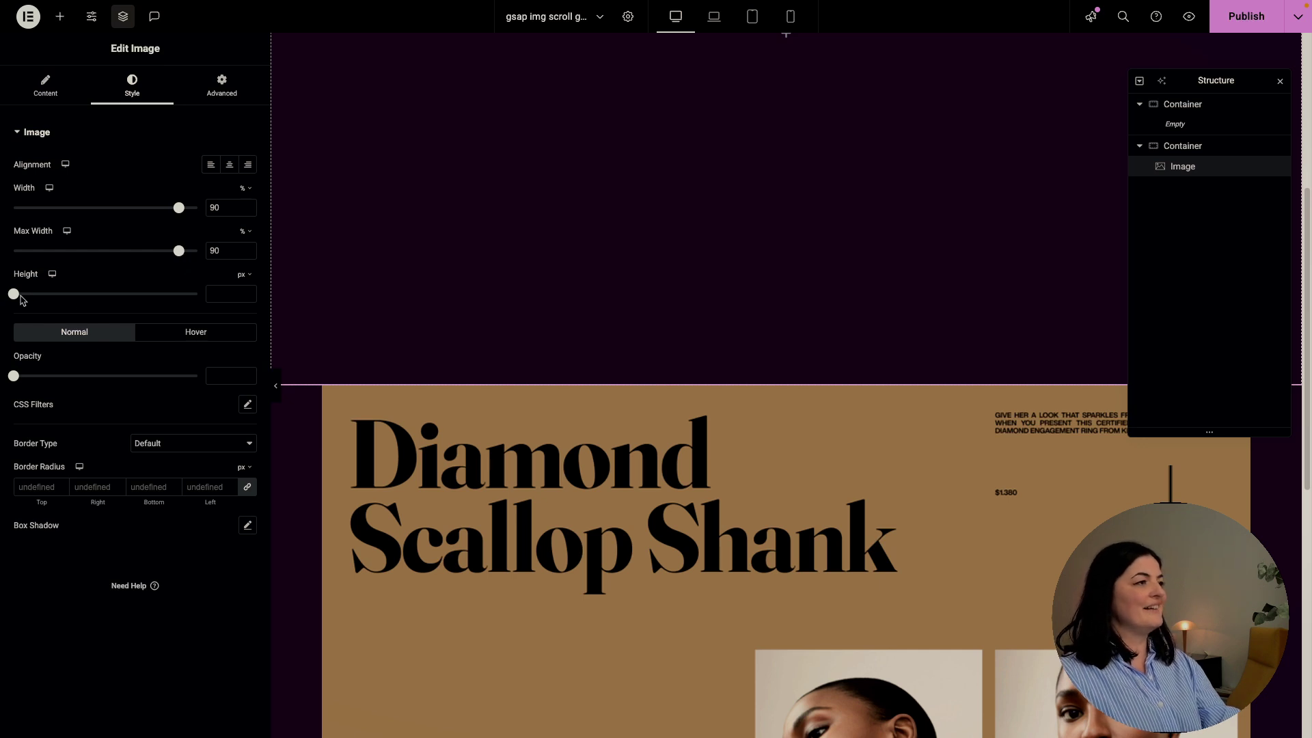
{"action": "left_click", "coordinate": [246, 276]}
{"action": "left_click", "coordinate": [242, 353]}
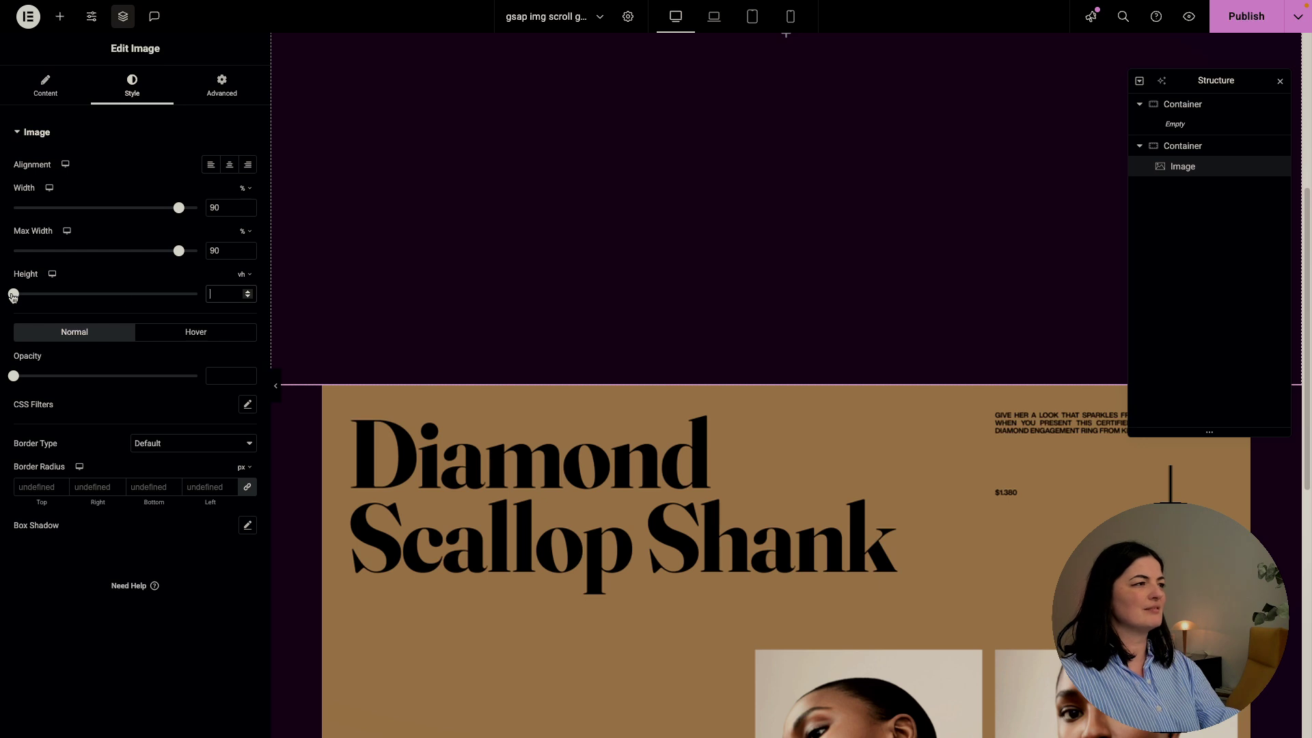
{"action": "left_click", "coordinate": [244, 275]}
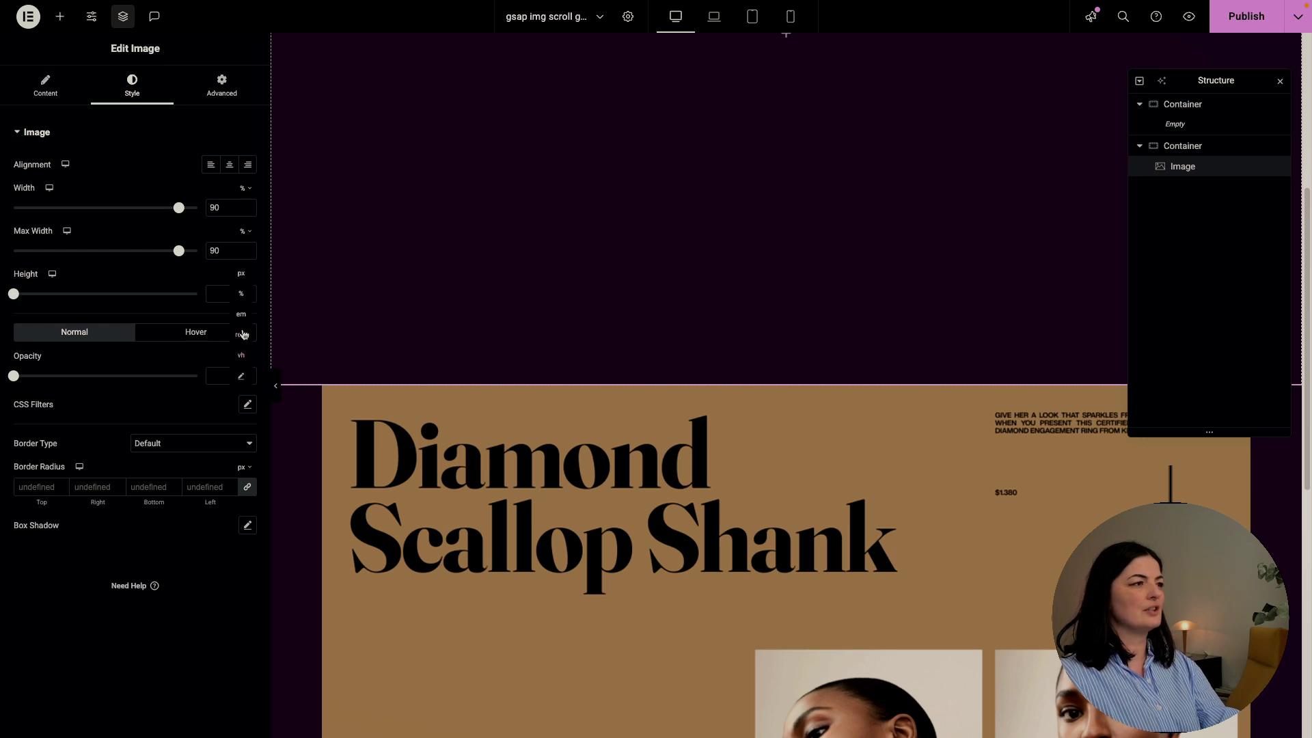
{"action": "left_click", "coordinate": [245, 292]}
{"action": "left_click", "coordinate": [227, 293]}
{"action": "type", "text": "100"}
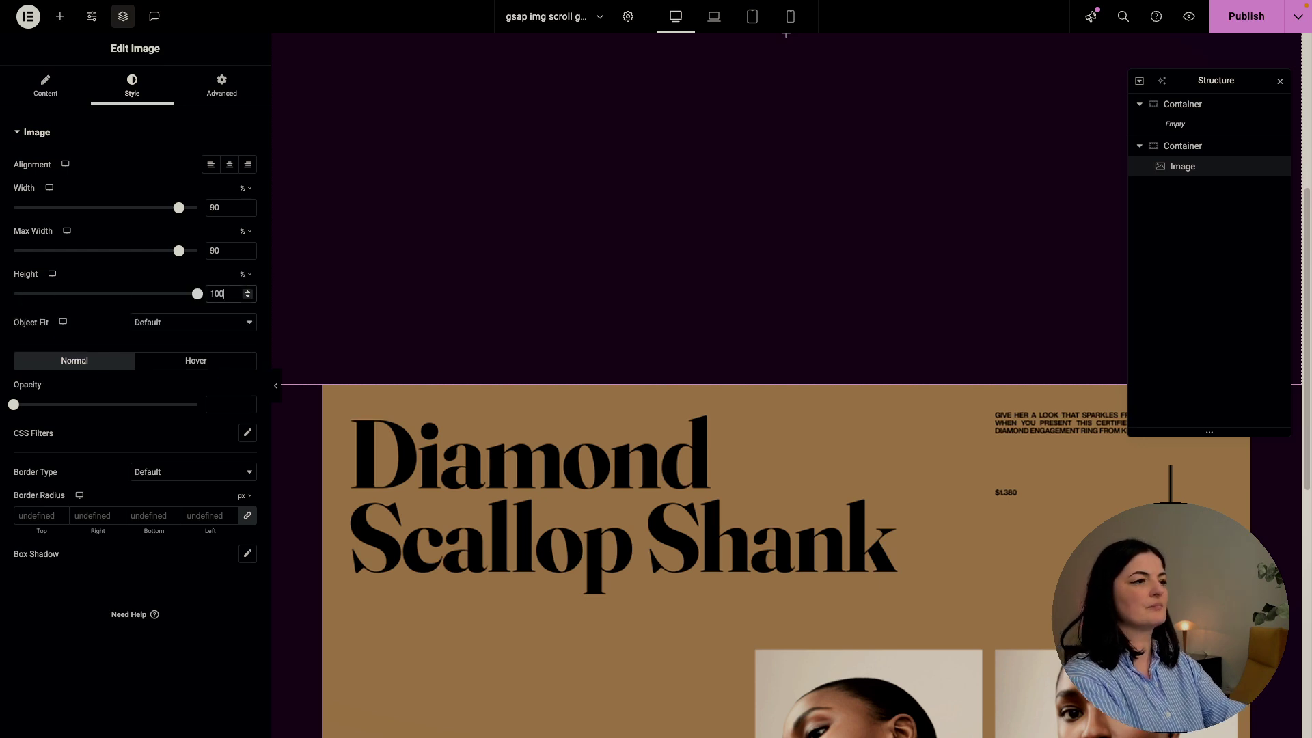
{"action": "left_click", "coordinate": [191, 322]}
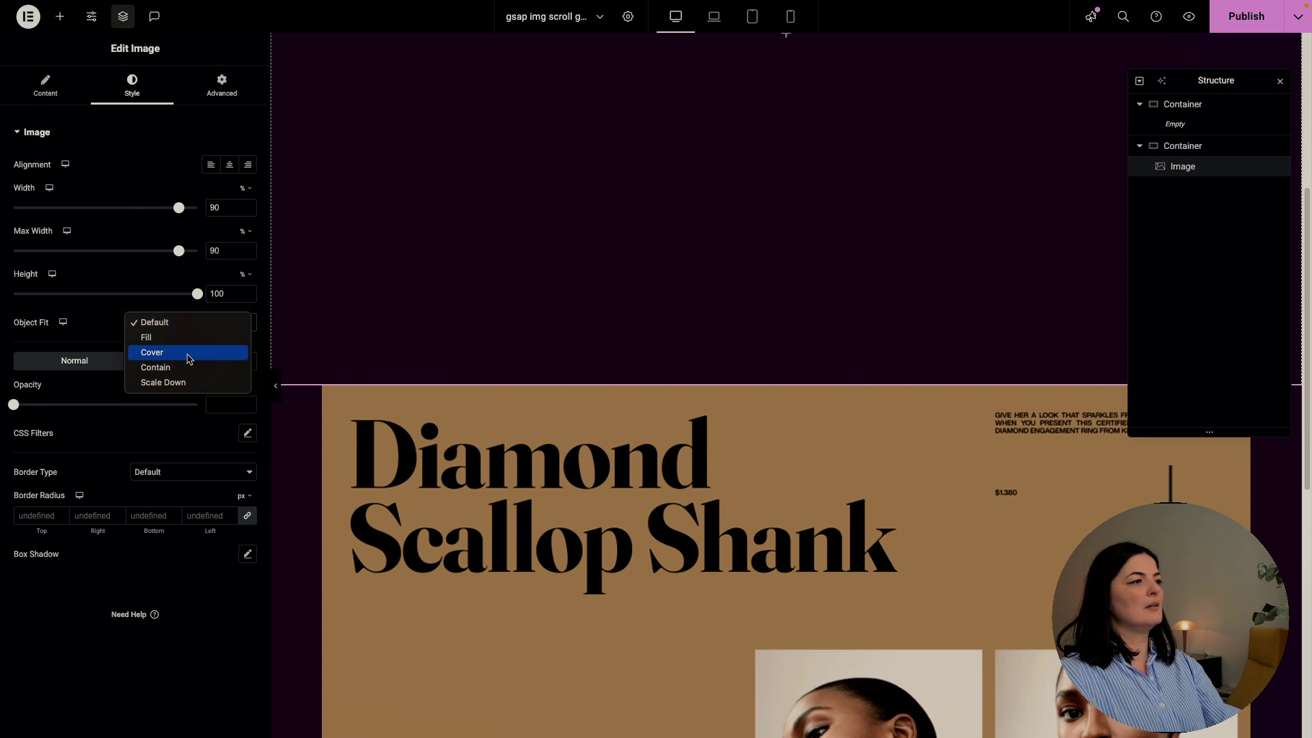
{"action": "left_click", "coordinate": [189, 351]}
{"action": "left_click", "coordinate": [1245, 15]}
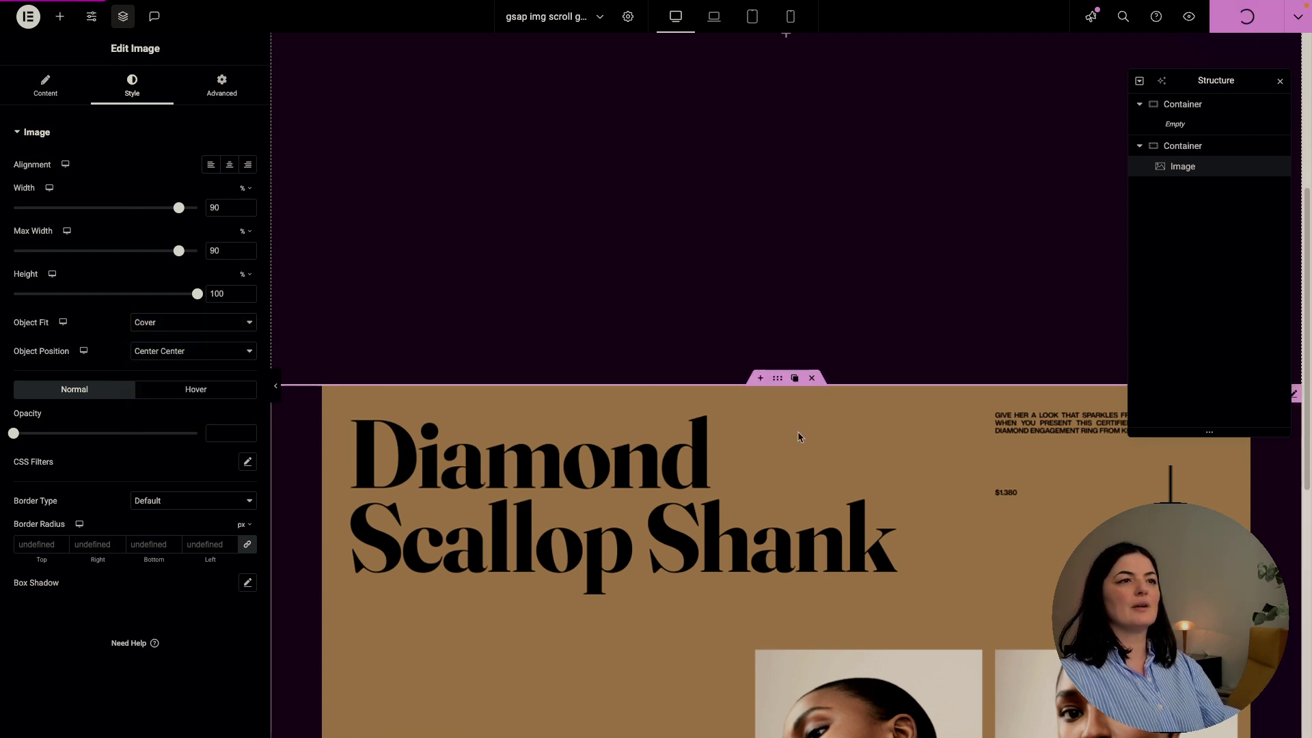
Add an HTML widget in a new container below the image and paste the GSAP ScrollTrigger script without leading blank lines
{"action": "scroll", "coordinate": [527, 506], "scroll_direction": "down", "scroll_amount": 10}
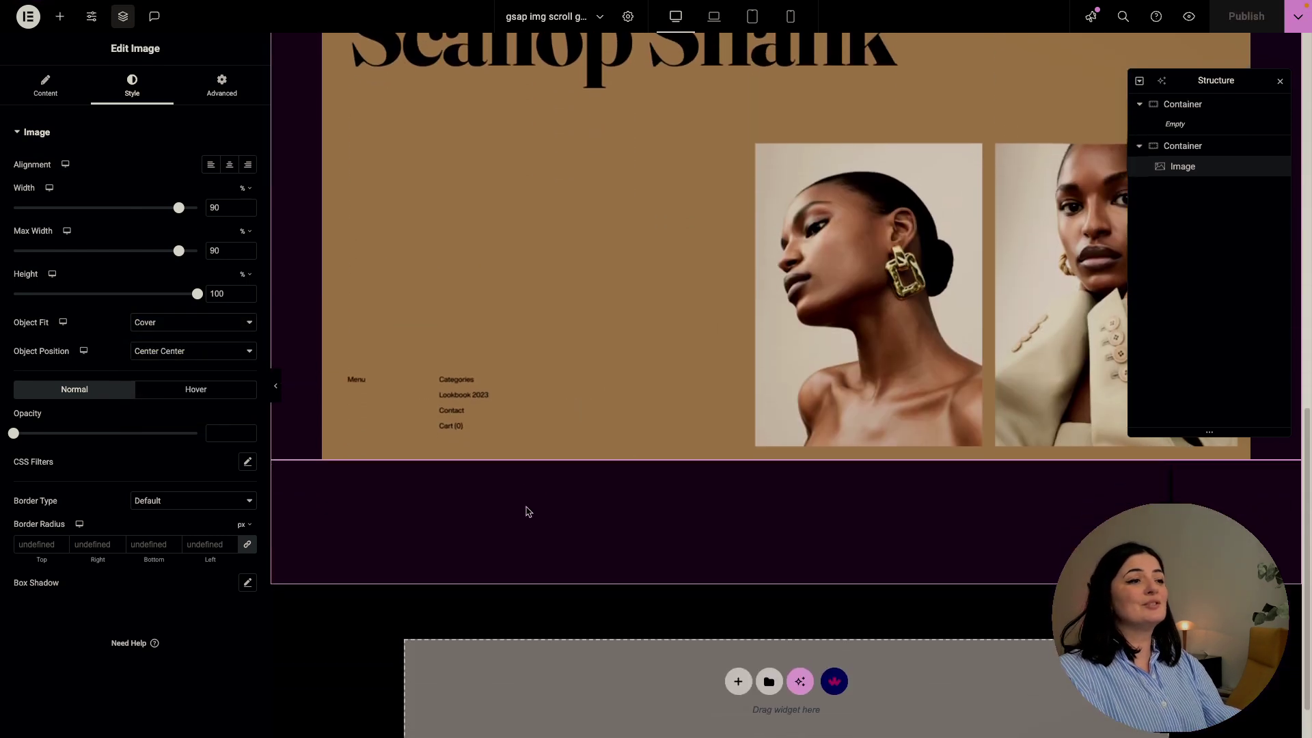
{"action": "left_click", "coordinate": [60, 17]}
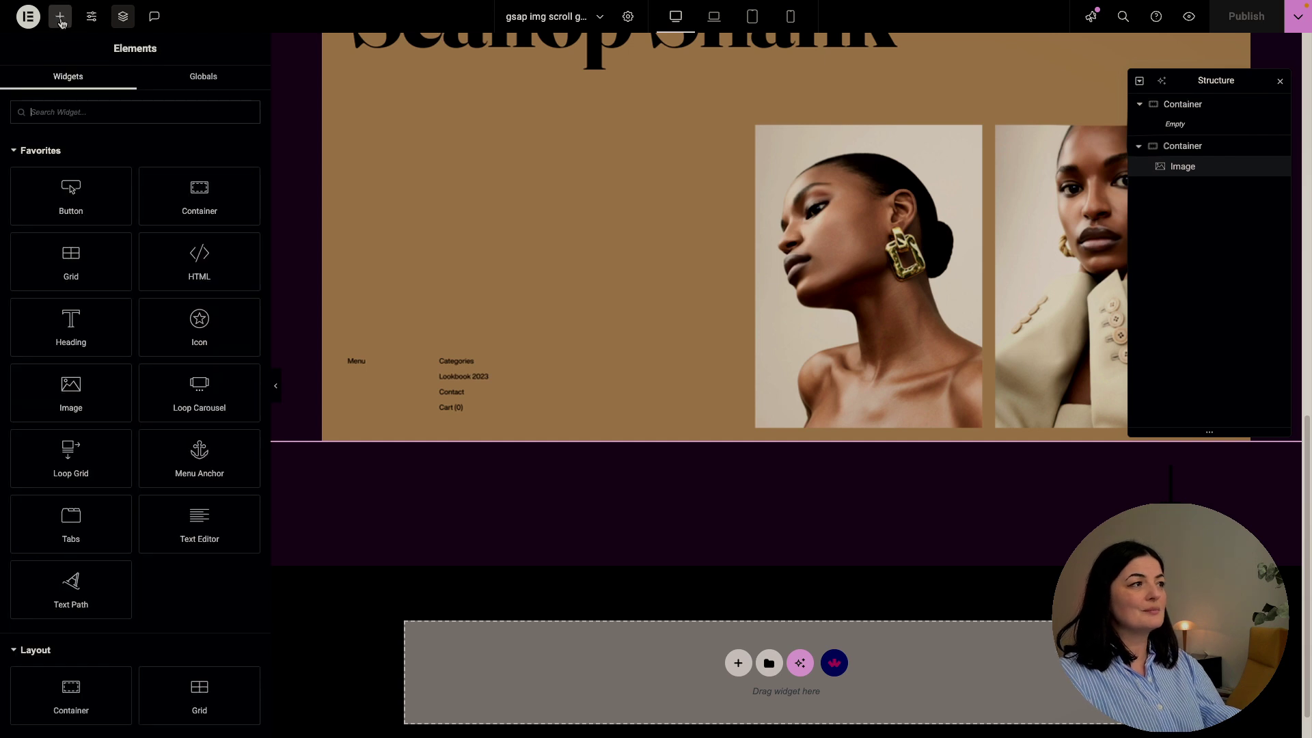
{"action": "left_click_drag", "start_coordinate": [199, 261], "coordinate": [687, 690]}
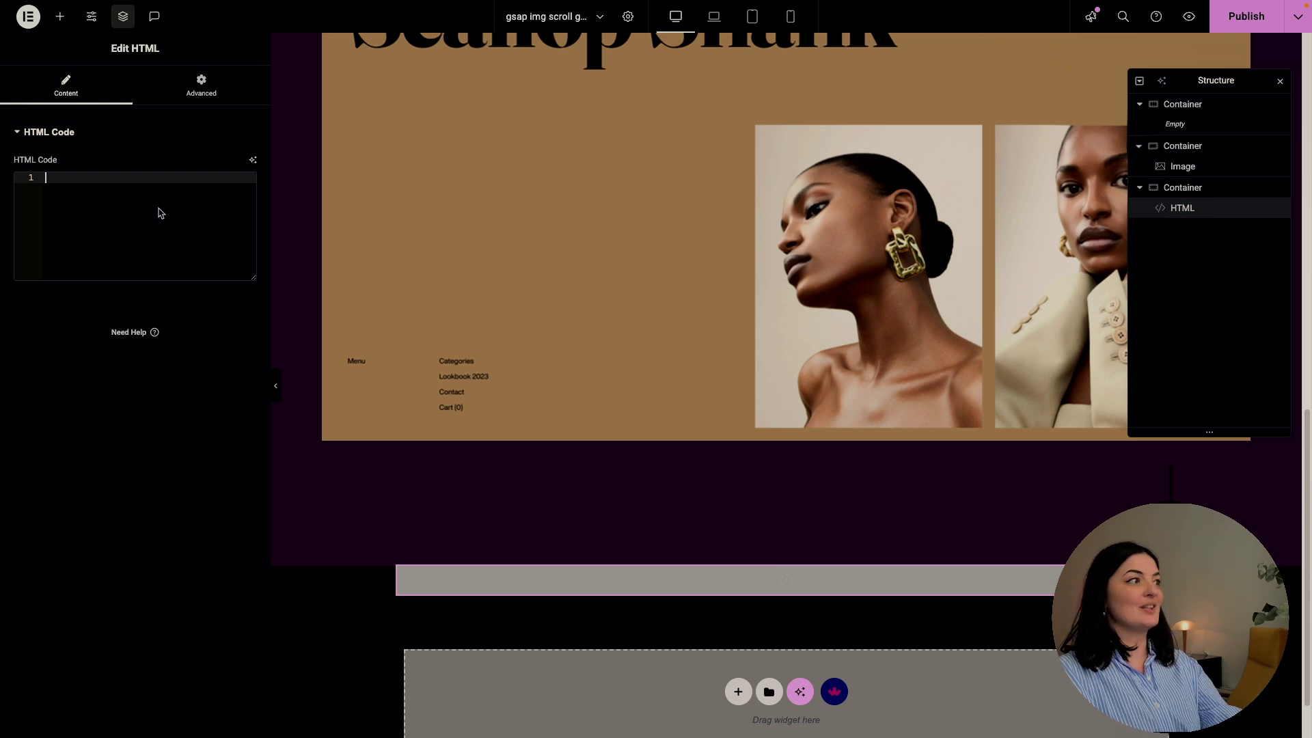
{"action": "type", "text": "<script src=\"https://cdnjs.cloudflare.com/ajax/libs/gsap/3.12.2/gsap.min.js\"></script> <script src=\"https://cdnjs.cloudflare.com/ajax/libs/gsap/3.9.1/ScrollTrigger.min.js\"></script>   <script>  gsap.registerPlugin(ScrollTrigger);  document.querySelectorAll(\".grow-section\").forEach((section) => {   gsap.fromTo(section,     {       scale: 0.9, // Start slightly smaller       opacity: 1, // Always visible       clipPath: \"inset(10% 10% 10% 10%)\", // Keep a portion visible at the bottom     },     {       scale: 1, // Grow to full size       clipPath: \"inset(0% 0% 0% 0%)\", // Fully reveal       ease: \"power2.out\",       scrollTrigger: {         trigger: section,         start: \"top 90%\", // Start when 10% of the section is visible         end: \"top 30%\", // End when it's further in view         scrub: true, // Smooth scroll effect       }     }   ); });      </script>"}
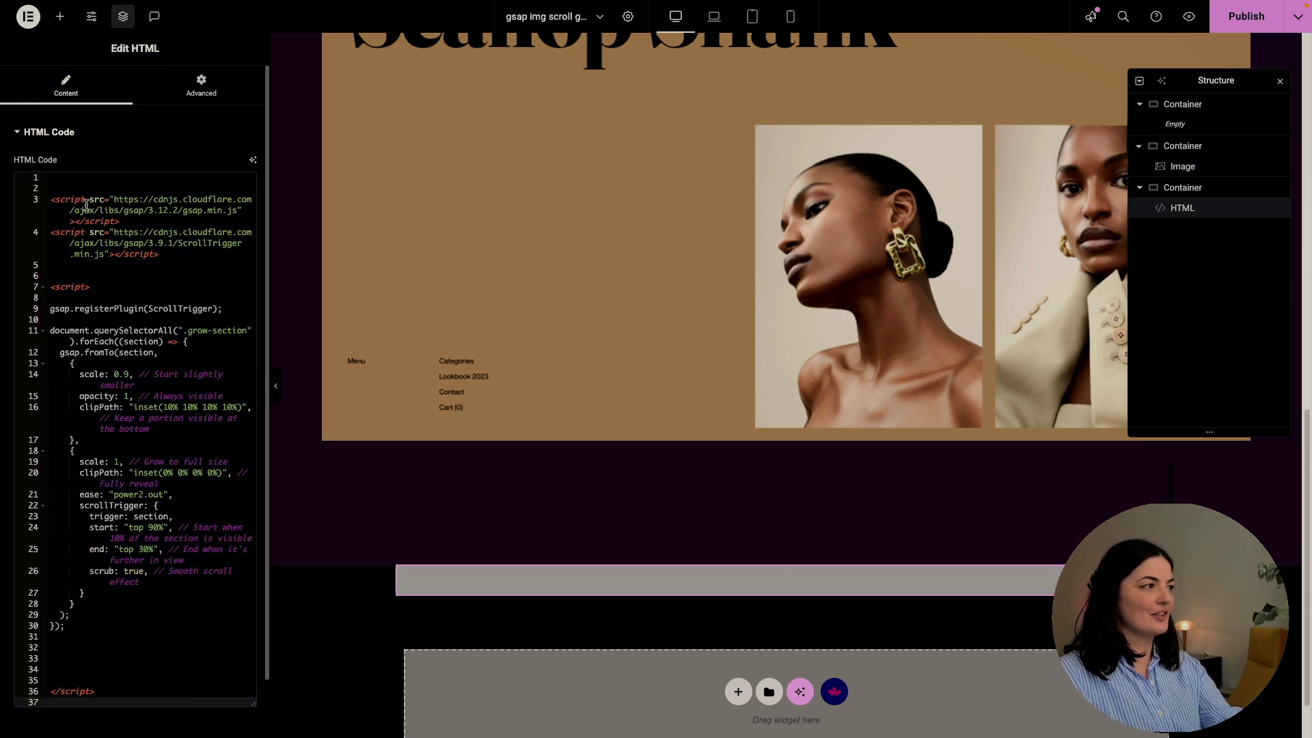
{"action": "left_click", "coordinate": [49, 198]}
{"action": "key", "text": "BackSpace"}
{"action": "key", "text": "BackSpace"}
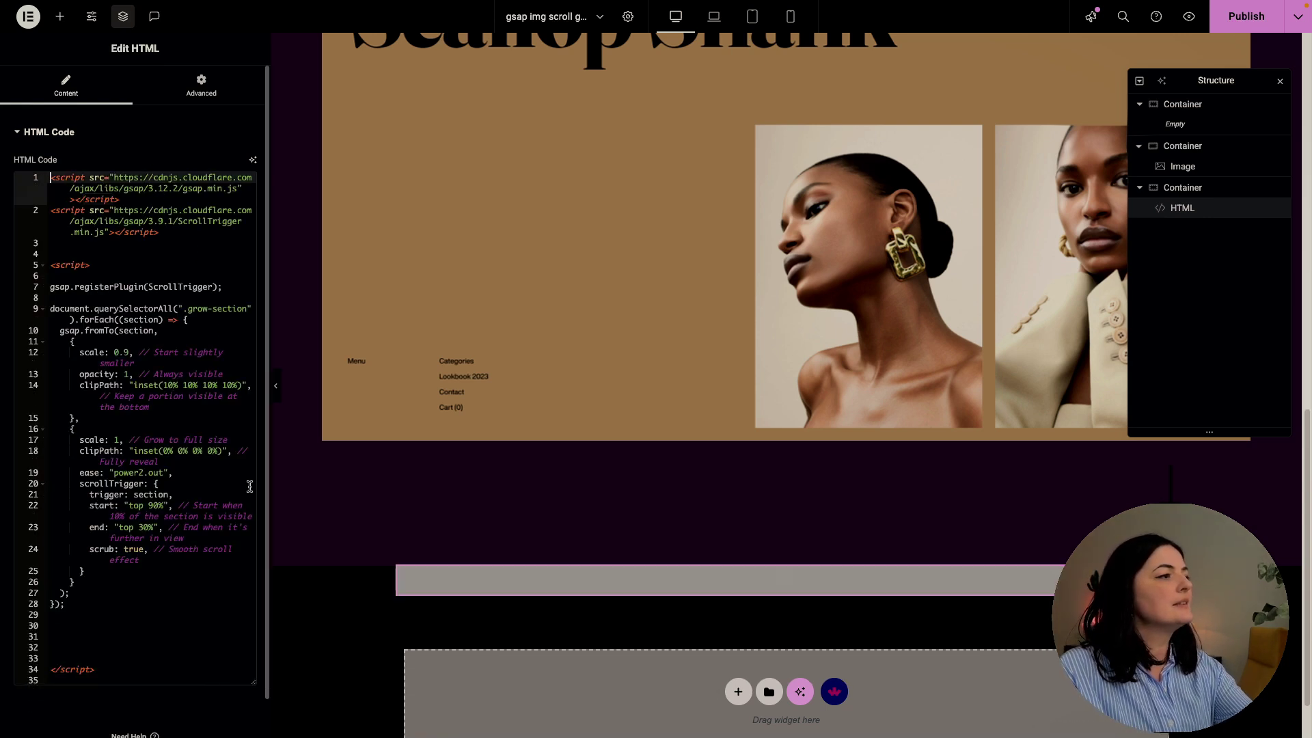
Select the grow-section class name in the script, then select the Diamond Scallop Shank image
{"action": "left_click_drag", "start_coordinate": [268, 333], "coordinate": [370, 333]}
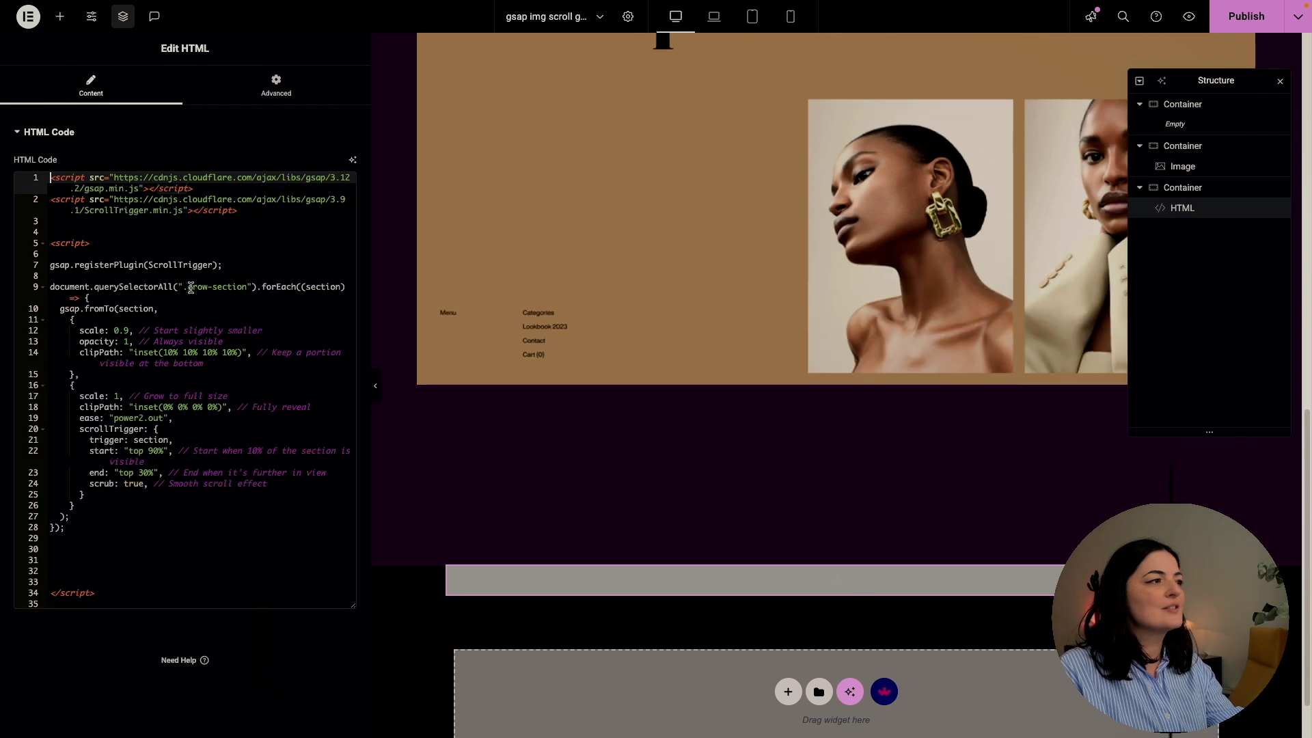
{"action": "left_click_drag", "start_coordinate": [190, 287], "coordinate": [249, 289]}
{"action": "key", "text": "ctrl+c"}
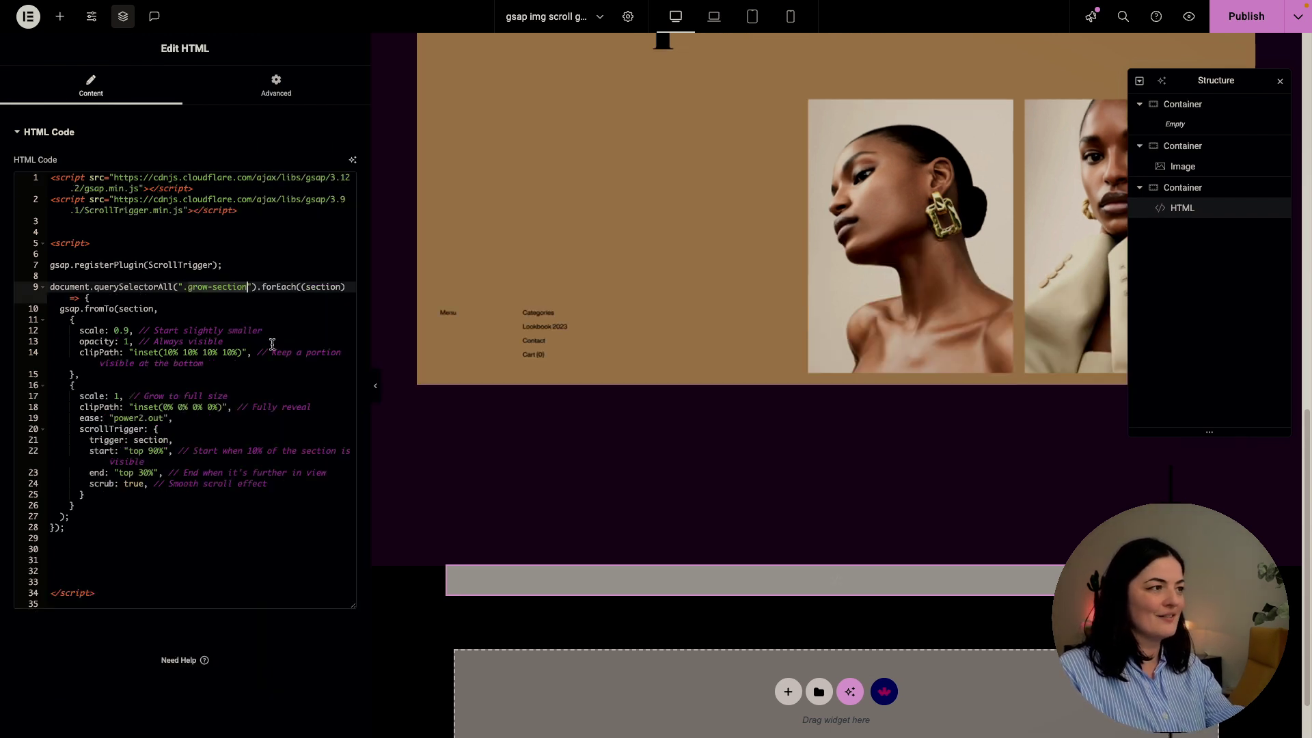
{"action": "scroll", "coordinate": [710, 404], "scroll_direction": "up", "scroll_amount": 10}
{"action": "scroll", "coordinate": [806, 416], "scroll_direction": "down", "scroll_amount": 4}
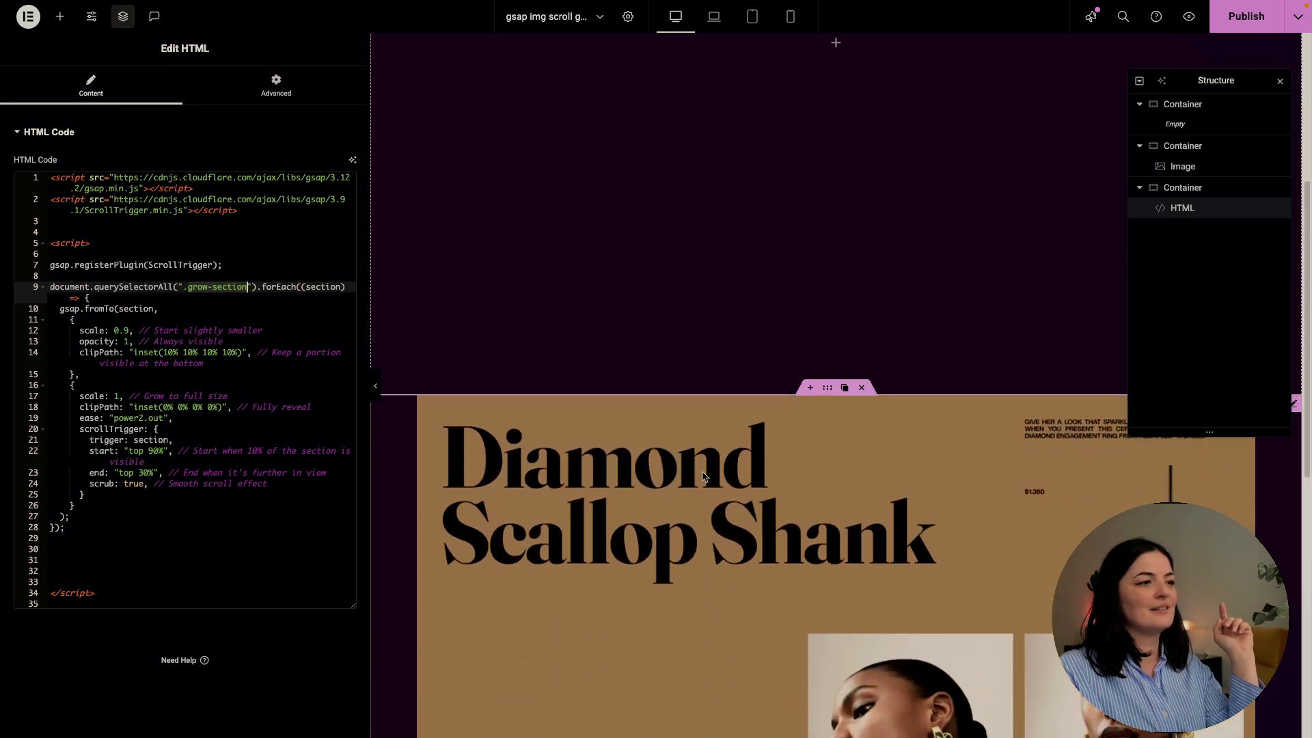
{"action": "left_click", "coordinate": [603, 476]}
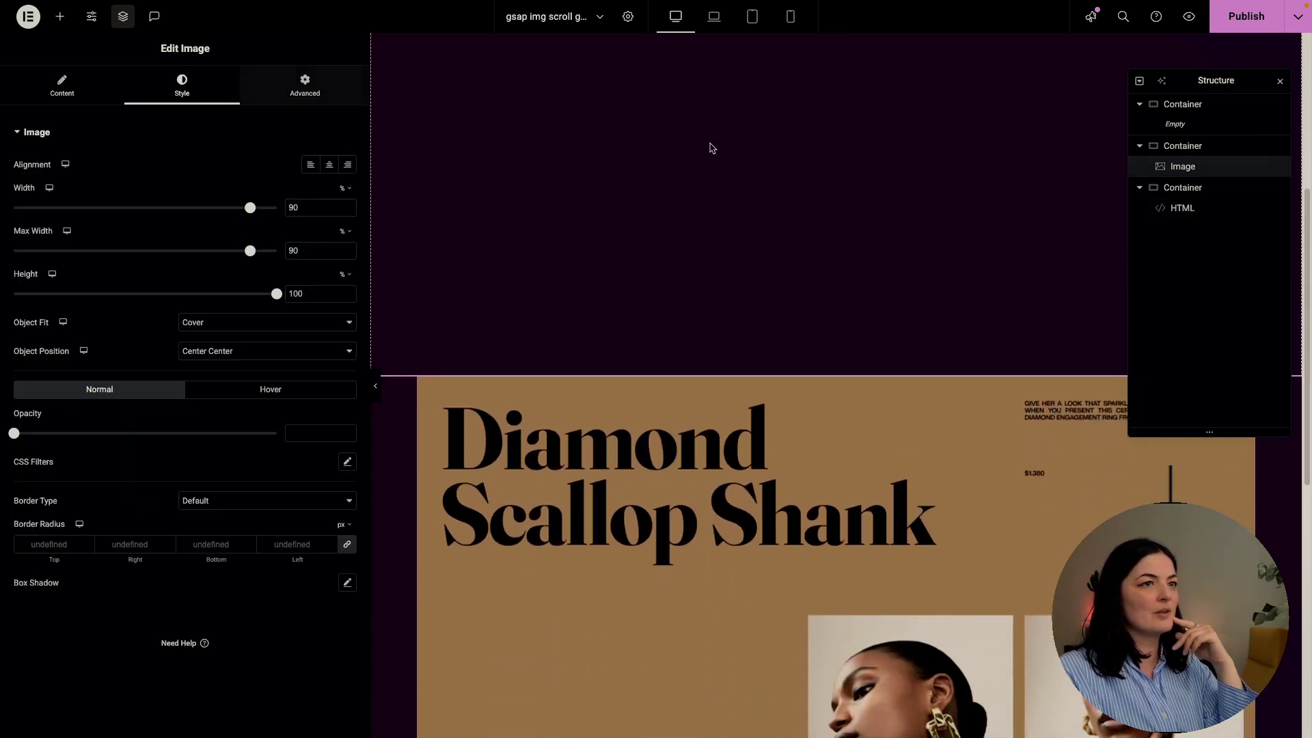
Enter grow-section as the Diamond Scallop Shank image's CSS class and publish the page
{"action": "left_click", "coordinate": [307, 86]}
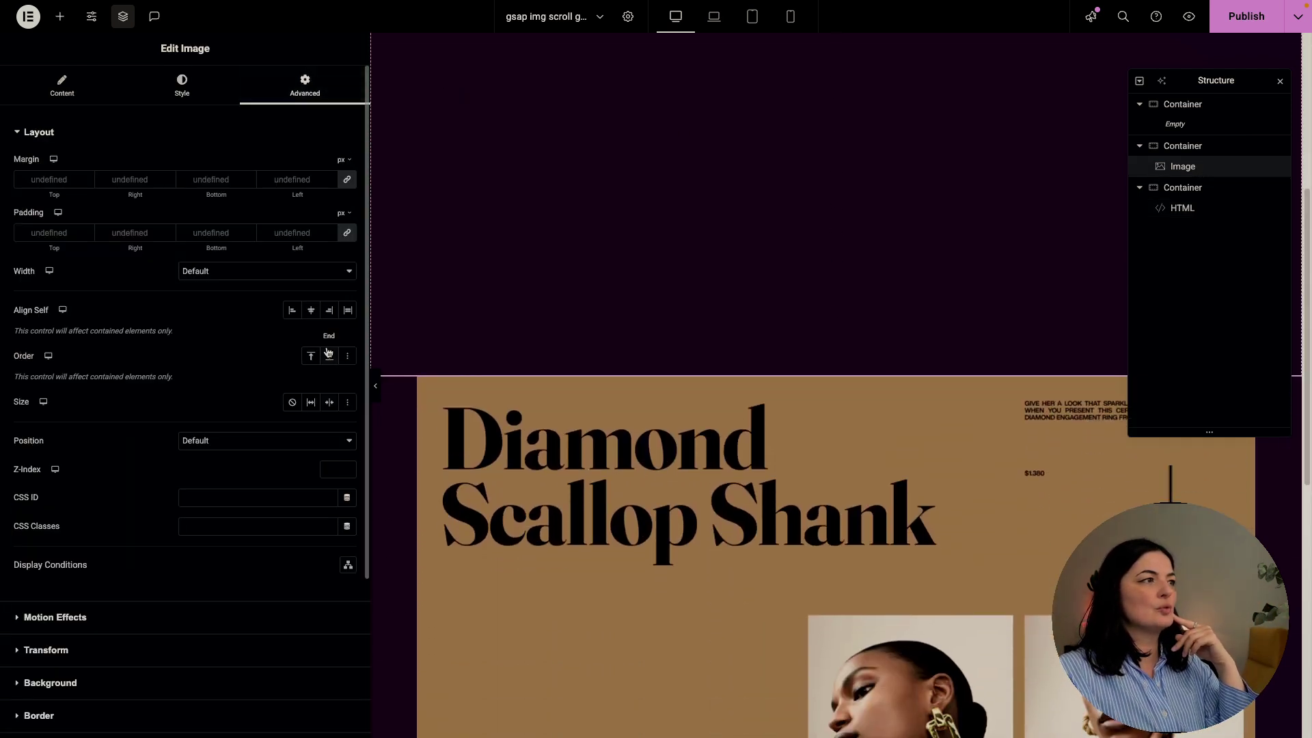
{"action": "left_click", "coordinate": [256, 523]}
{"action": "key", "text": "ctrl+v"}
{"action": "left_click", "coordinate": [1236, 15]}
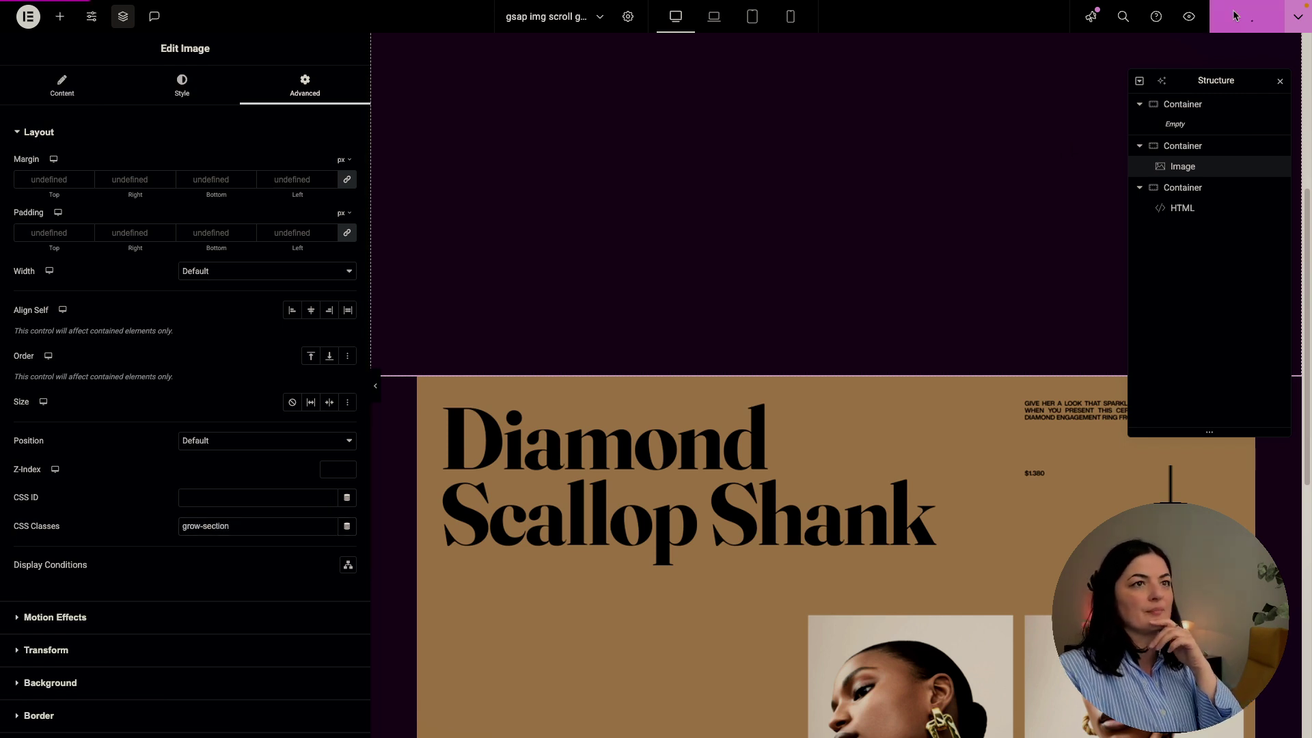
Open the live preview and scroll up and down to watch the Diamond Scallop Shank cover scale
{"action": "left_click", "coordinate": [1189, 21]}
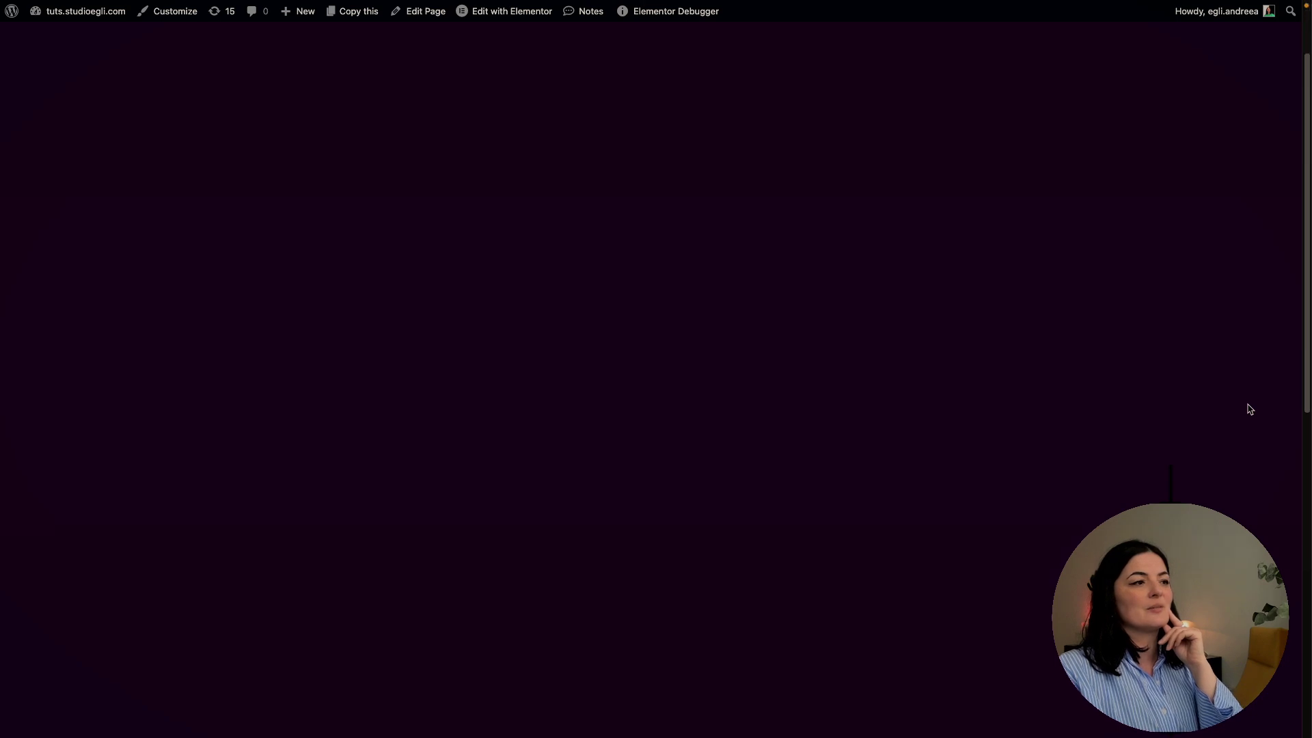
{"action": "scroll", "coordinate": [1250, 409], "scroll_direction": "down", "scroll_amount": 8}
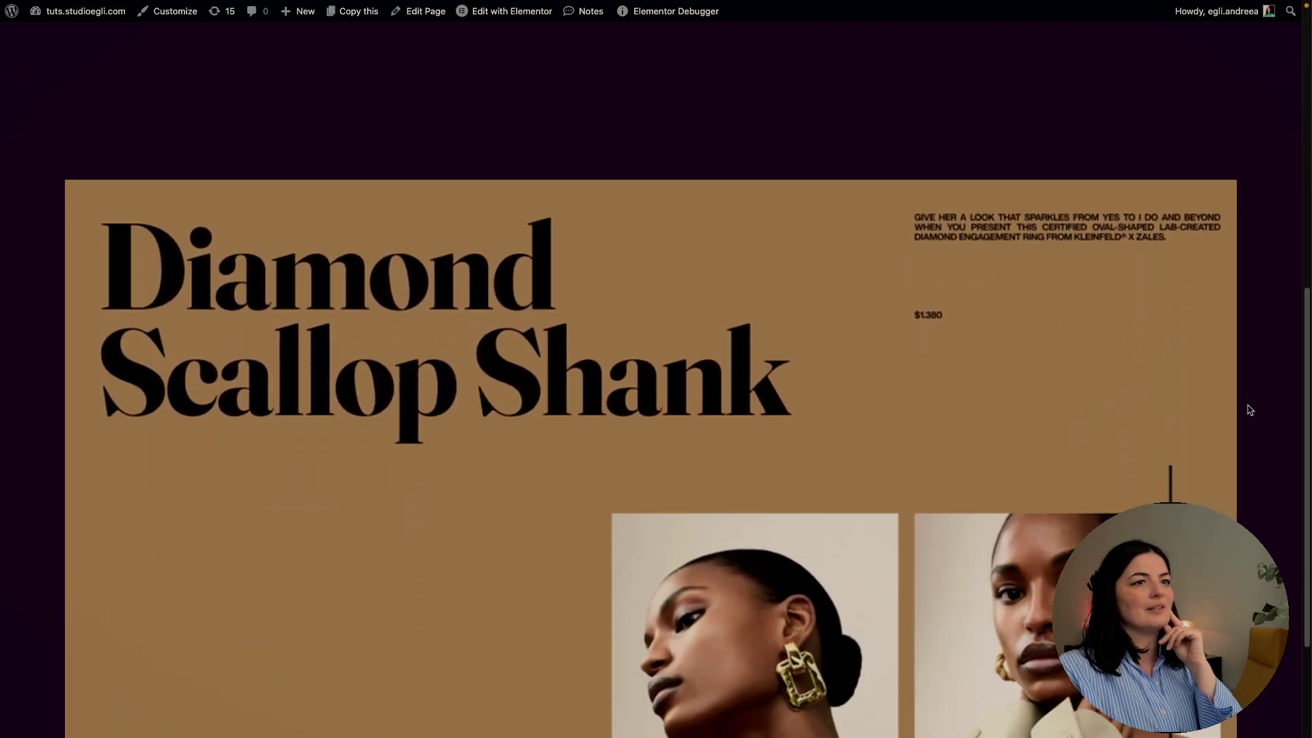
{"action": "scroll", "coordinate": [1249, 409], "scroll_direction": "up", "scroll_amount": 6}
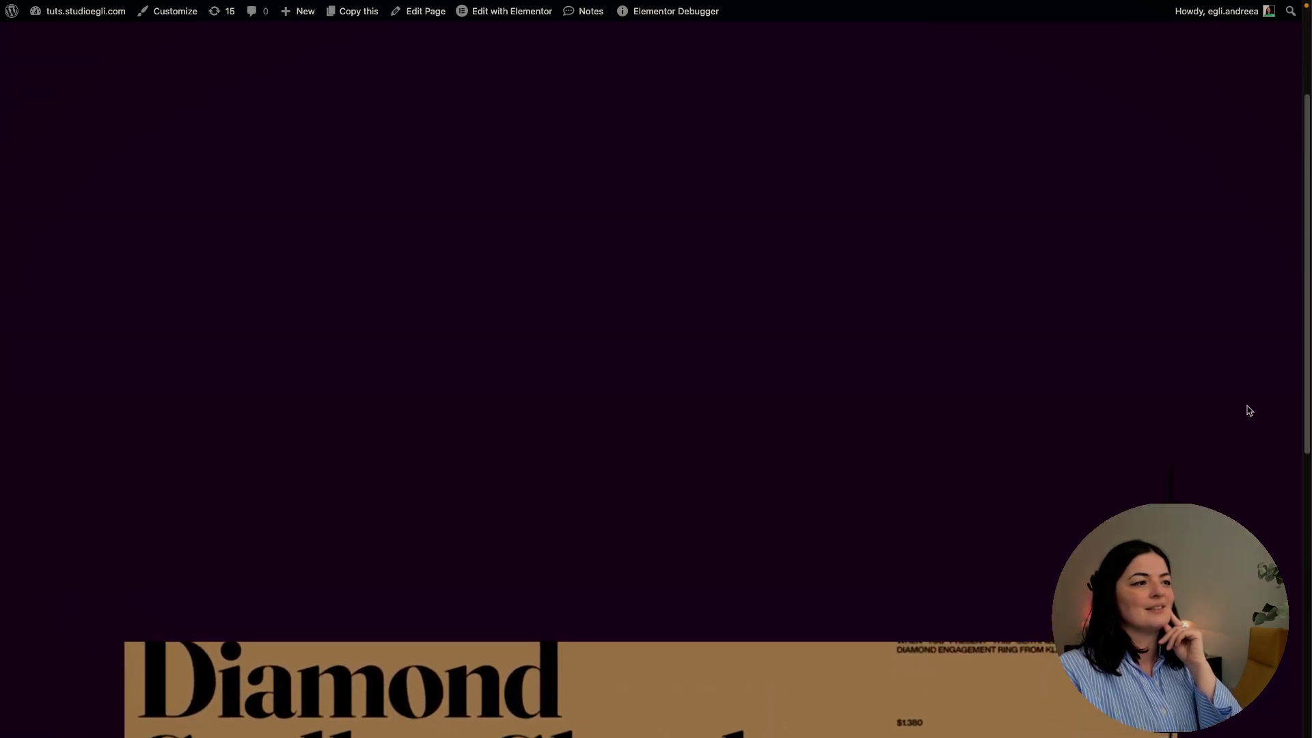
{"action": "scroll", "coordinate": [1249, 411], "scroll_direction": "down", "scroll_amount": 3}
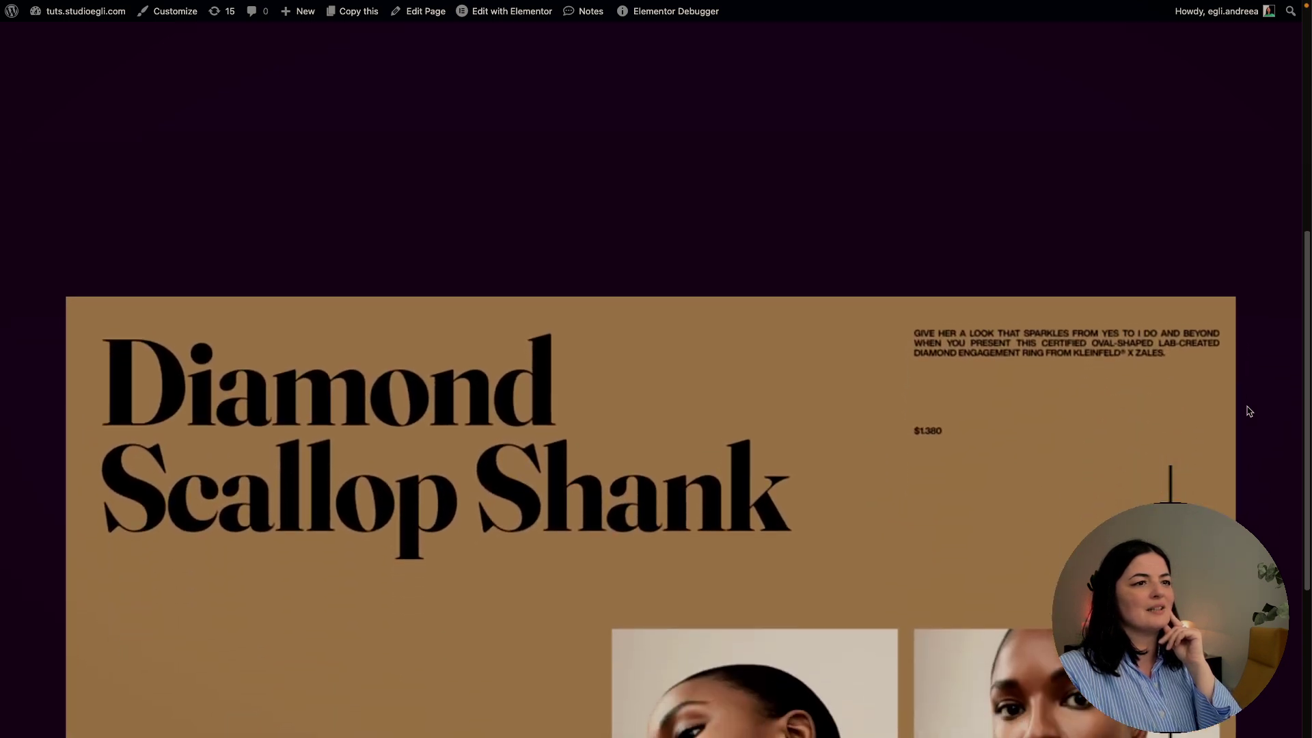
{"action": "scroll", "coordinate": [1249, 410], "scroll_direction": "down", "scroll_amount": 2}
{"action": "scroll", "coordinate": [1249, 412], "scroll_direction": "up", "scroll_amount": 10}
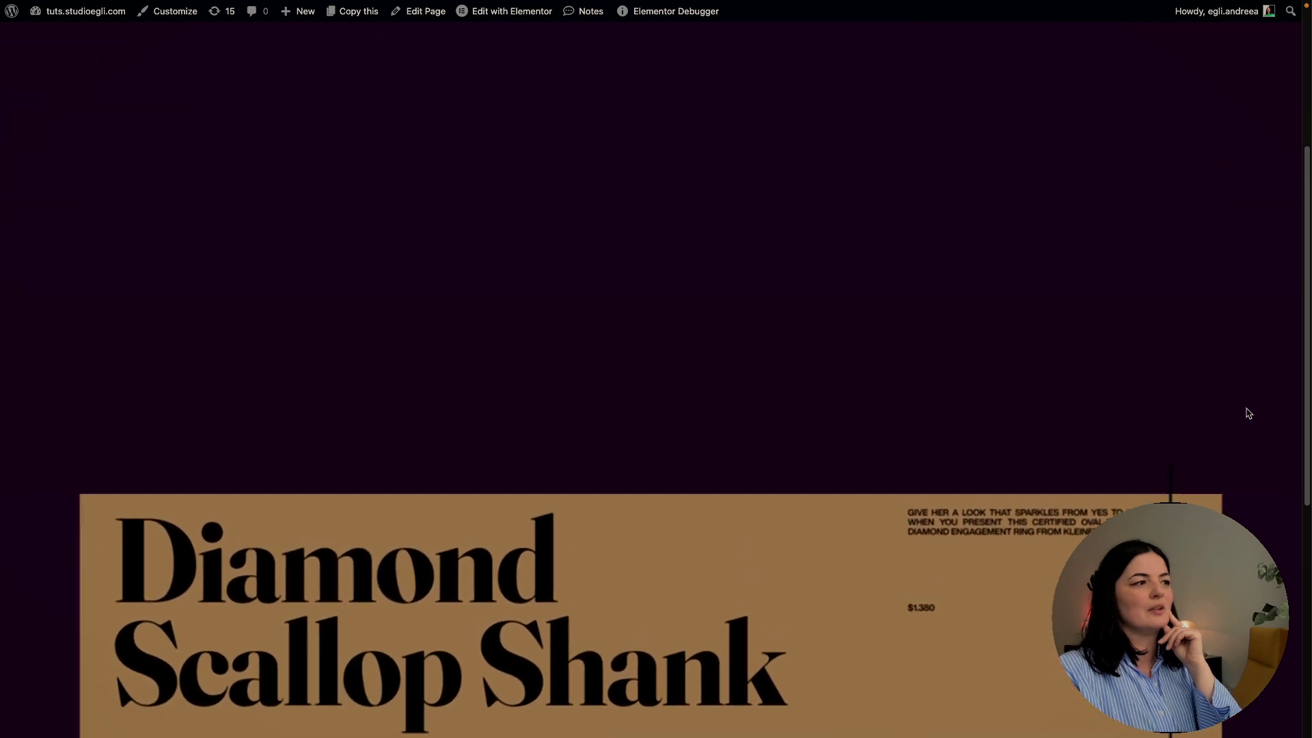
{"action": "scroll", "coordinate": [1249, 412], "scroll_direction": "down", "scroll_amount": 6}
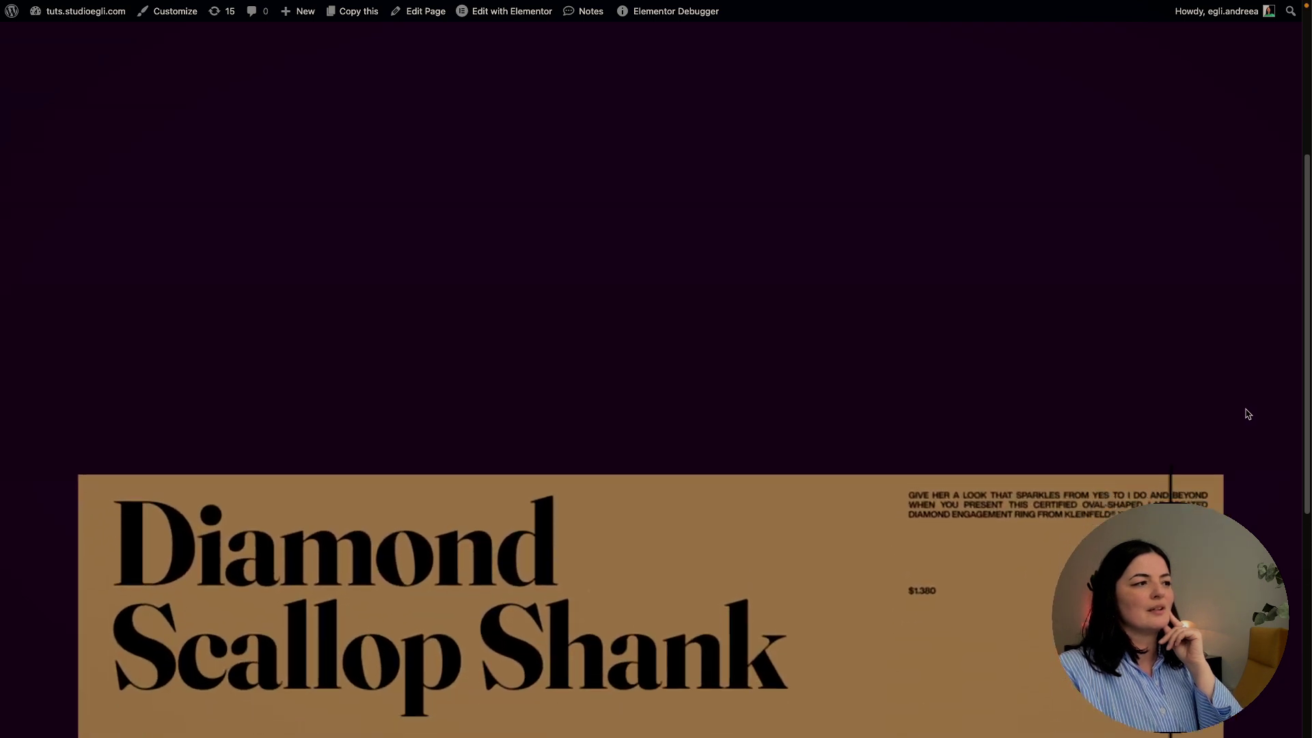
Add 'markers: true' on a new line after the start setting in the HTML widget's ScrollTrigger script
{"action": "mouse_move", "coordinate": [68, 562]}
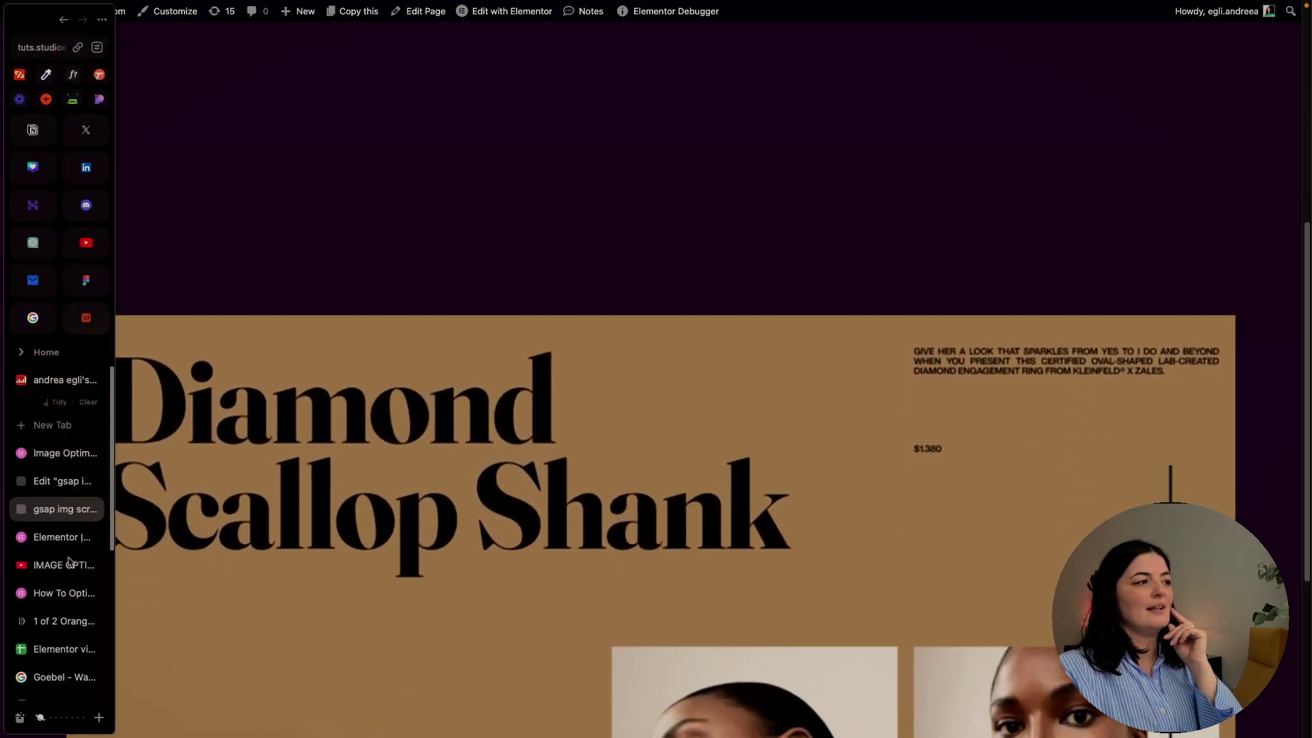
{"action": "left_click", "coordinate": [45, 486]}
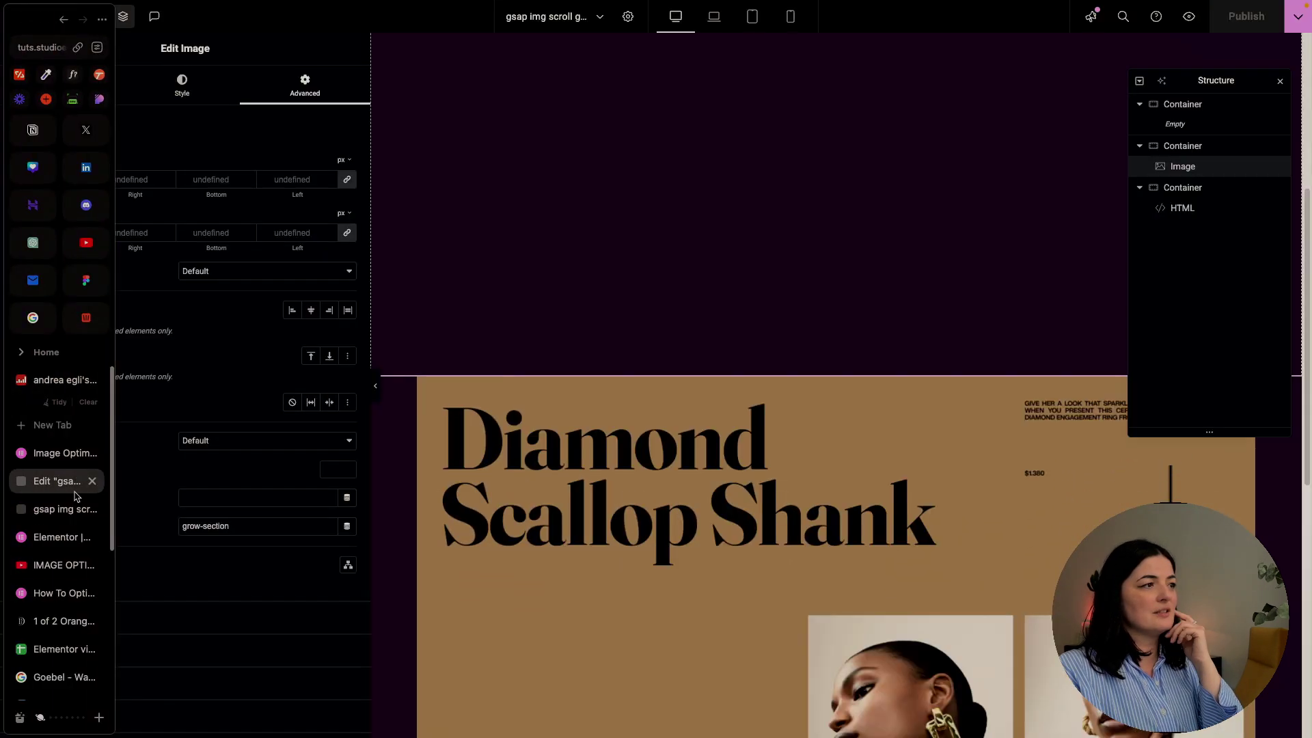
{"action": "left_click", "coordinate": [1181, 209]}
{"action": "left_click", "coordinate": [182, 514]}
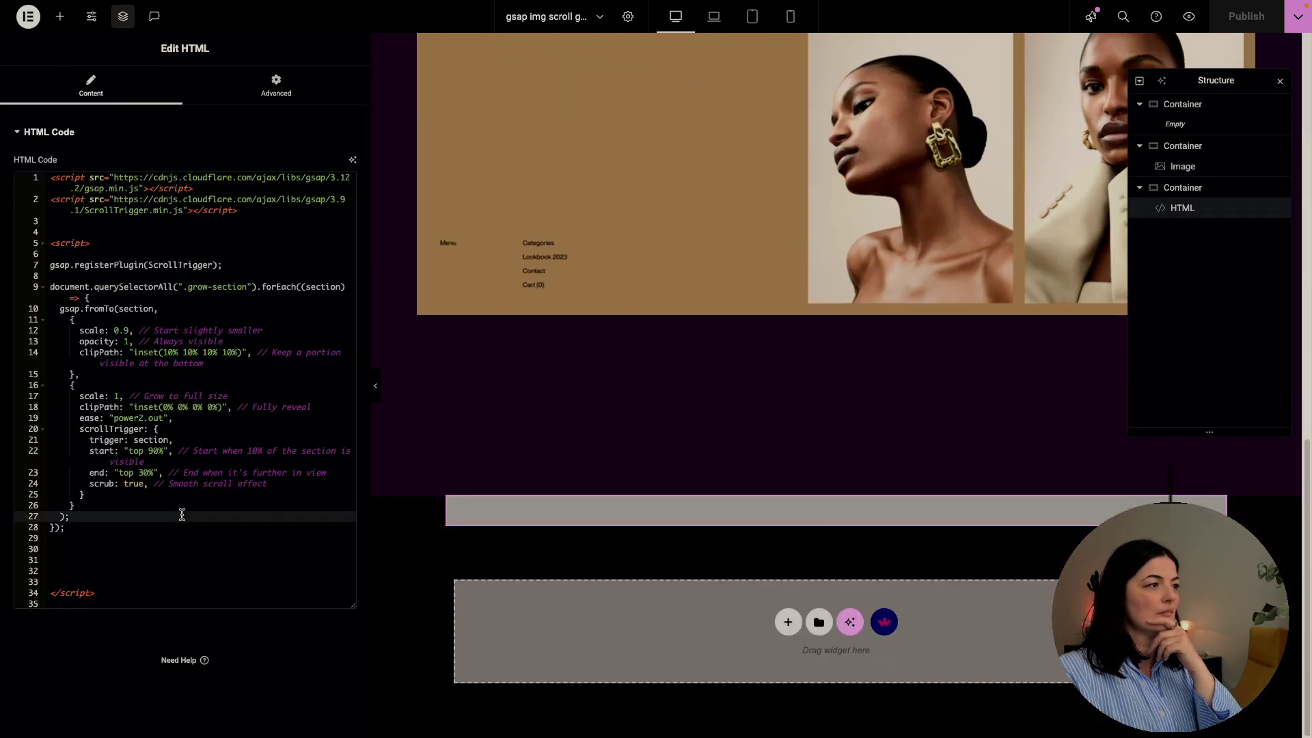
{"action": "left_click", "coordinate": [179, 524]}
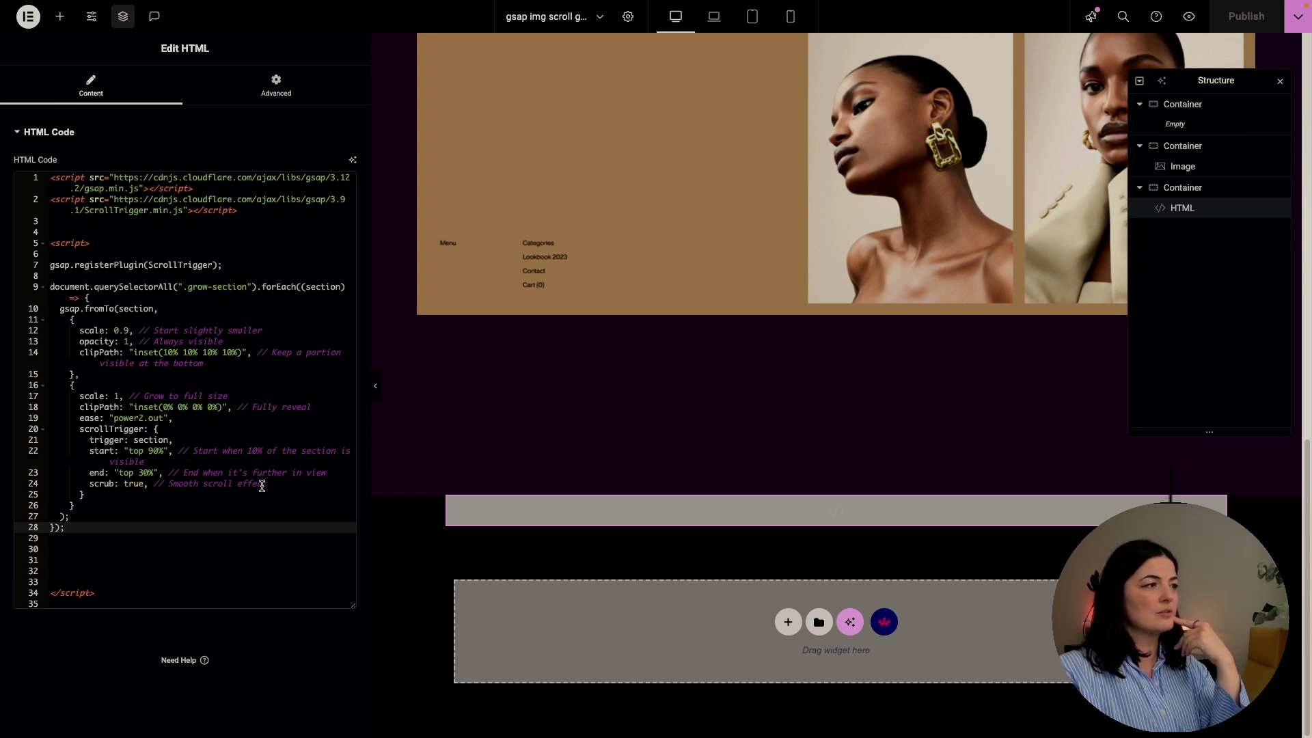
{"action": "left_click", "coordinate": [186, 462]}
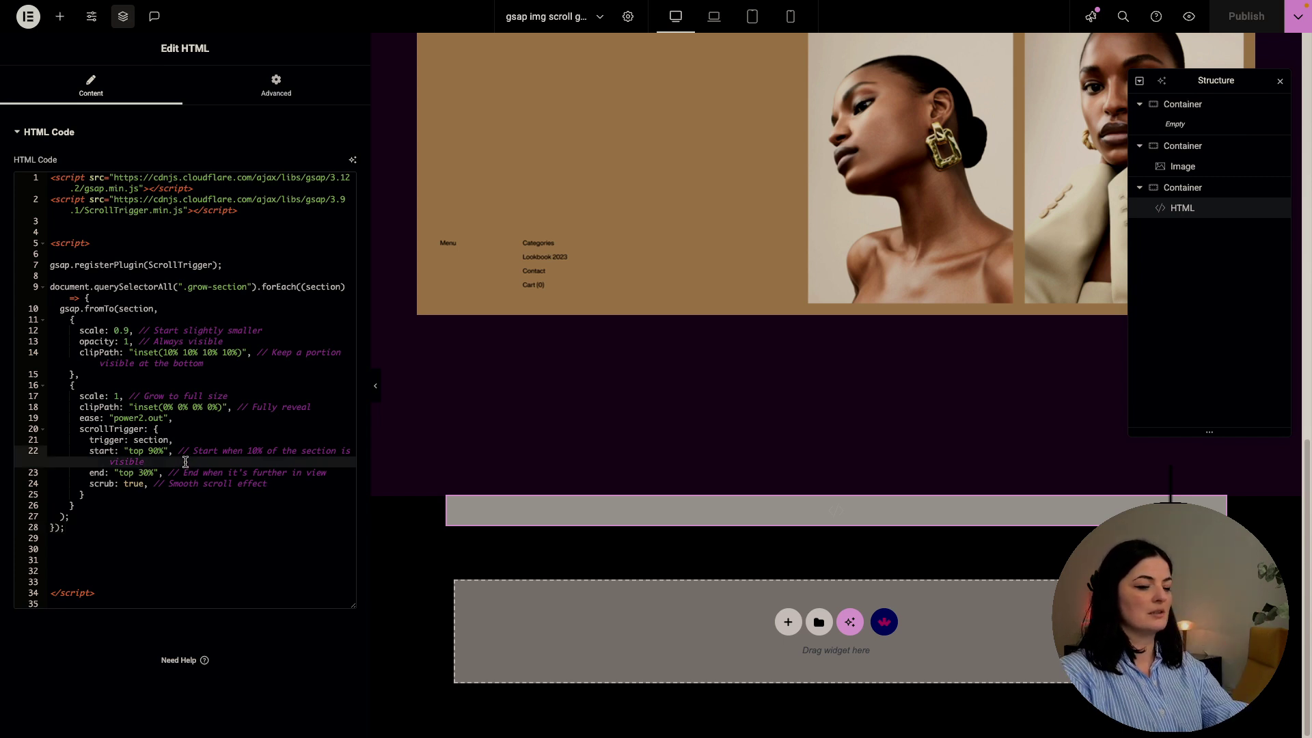
{"action": "key", "text": "Return"}
{"action": "type", "text": "markers"}
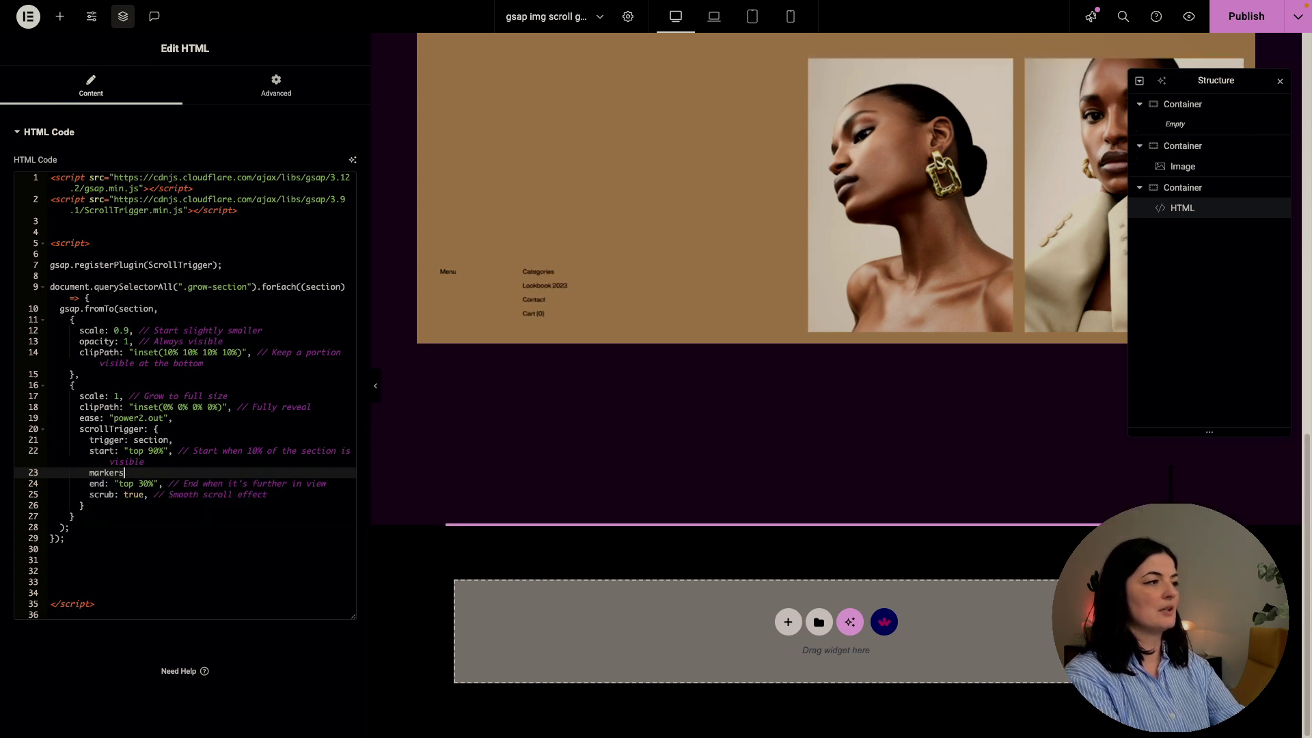
{"action": "type", "text": ": true,"}
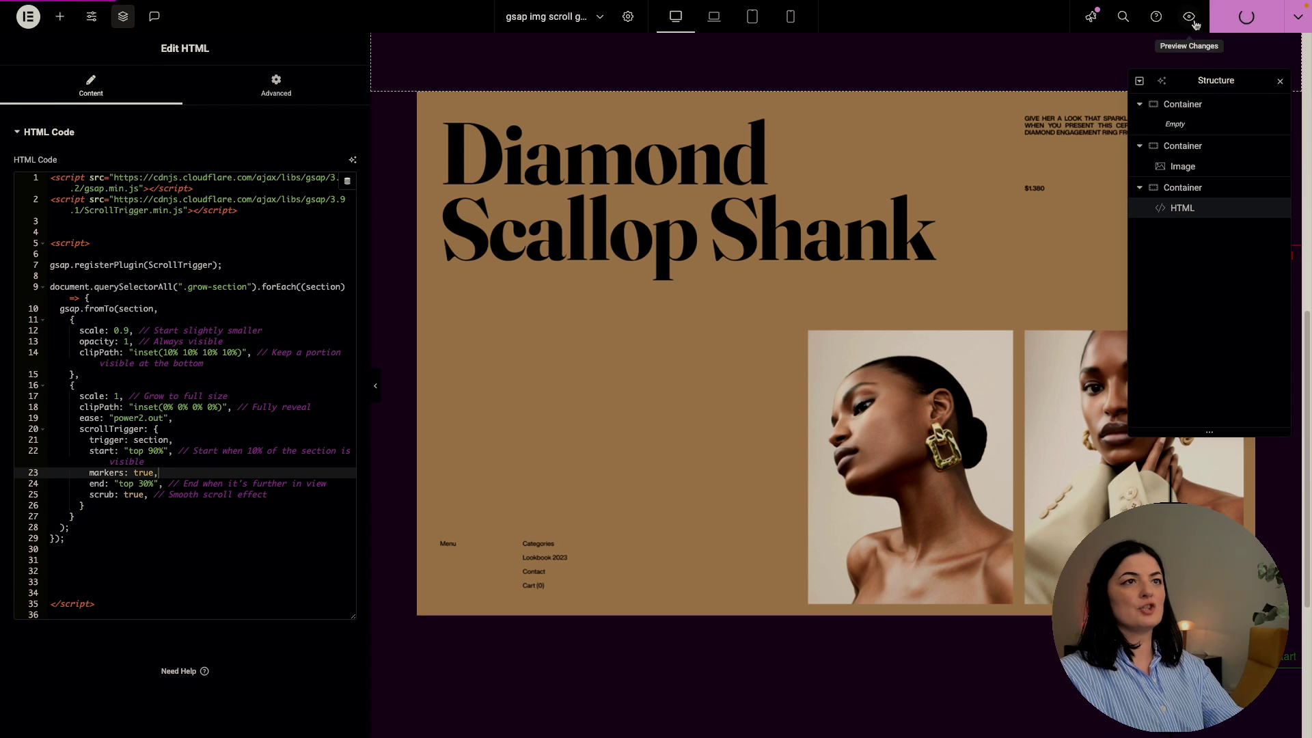
Scroll the live preview to see the ScrollTrigger start and end markers
{"action": "left_click", "coordinate": [1189, 16]}
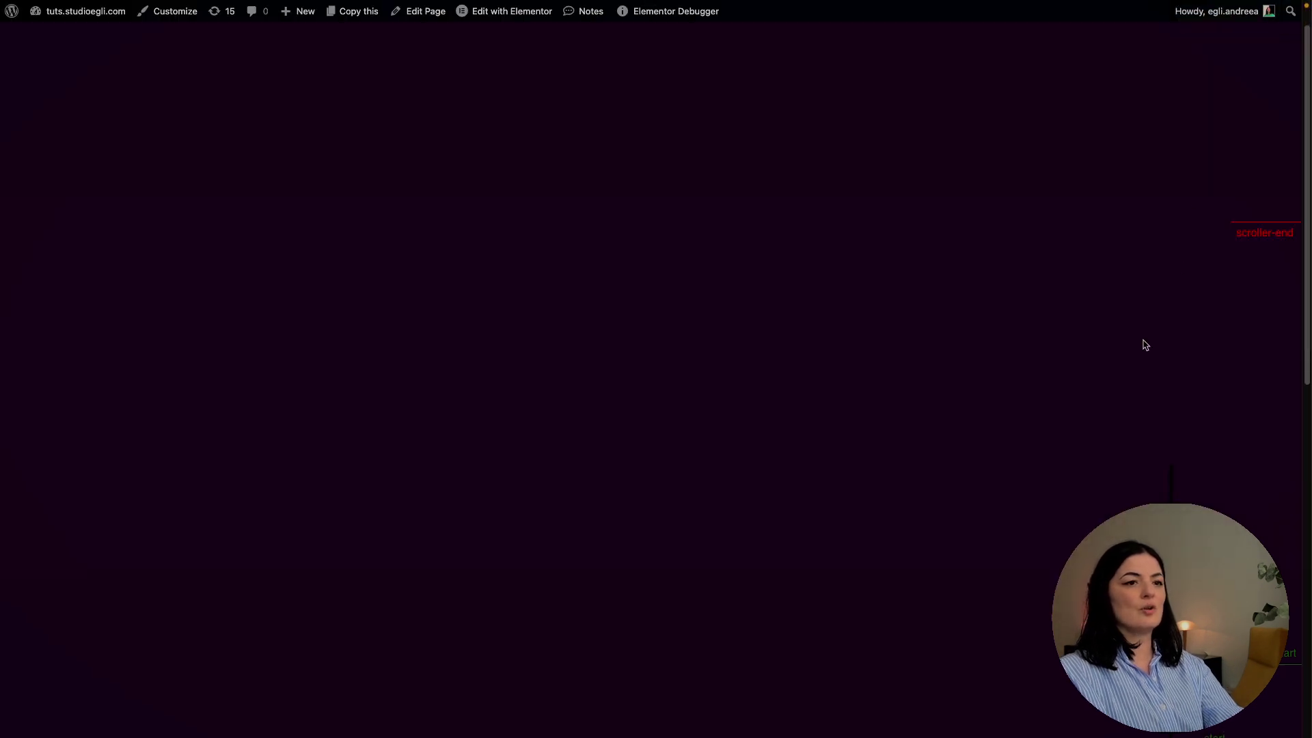
{"action": "scroll", "coordinate": [1145, 345], "scroll_direction": "down", "scroll_amount": 2}
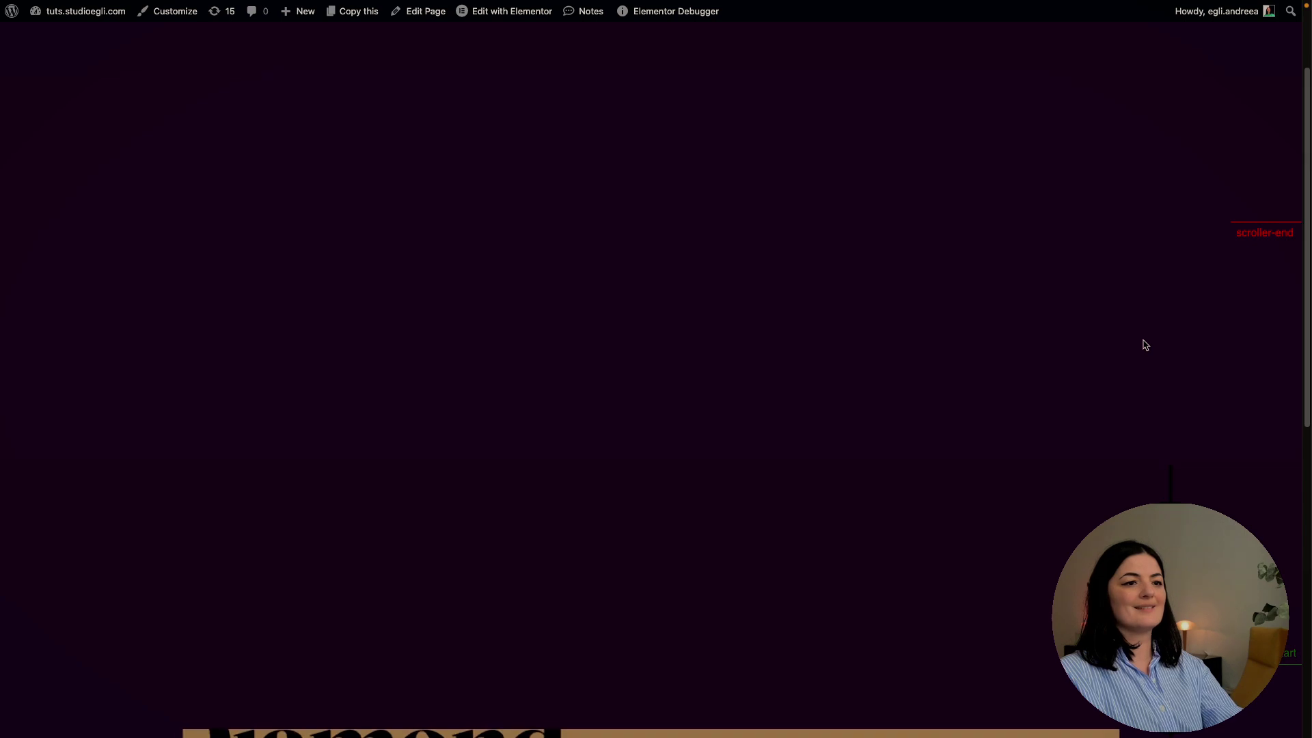
{"action": "scroll", "coordinate": [1145, 345], "scroll_direction": "up", "scroll_amount": 1}
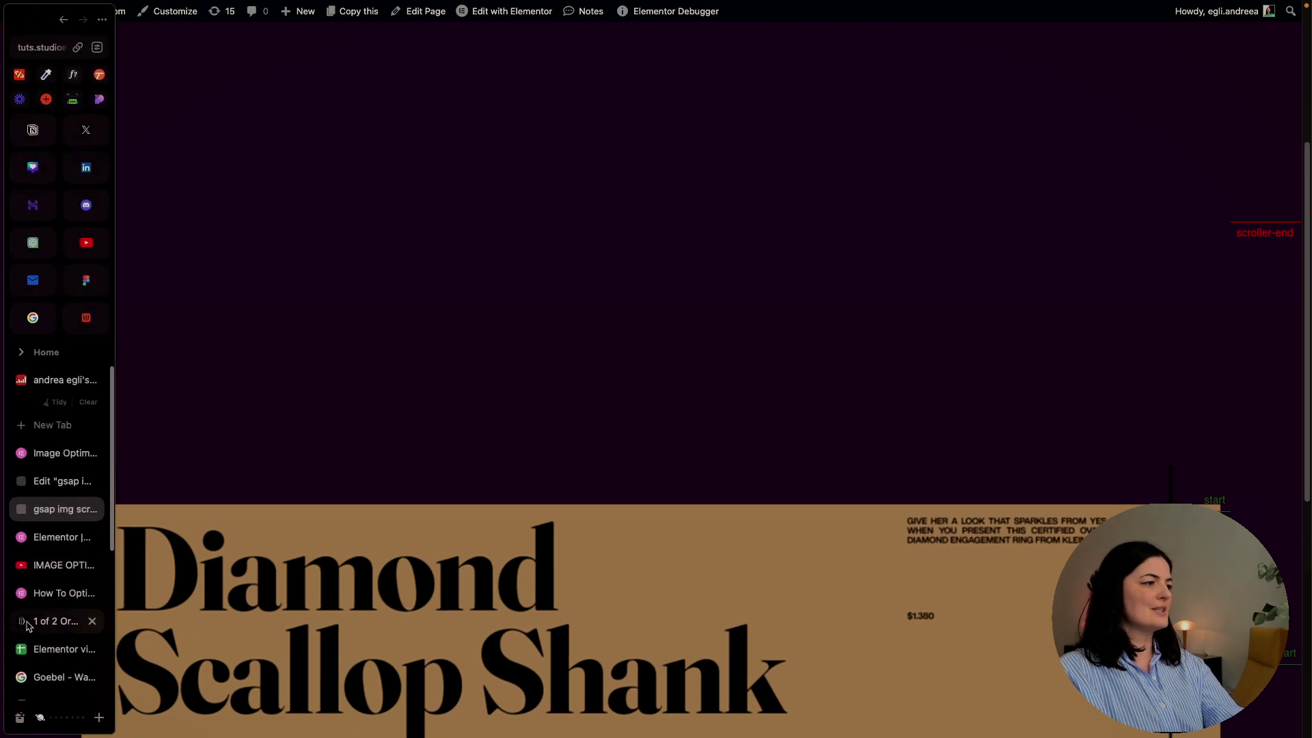
Change the start percentage digit from 9 to 5, publish, and test scrolling on the live page
{"action": "left_click", "coordinate": [39, 489]}
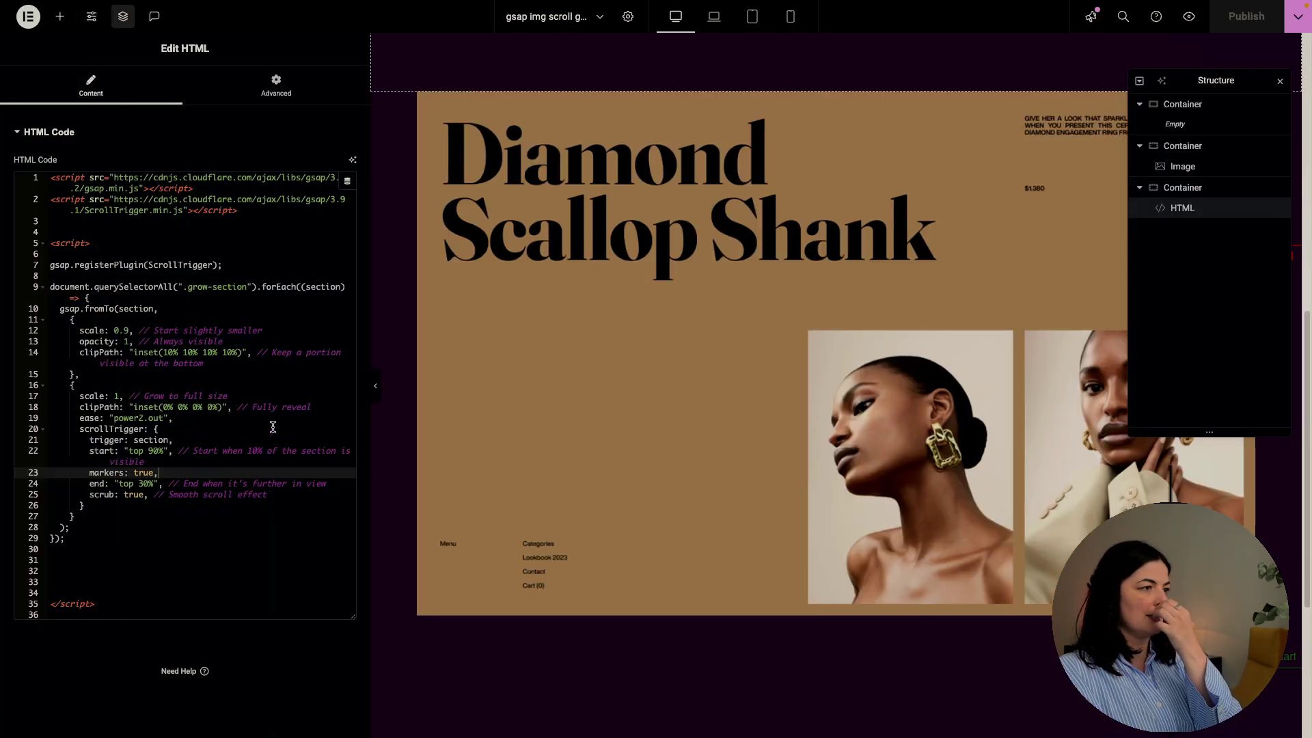
{"action": "left_click", "coordinate": [152, 451]}
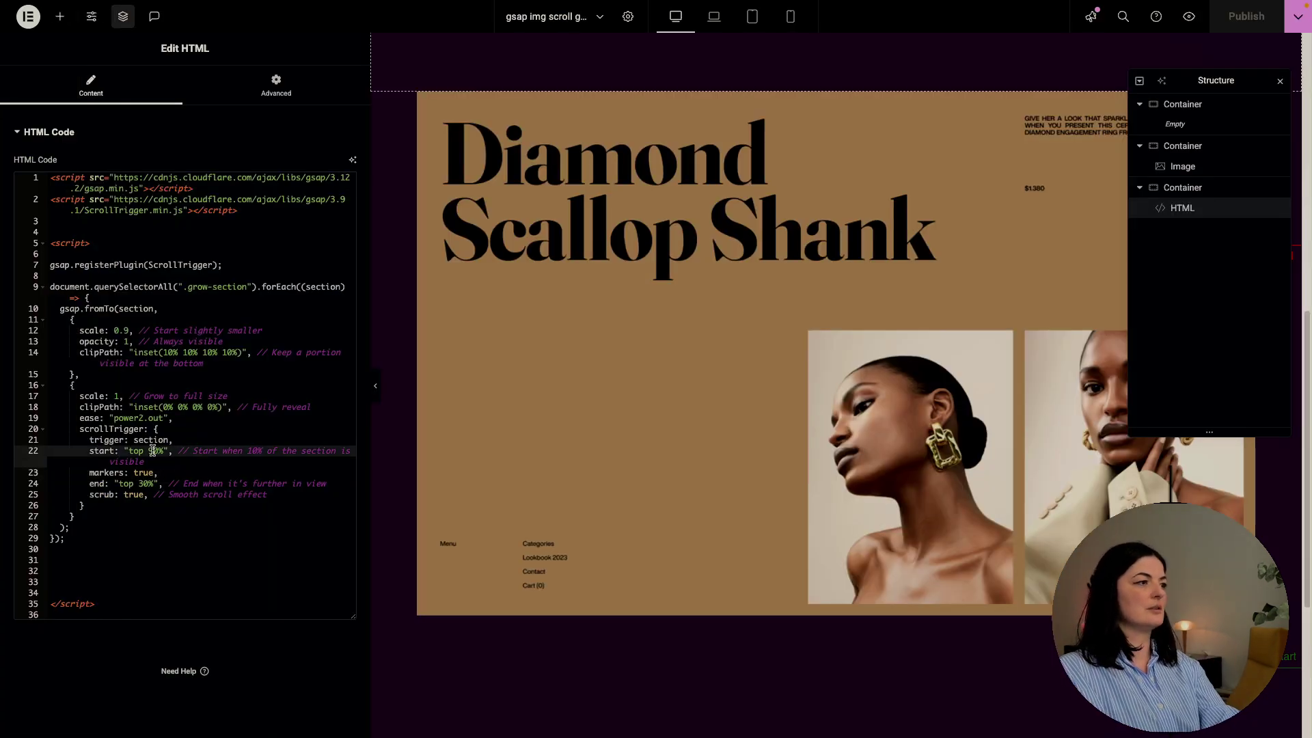
{"action": "key", "text": "BackSpace"}
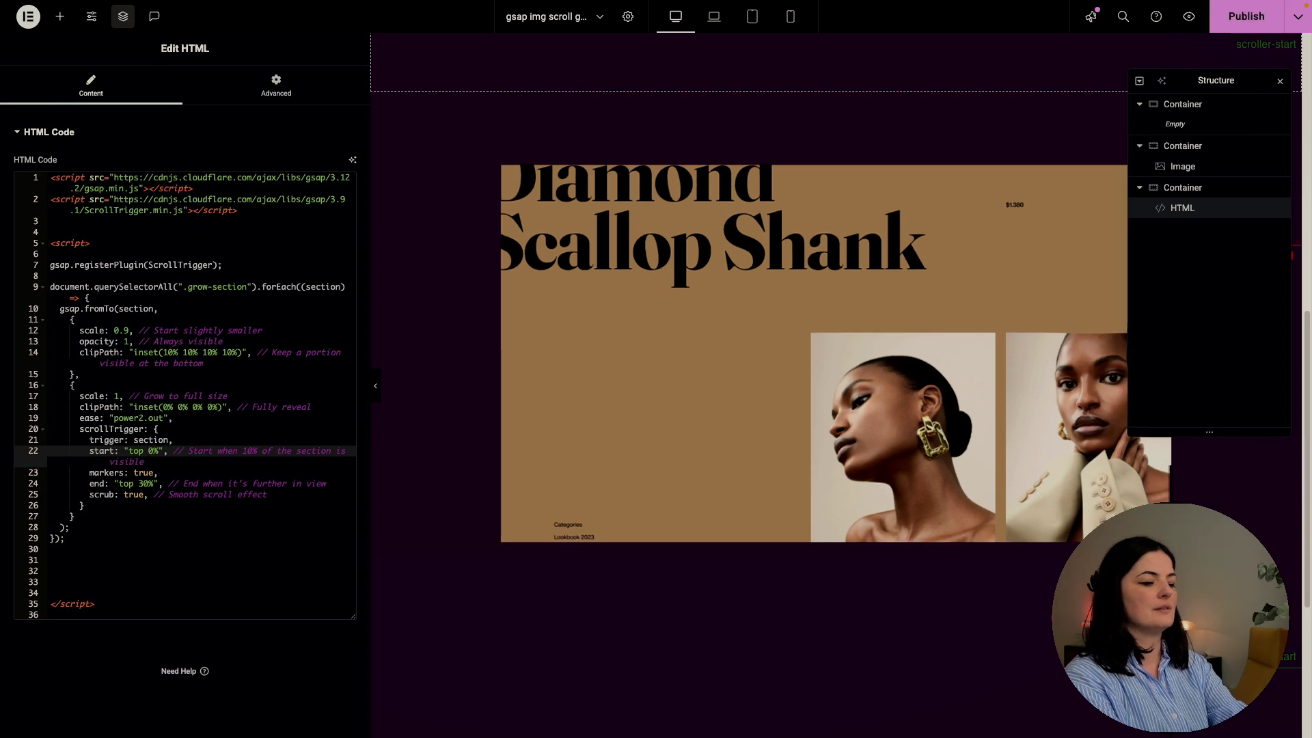
{"action": "type", "text": "5"}
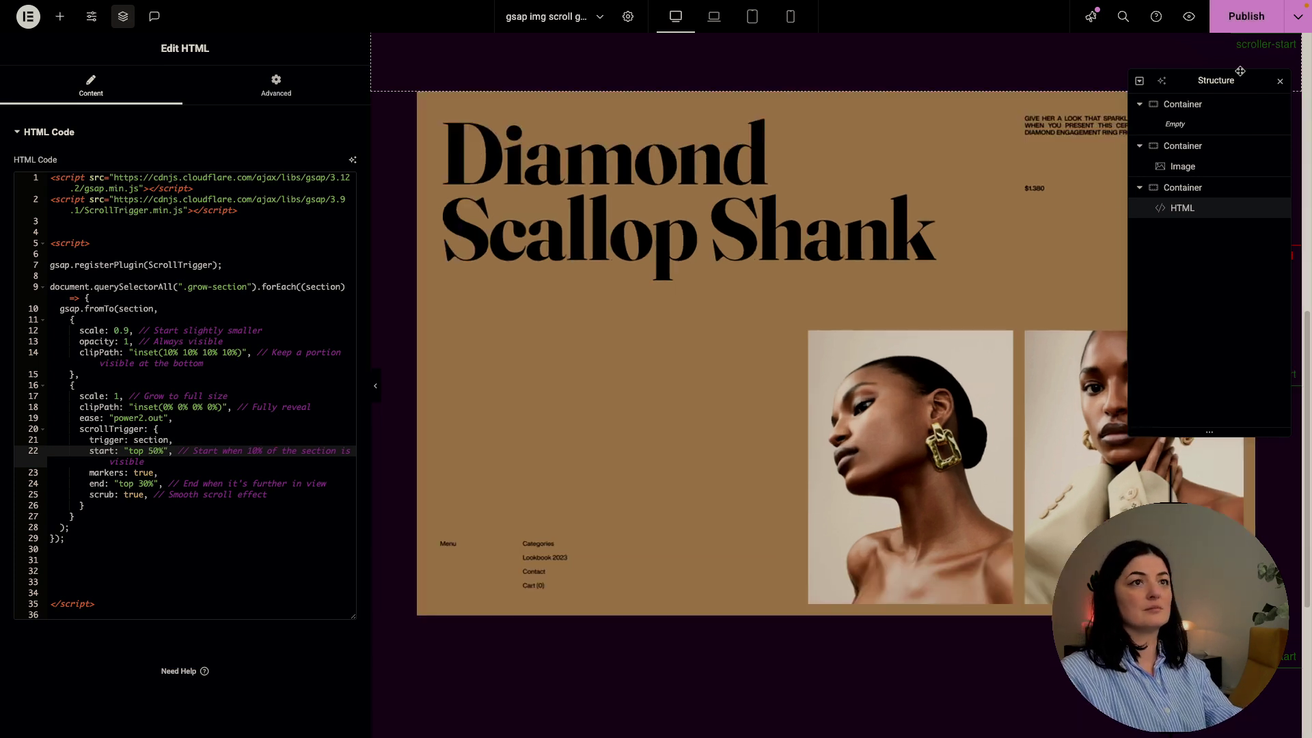
{"action": "key", "text": "ctrl+s"}
{"action": "mouse_move", "coordinate": [2, 532]}
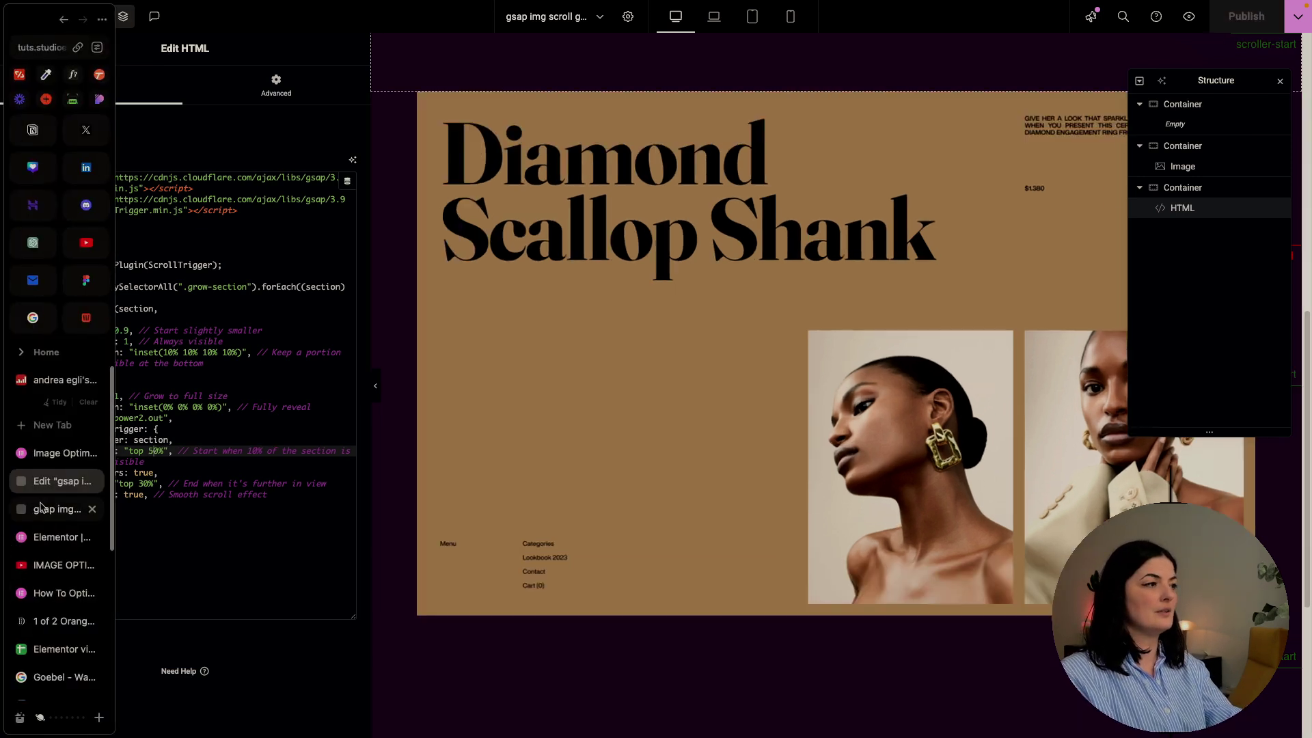
{"action": "left_click", "coordinate": [65, 508]}
{"action": "scroll", "coordinate": [558, 562], "scroll_direction": "down", "scroll_amount": 5}
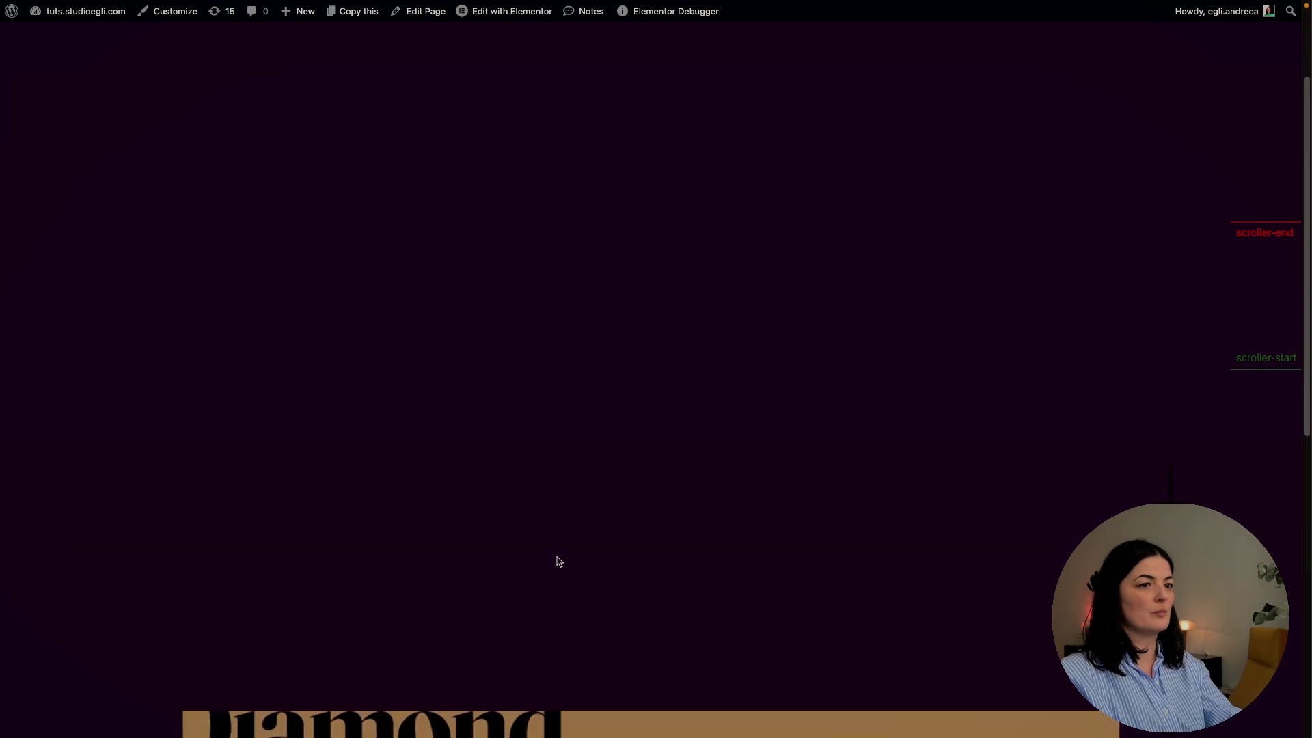
{"action": "scroll", "coordinate": [559, 562], "scroll_direction": "down", "scroll_amount": 5}
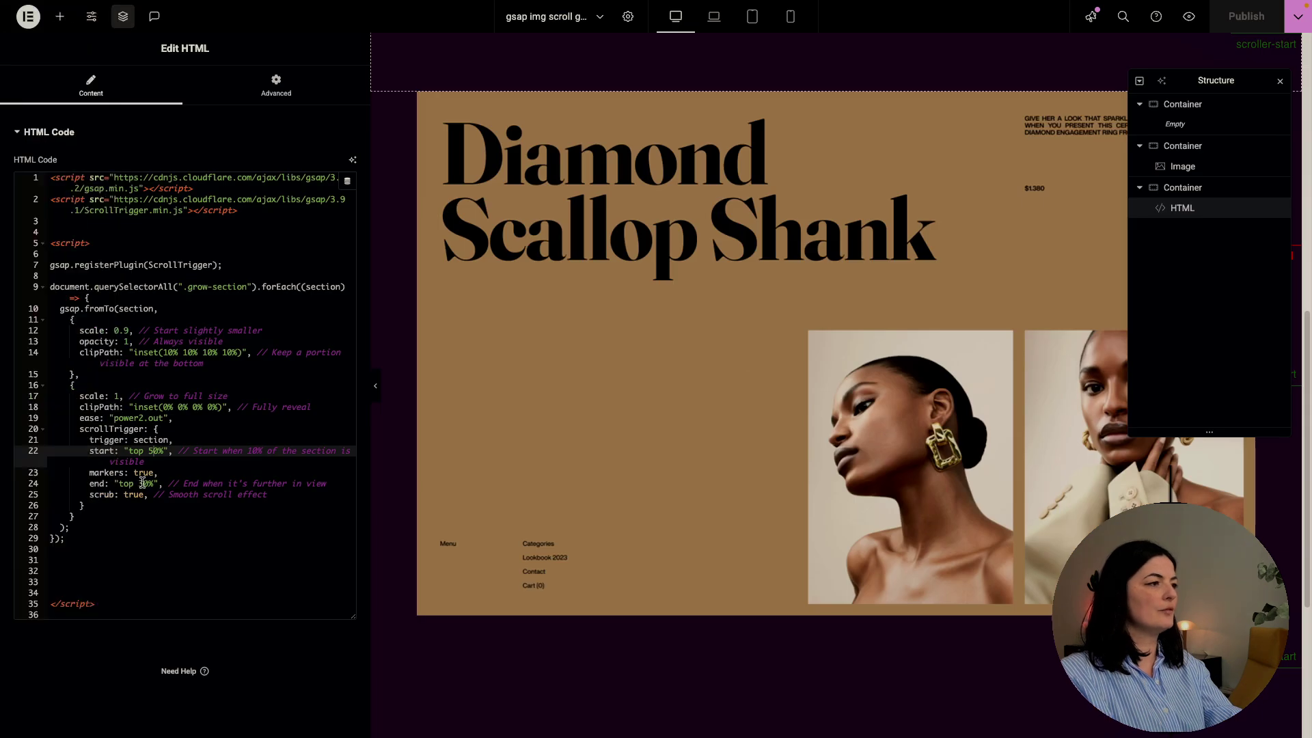
Change the end percentage digit from 3 to 6, then reload and scroll the live page to test
{"action": "left_click", "coordinate": [142, 483]}
{"action": "key", "text": "BackSpace"}
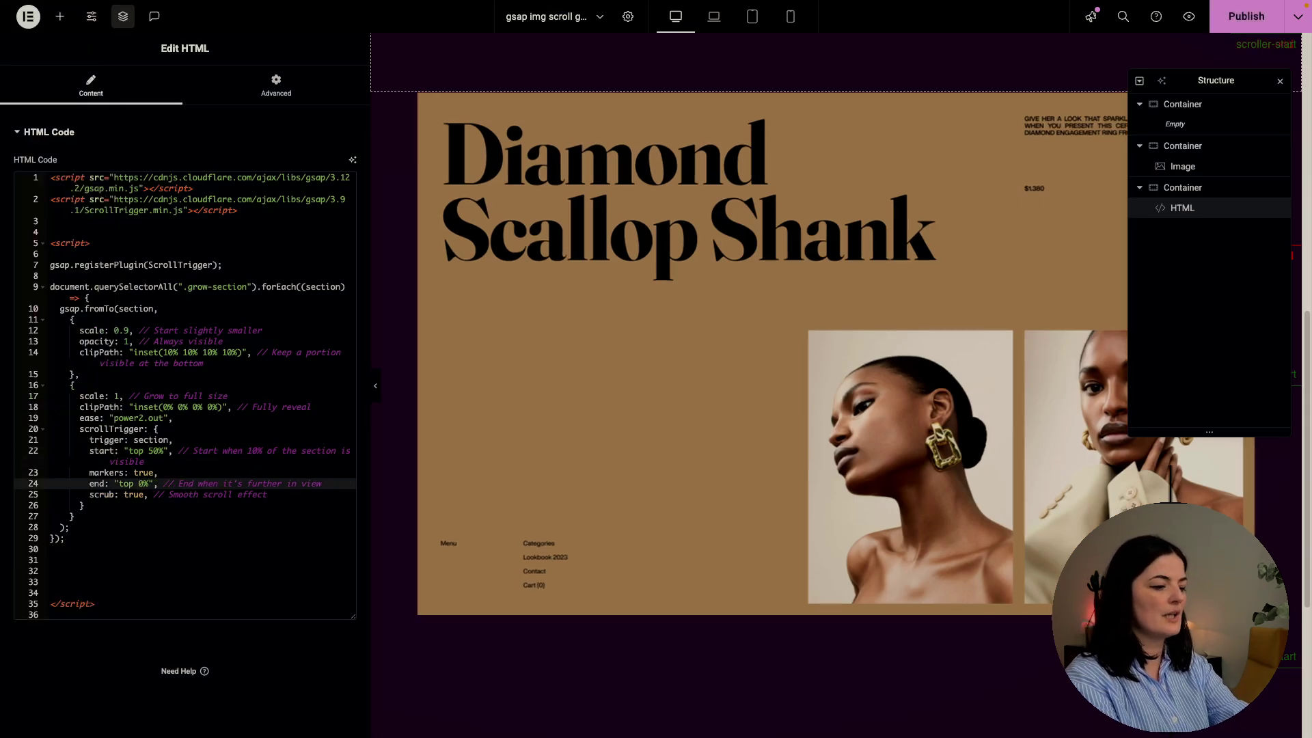
{"action": "type", "text": "6"}
{"action": "key", "text": "Escape"}
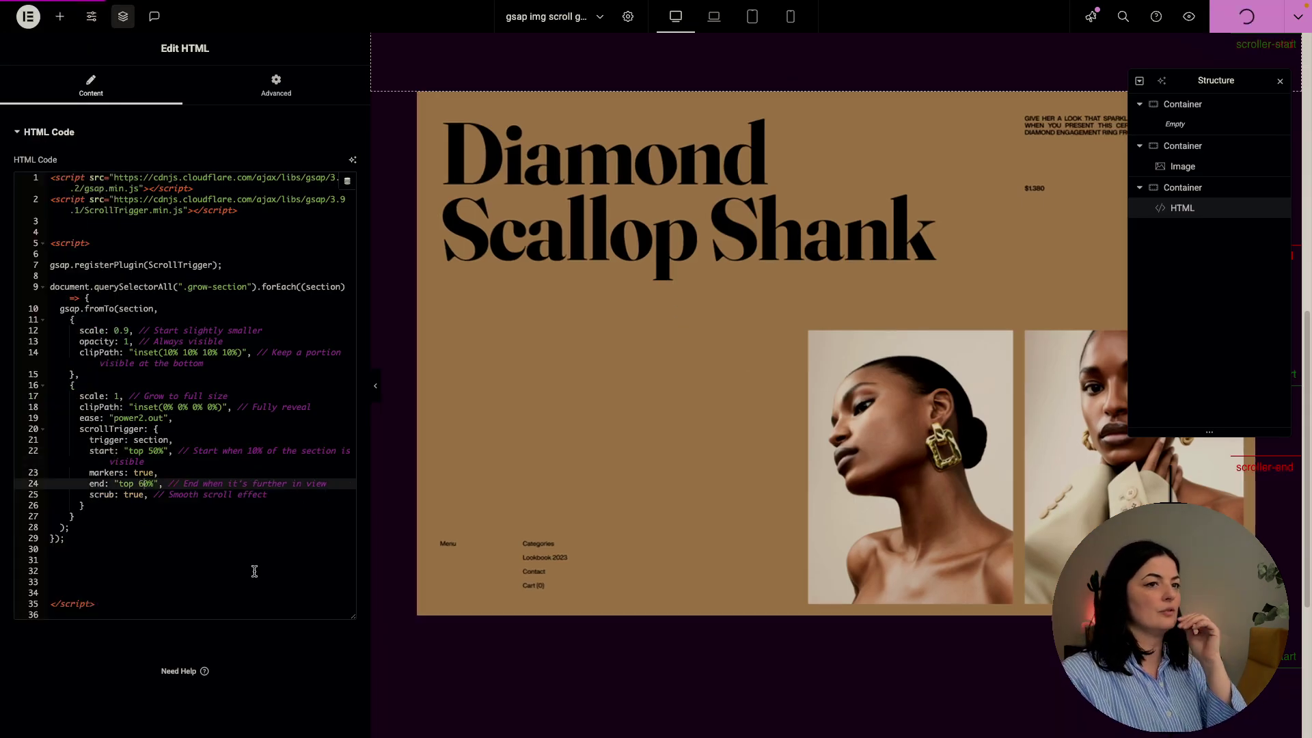
{"action": "left_click", "coordinate": [52, 507]}
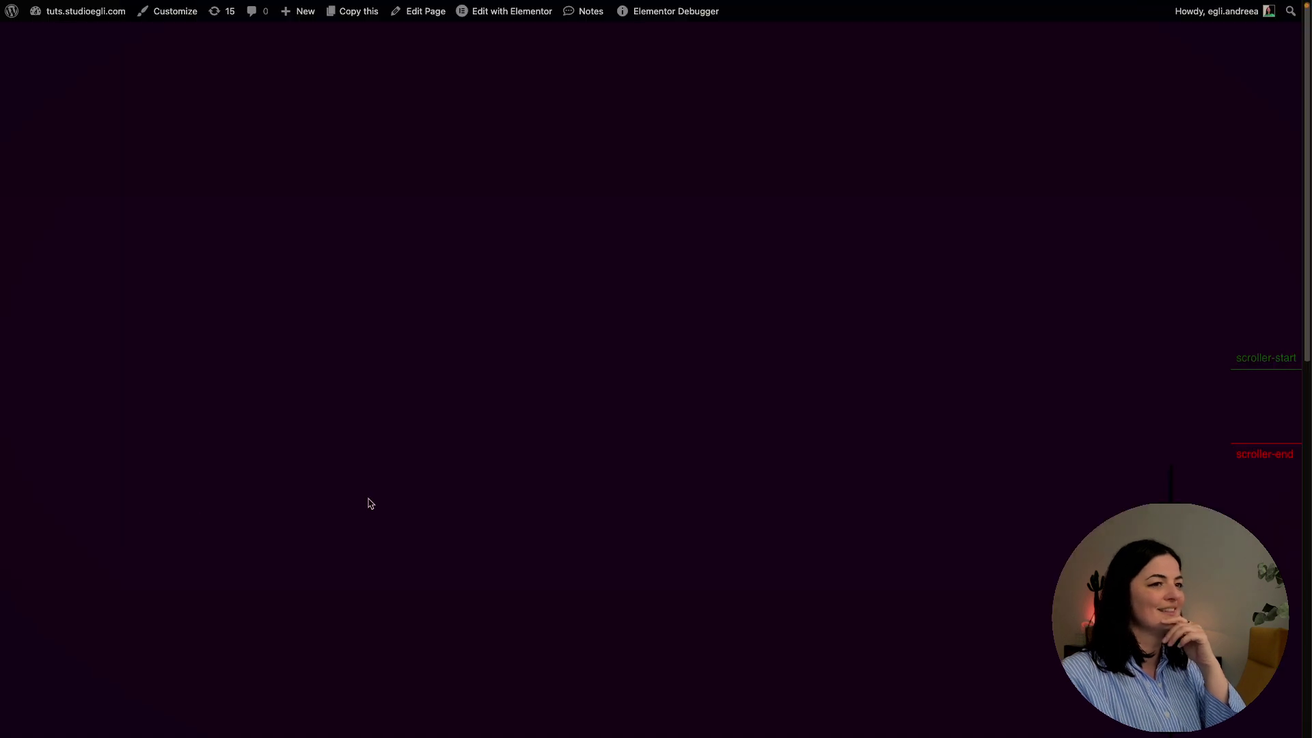
{"action": "scroll", "coordinate": [527, 532], "scroll_direction": "down", "scroll_amount": 5}
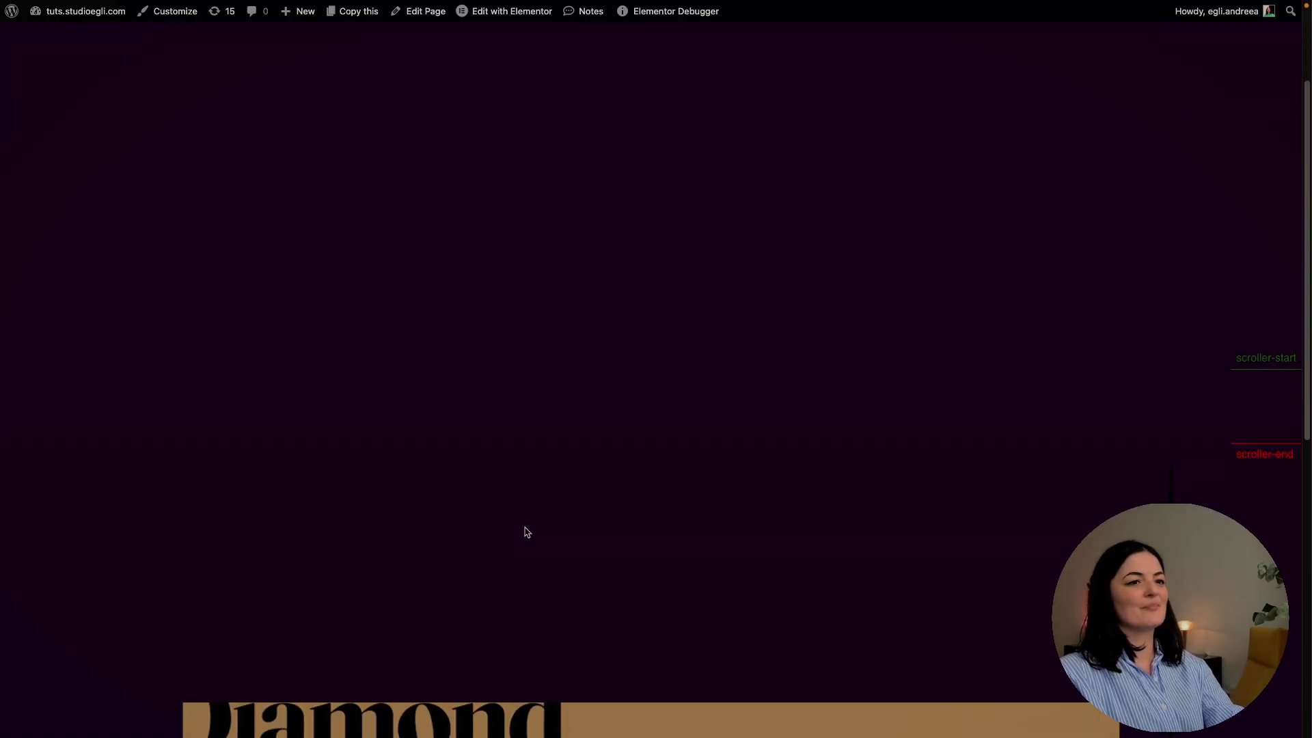
{"action": "scroll", "coordinate": [527, 532], "scroll_direction": "down", "scroll_amount": 5}
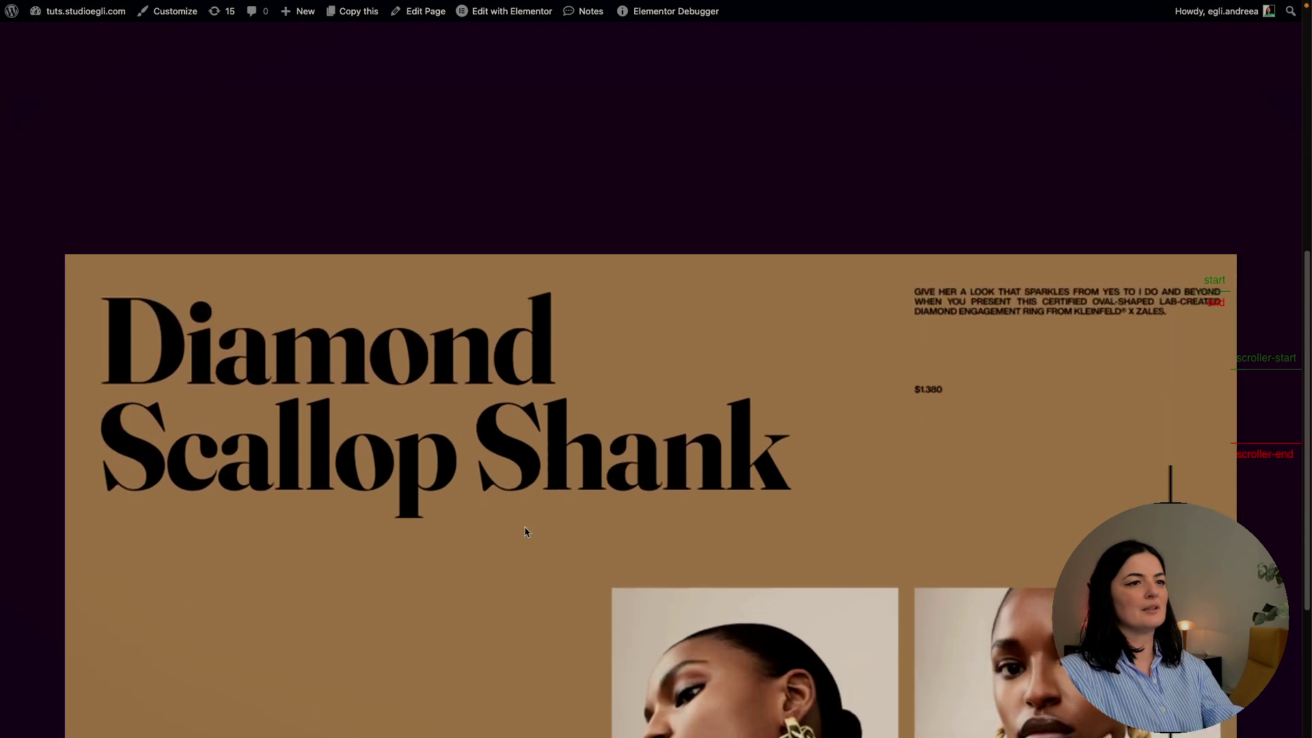
{"action": "scroll", "coordinate": [527, 531], "scroll_direction": "up", "scroll_amount": 3}
{"action": "mouse_move", "coordinate": [12, 503]}
{"action": "key", "text": "super+r"}
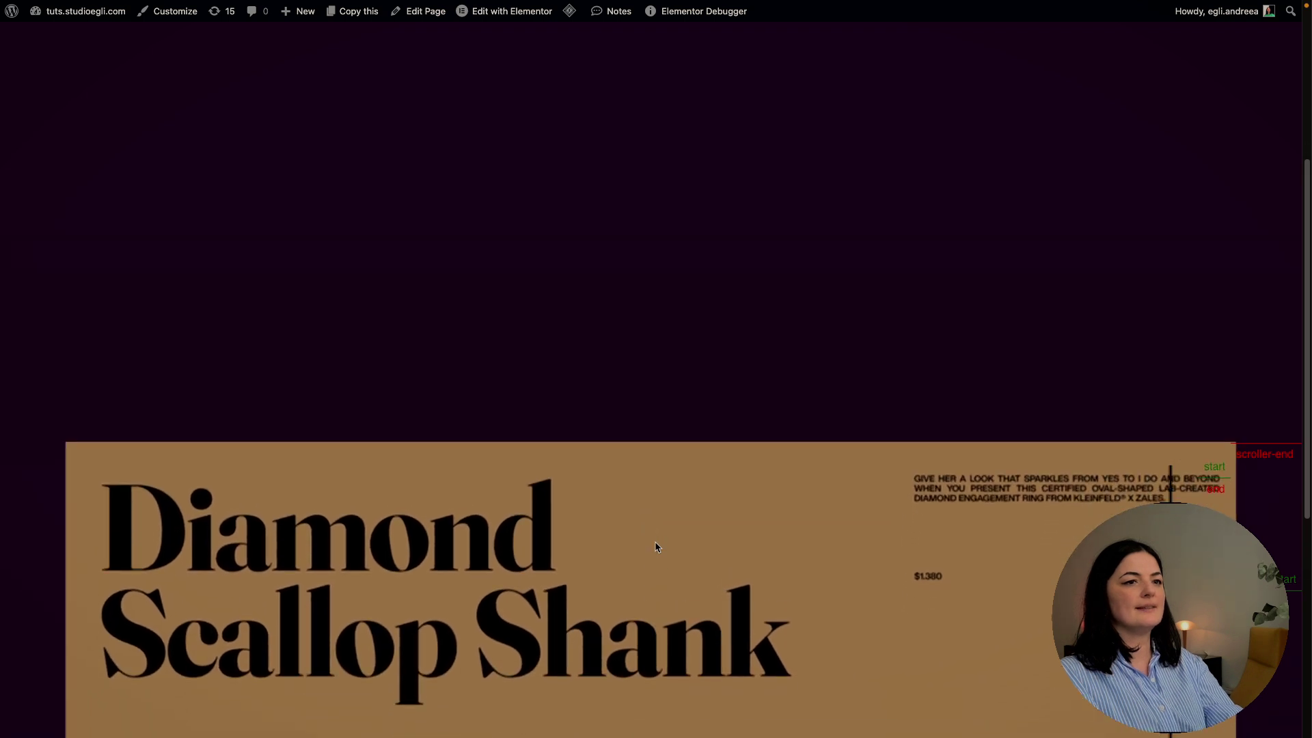
{"action": "scroll", "coordinate": [655, 546], "scroll_direction": "up", "scroll_amount": 4}
{"action": "scroll", "coordinate": [656, 547], "scroll_direction": "down", "scroll_amount": 3}
{"action": "scroll", "coordinate": [656, 546], "scroll_direction": "down", "scroll_amount": 2}
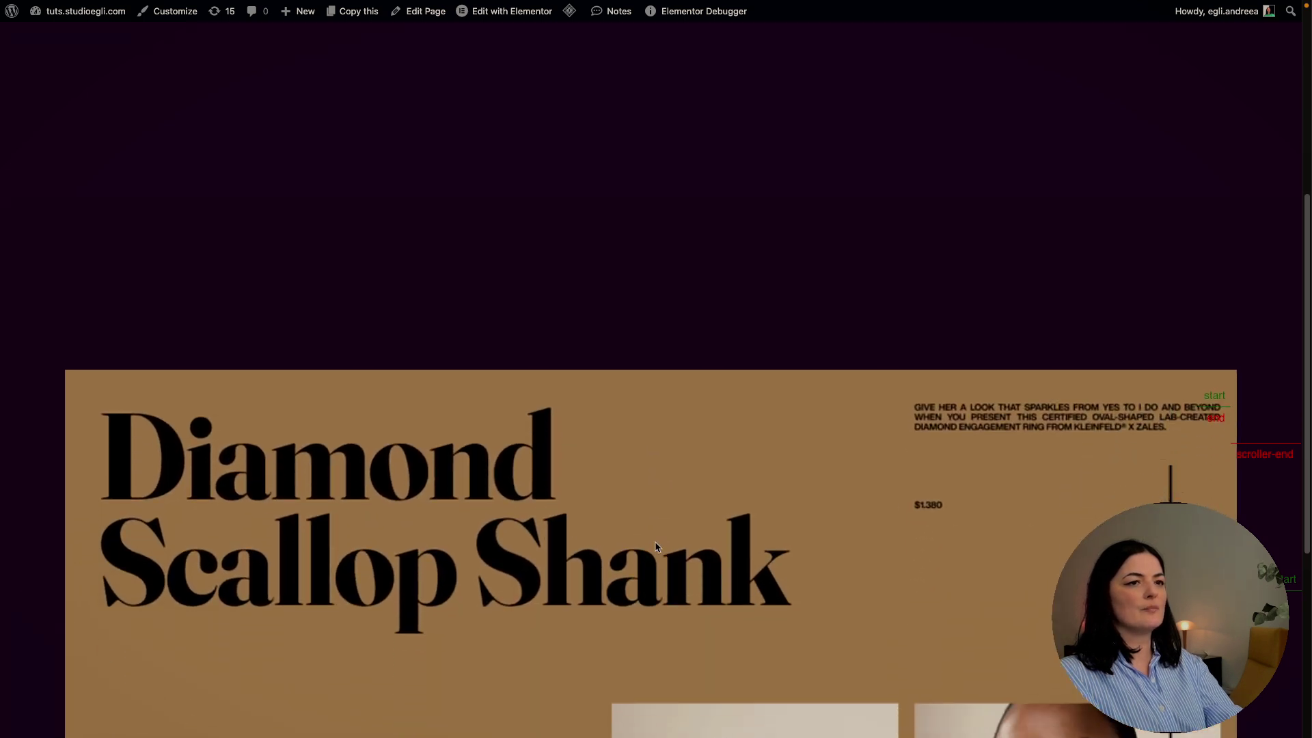
Enter a 2 in the animation code, publish, and retest scrolling on the live page
{"action": "key", "text": "ctrl+Tab"}
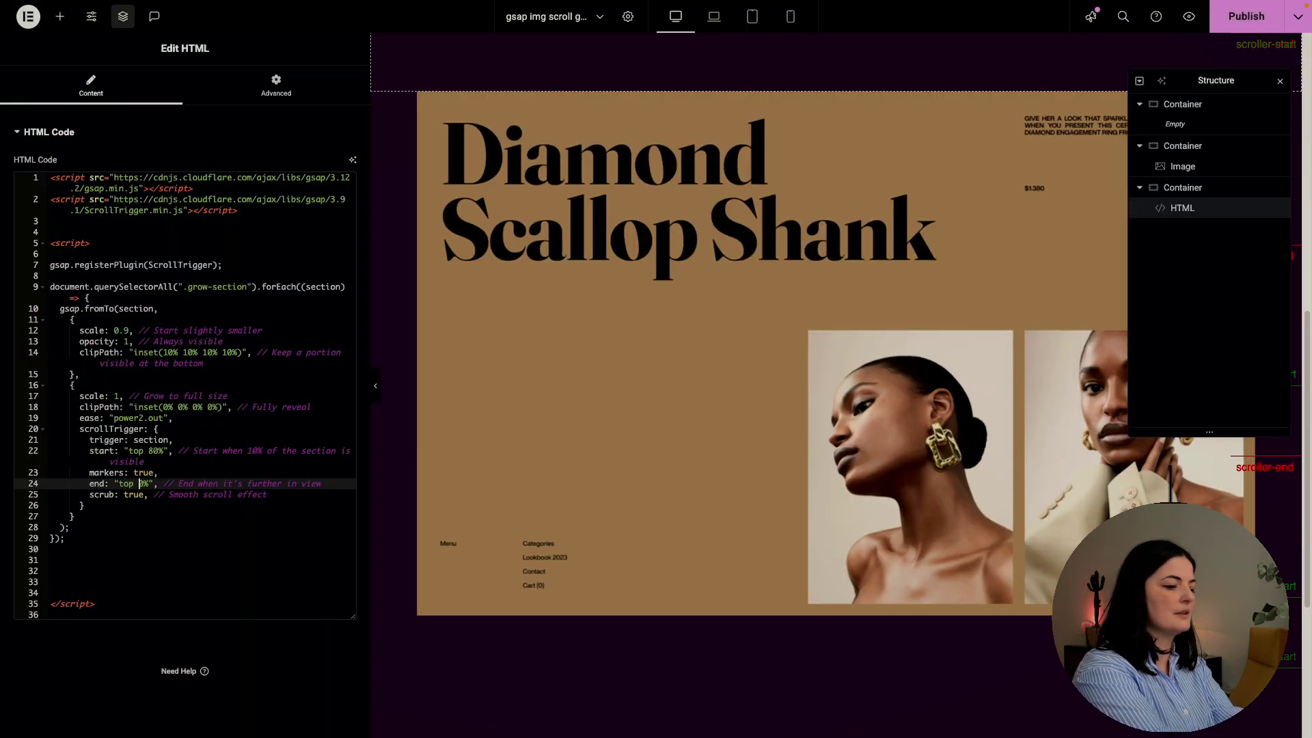
{"action": "type", "text": "2"}
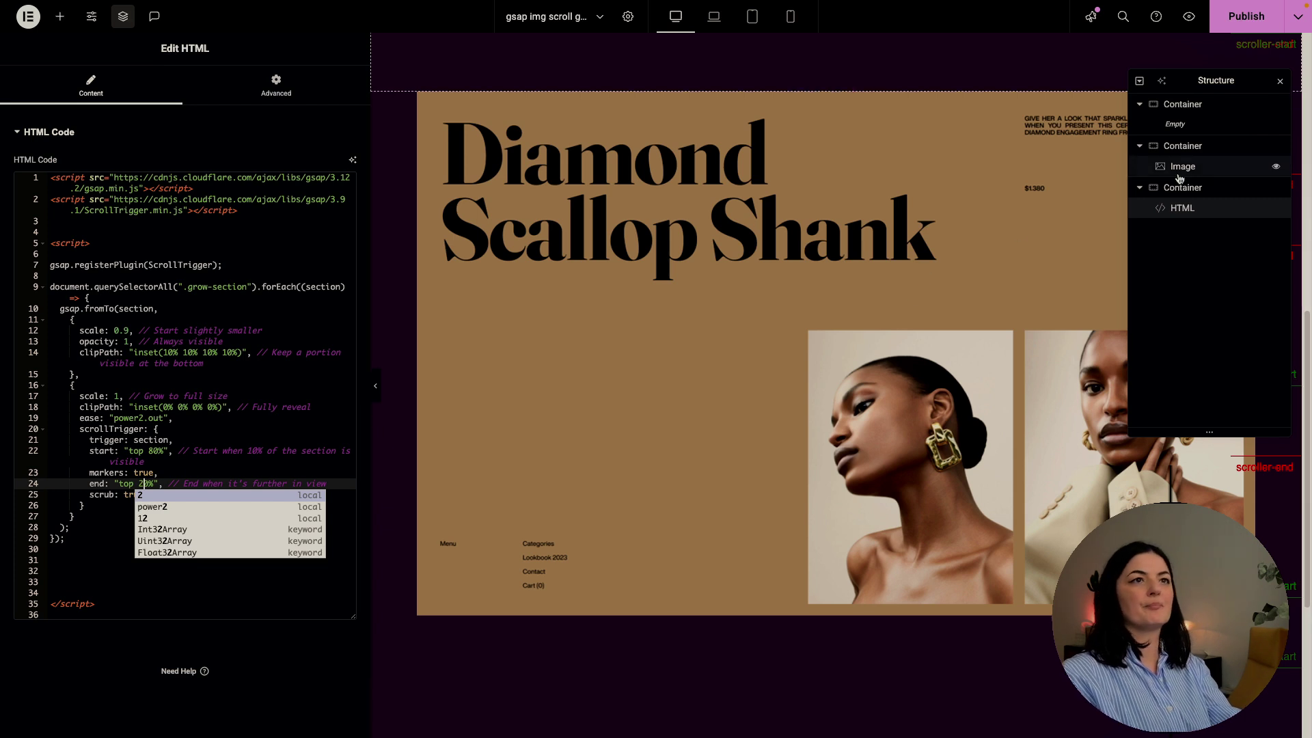
{"action": "left_click", "coordinate": [1246, 15]}
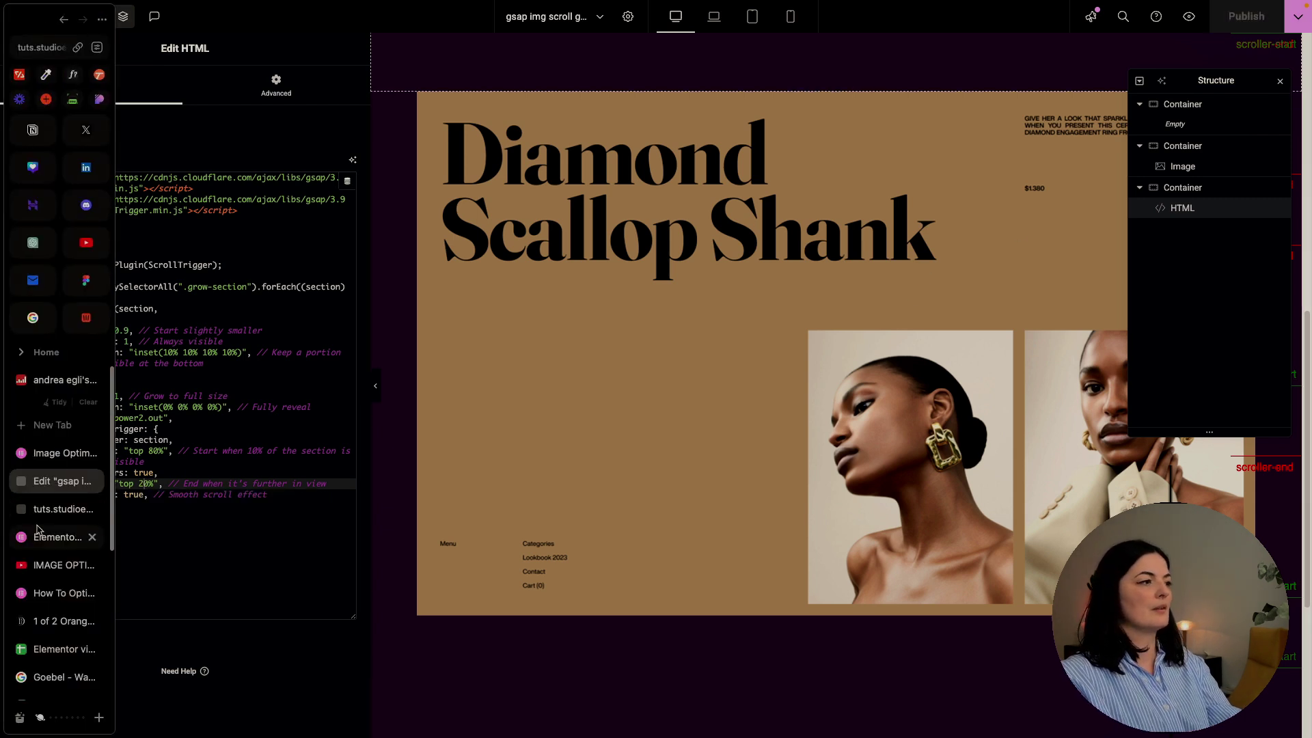
{"action": "left_click", "coordinate": [41, 509]}
{"action": "scroll", "coordinate": [458, 517], "scroll_direction": "down", "scroll_amount": 5}
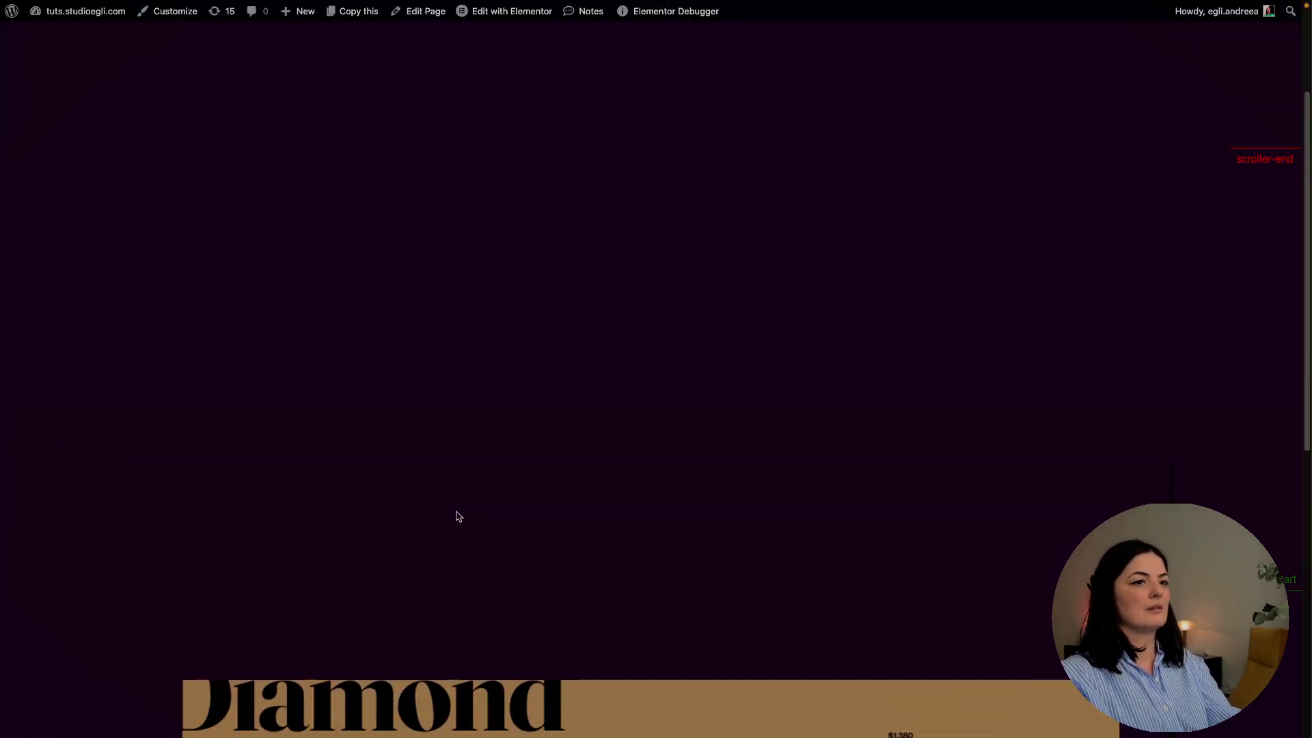
{"action": "scroll", "coordinate": [456, 512], "scroll_direction": "down", "scroll_amount": 5}
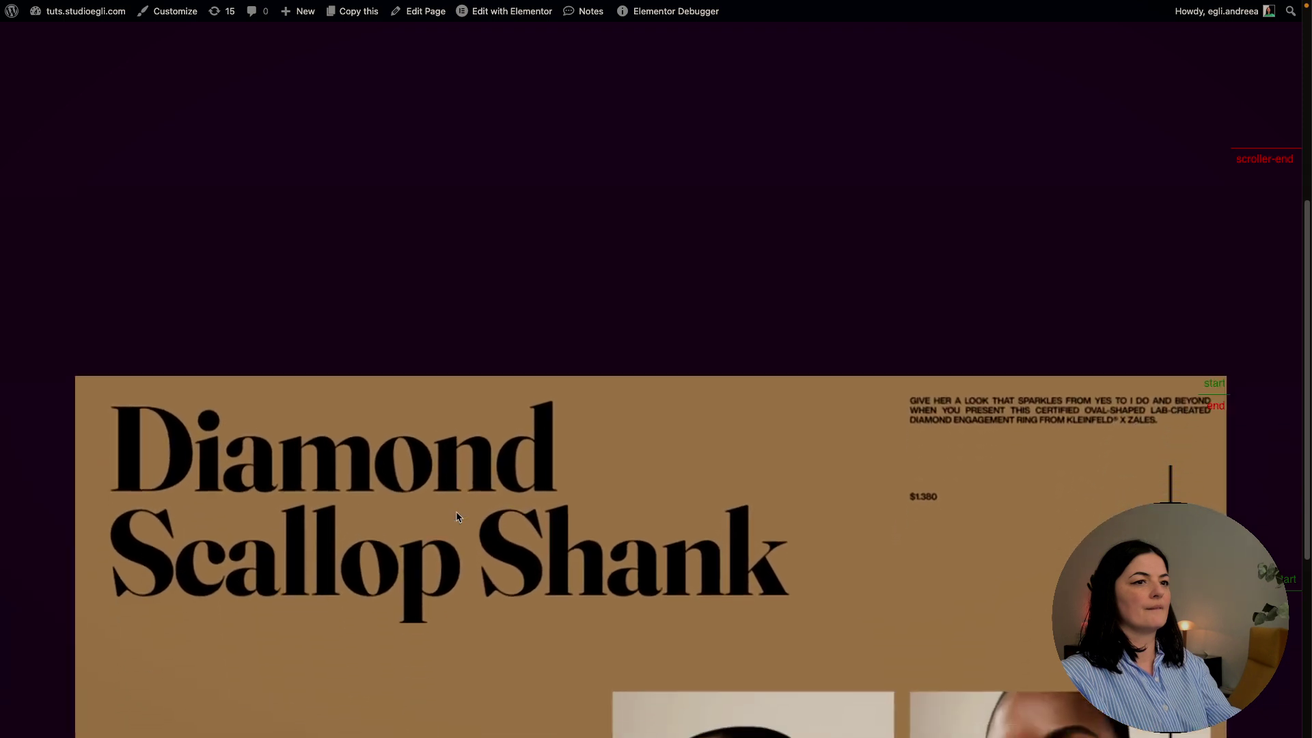
{"action": "scroll", "coordinate": [456, 512], "scroll_direction": "up", "scroll_amount": 7}
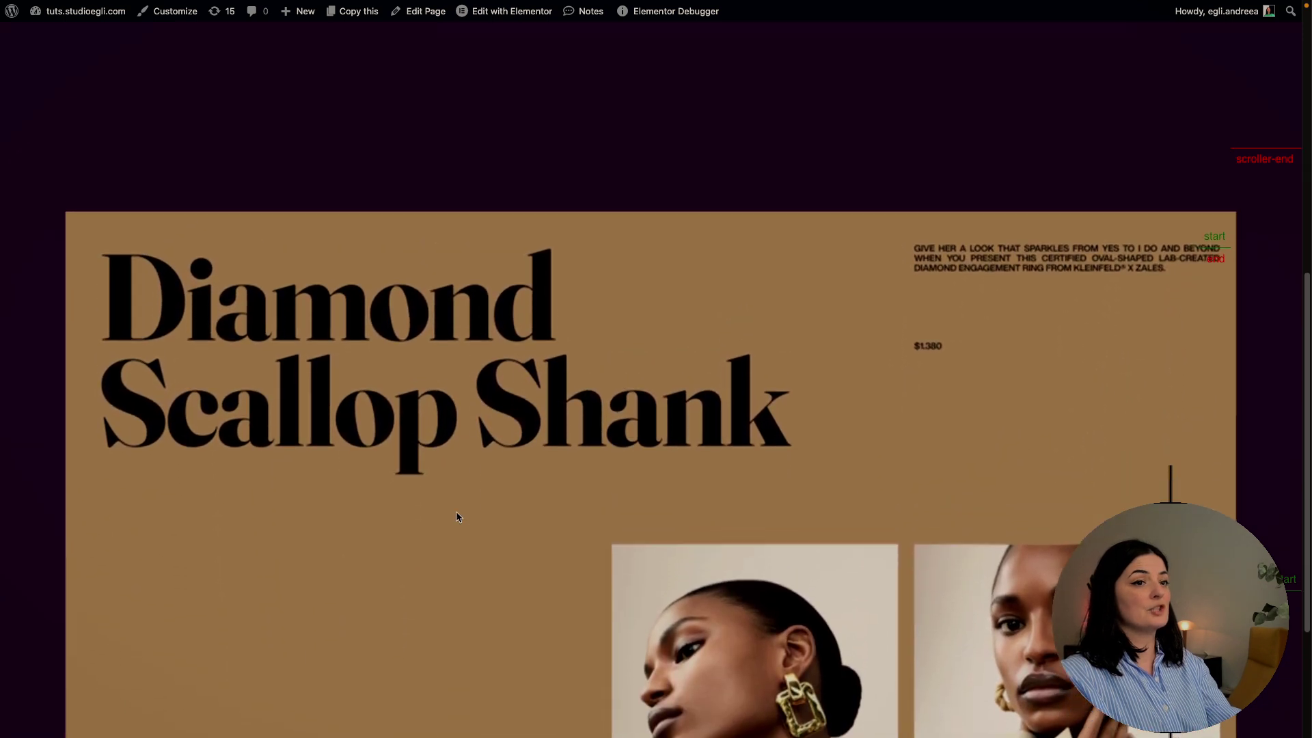
{"action": "scroll", "coordinate": [457, 516], "scroll_direction": "down", "scroll_amount": 6}
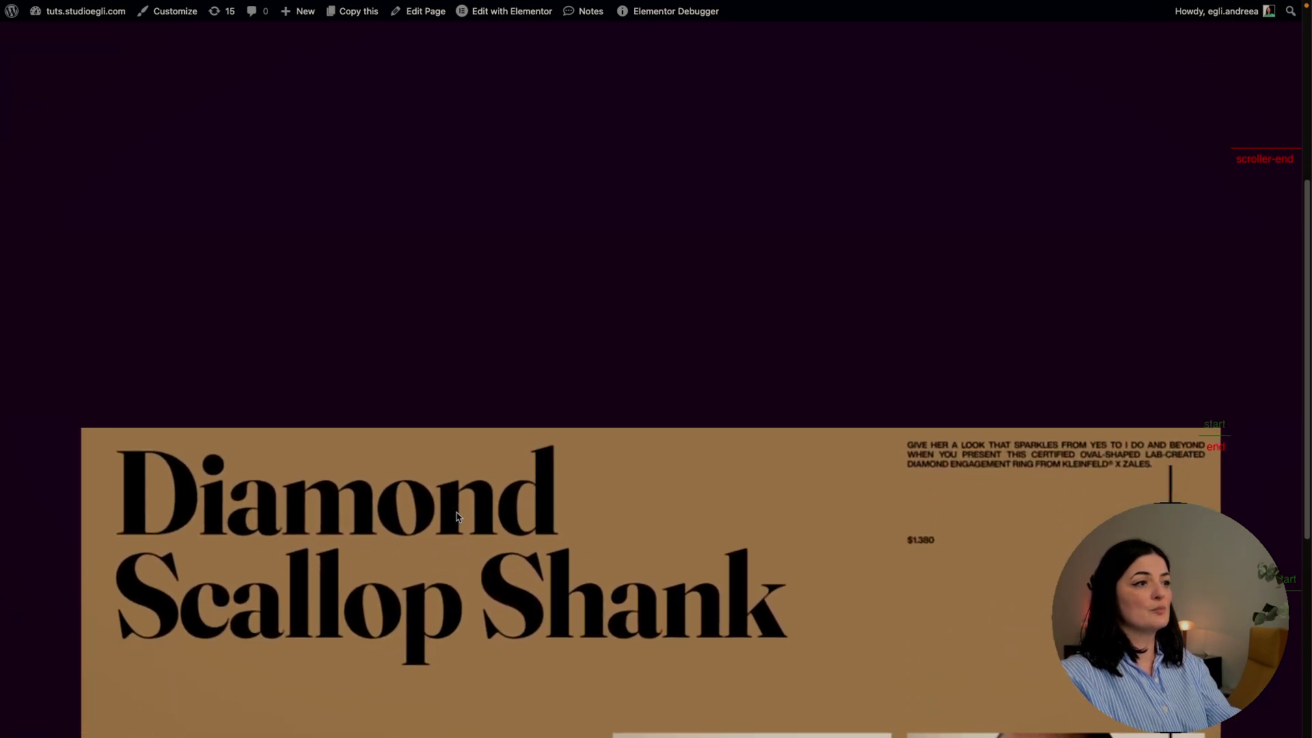
{"action": "scroll", "coordinate": [456, 517], "scroll_direction": "down", "scroll_amount": 2}
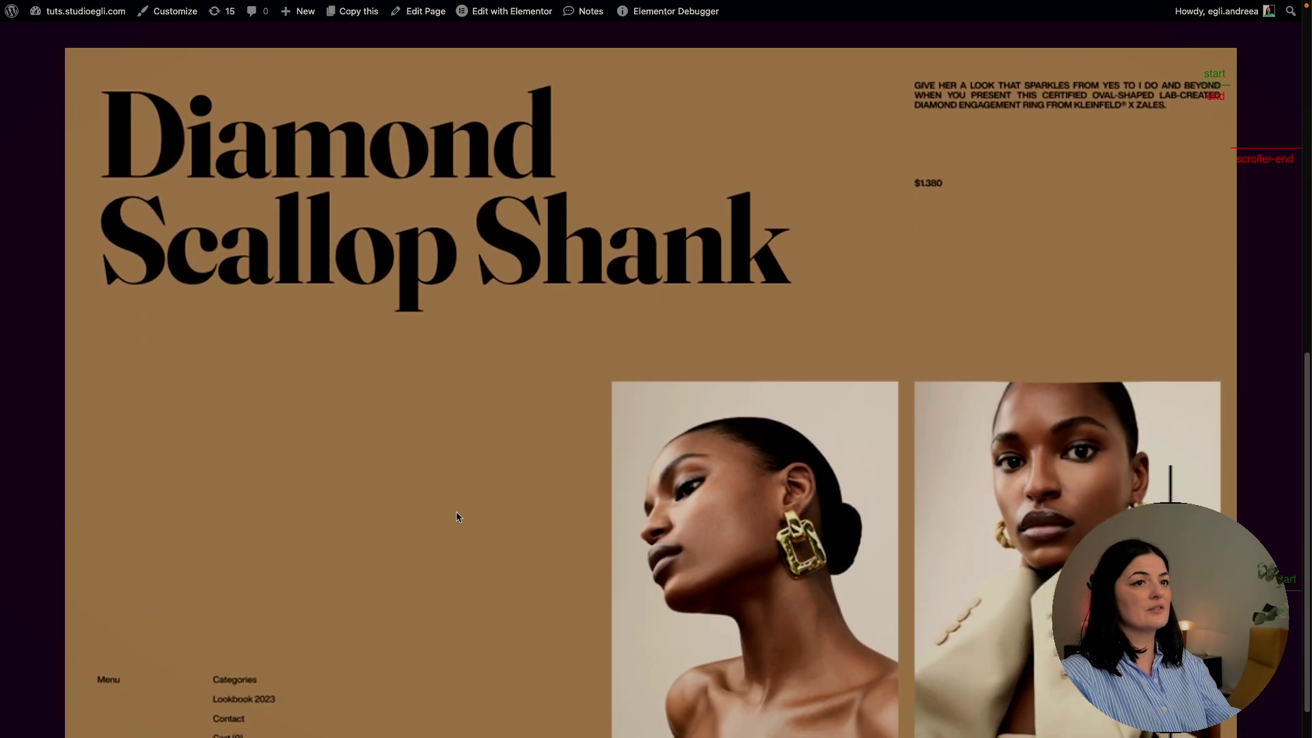
Set the end to top 30% and the start to top 70%, then test scrolling on the live page
{"action": "left_click", "coordinate": [45, 486]}
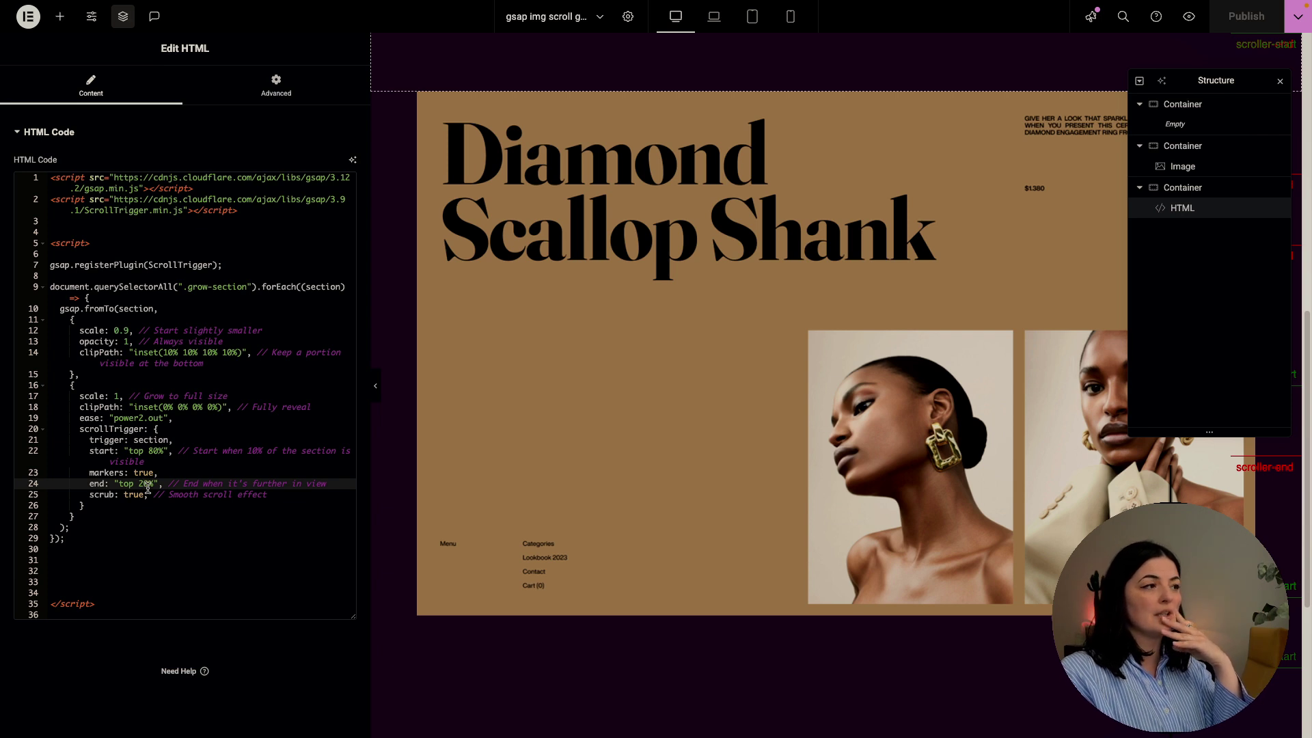
{"action": "key", "text": "BackSpace"}
{"action": "type", "text": "3"}
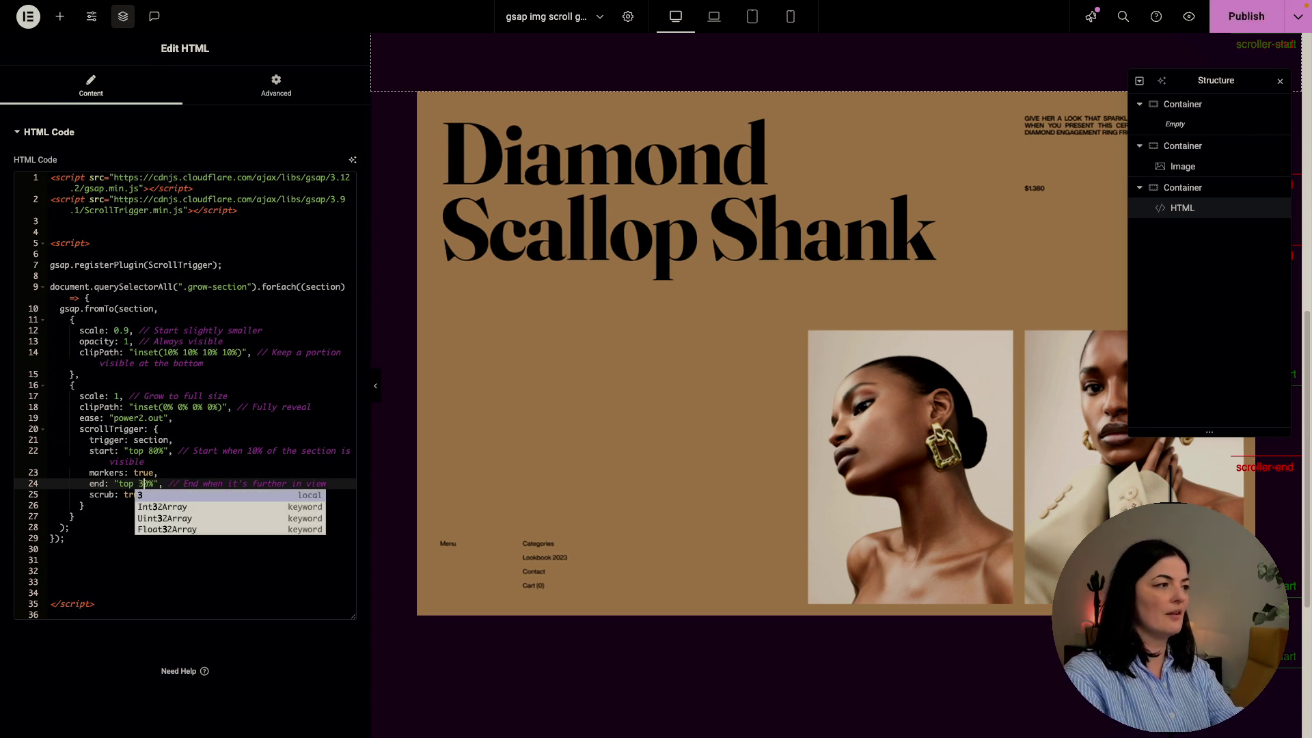
{"action": "left_click", "coordinate": [158, 452]}
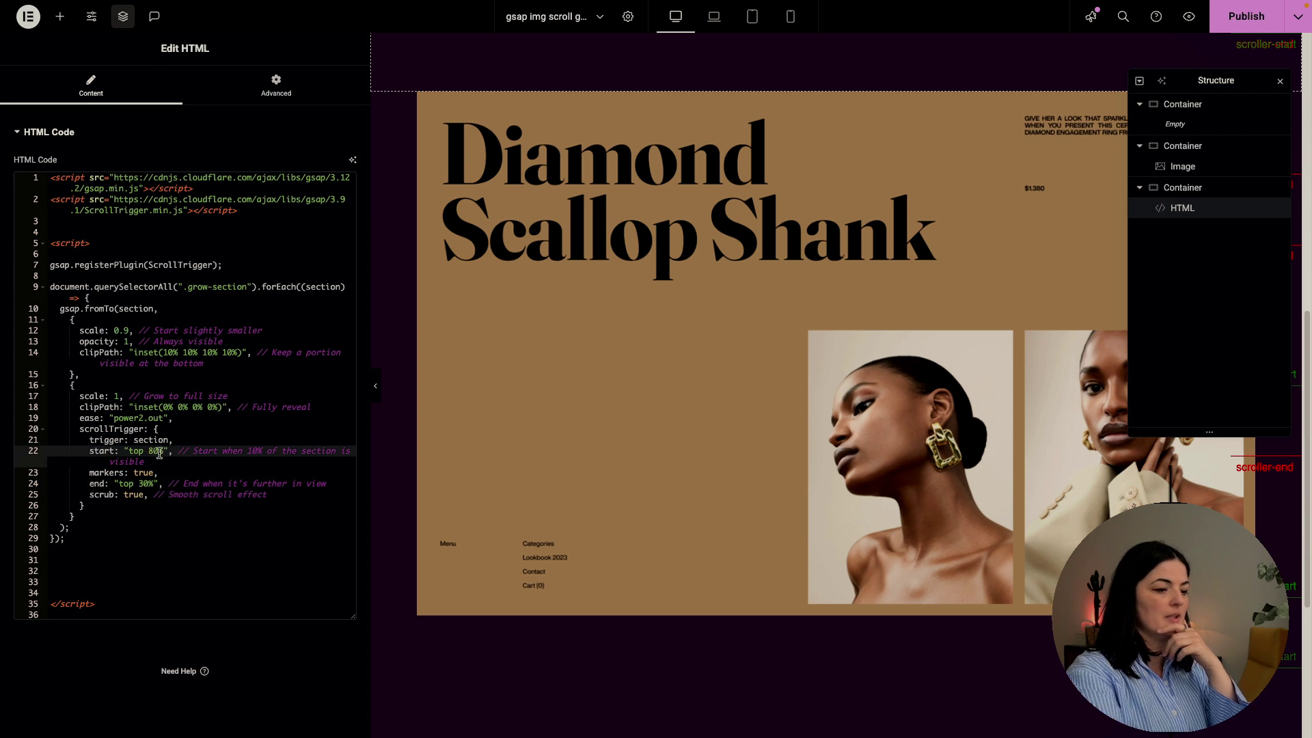
{"action": "key", "text": "BackSpace"}
{"action": "type", "text": "7"}
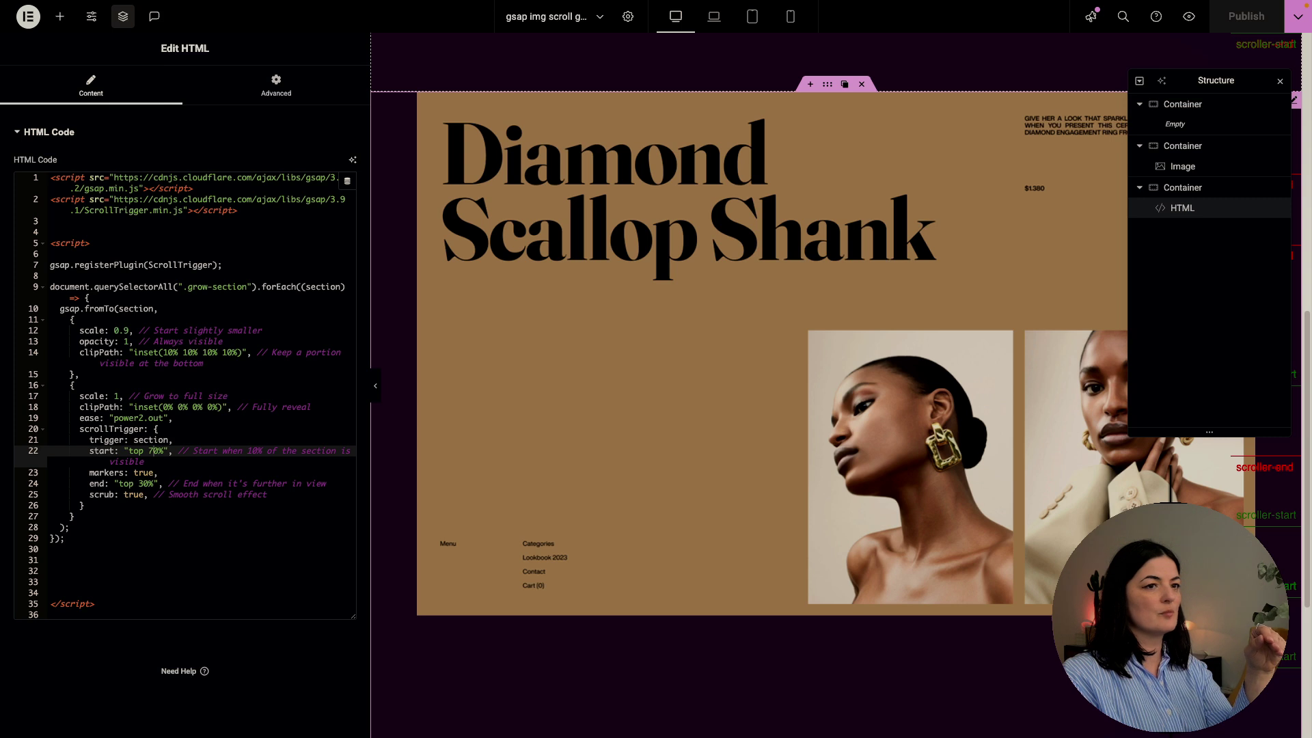
{"action": "mouse_move", "coordinate": [4, 505]}
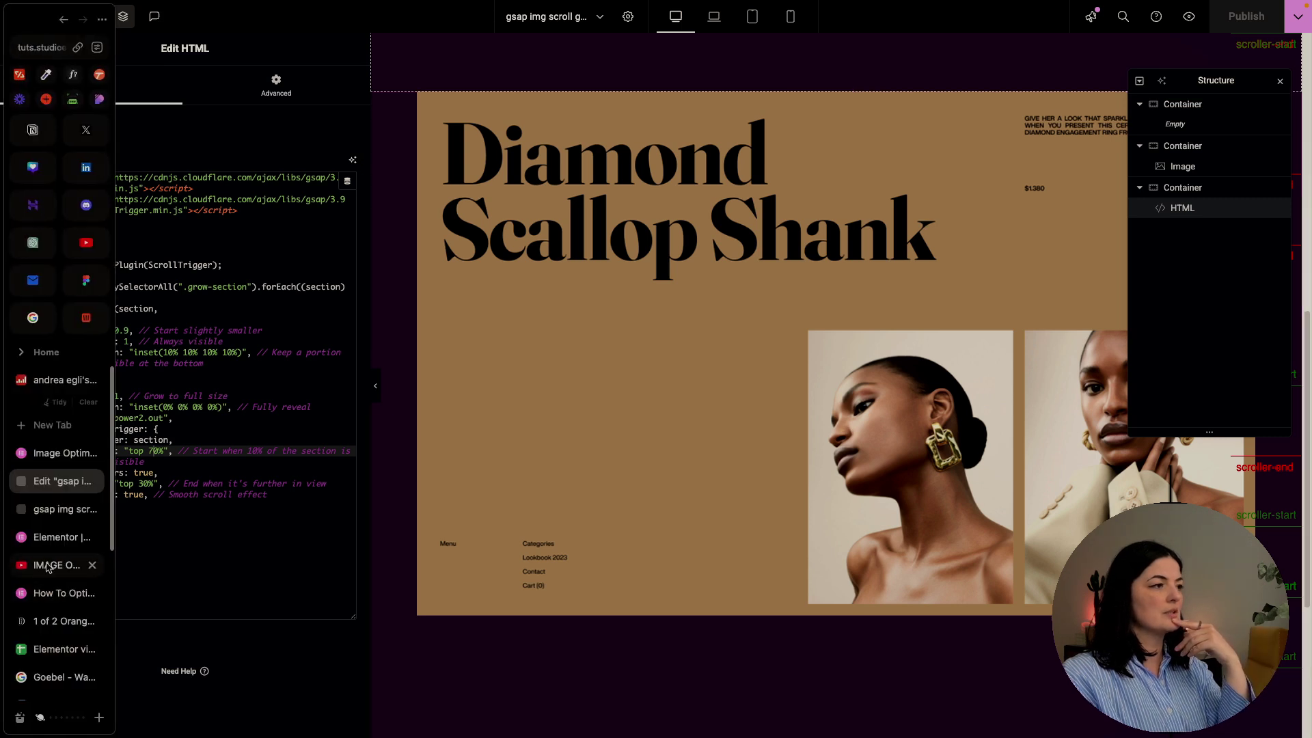
{"action": "left_click", "coordinate": [48, 508]}
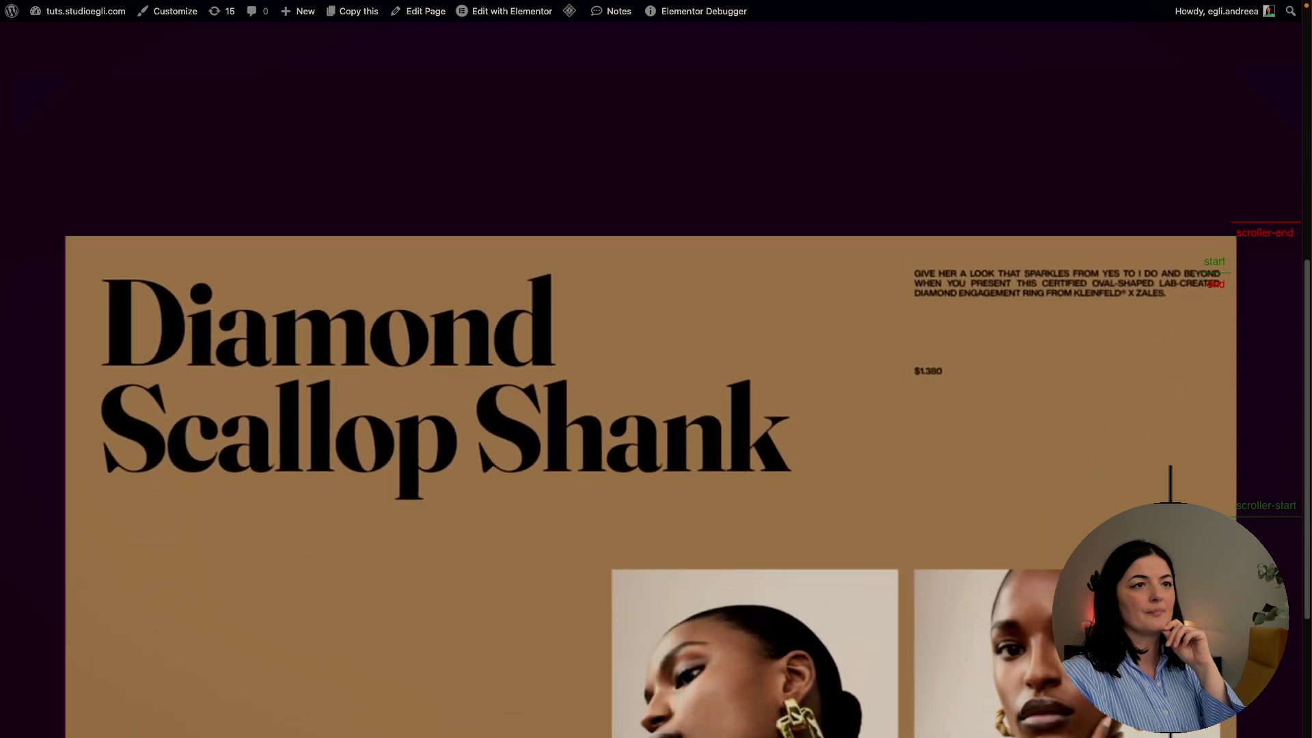
{"action": "scroll", "coordinate": [656, 410], "scroll_direction": "up", "scroll_amount": 6}
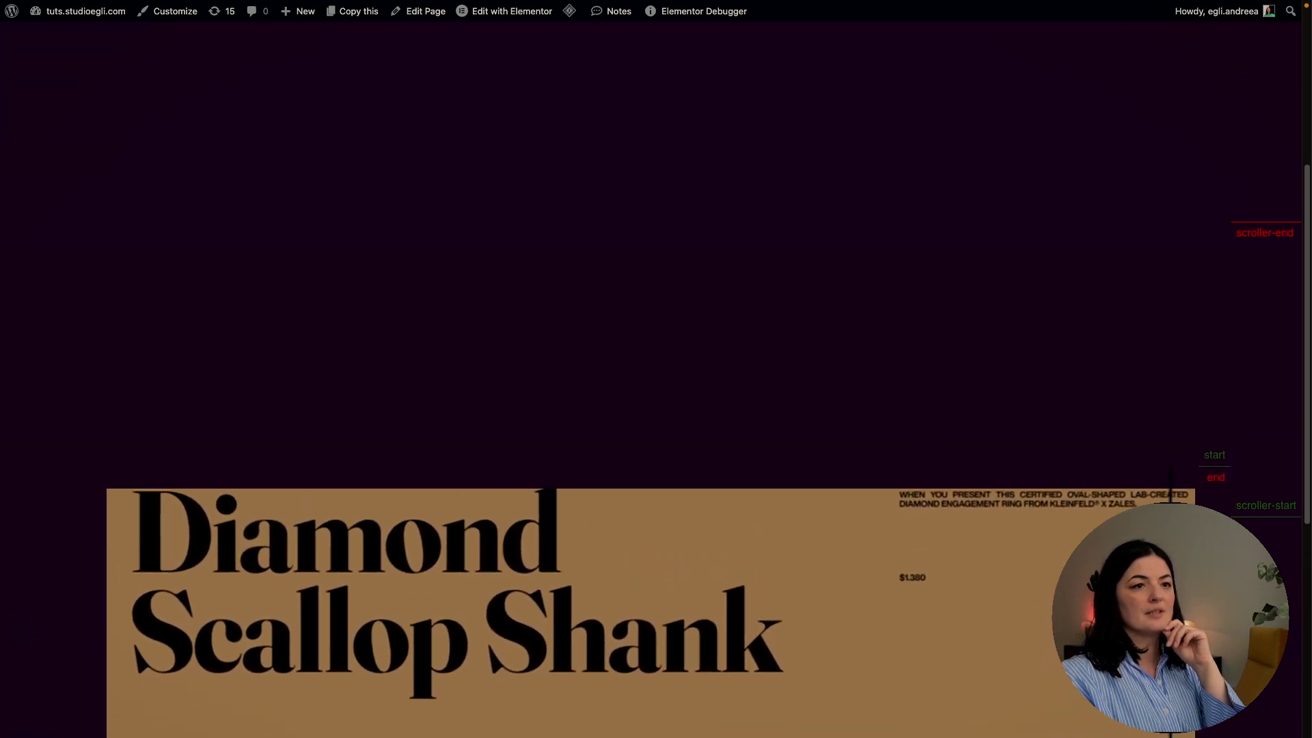
{"action": "scroll", "coordinate": [656, 410], "scroll_direction": "down", "scroll_amount": 6}
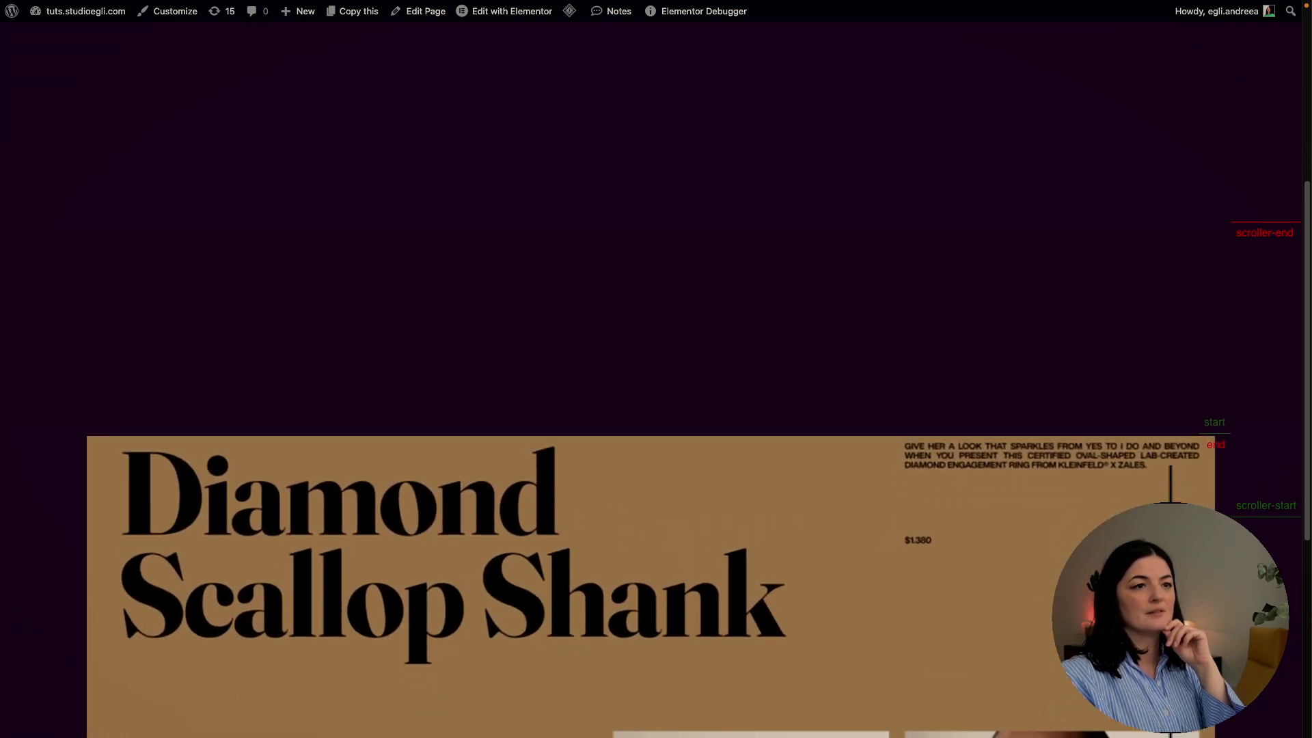
{"action": "scroll", "coordinate": [656, 410], "scroll_direction": "up", "scroll_amount": 6}
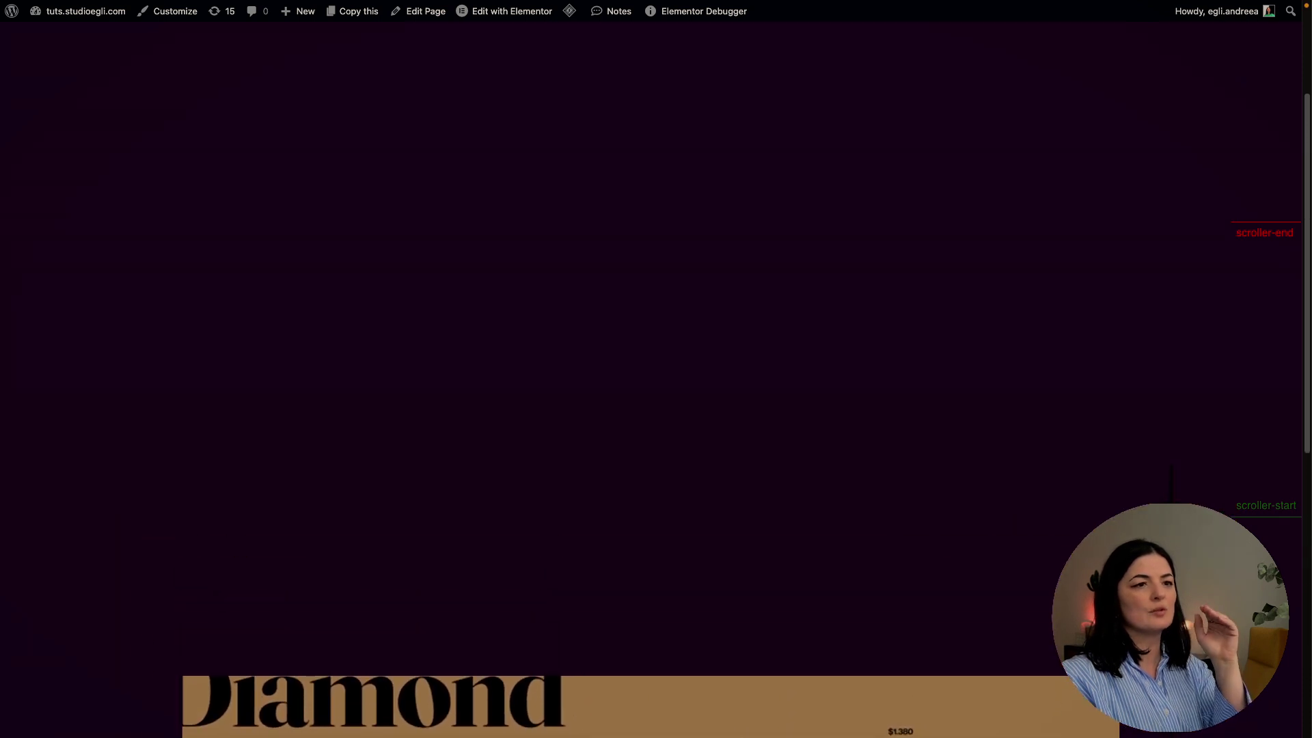
{"action": "scroll", "coordinate": [655, 410], "scroll_direction": "down", "scroll_amount": 2}
{"action": "scroll", "coordinate": [381, 473], "scroll_direction": "down", "scroll_amount": 6}
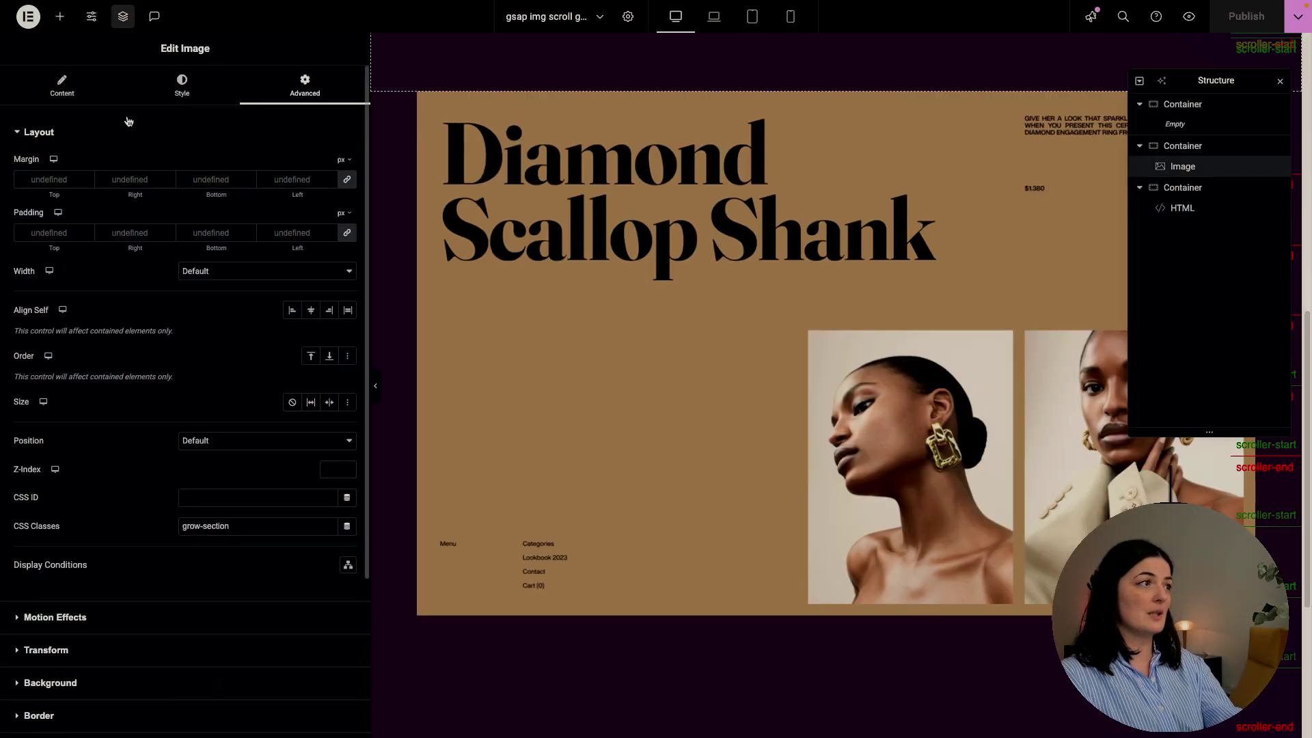
Set the cover image's width and max width to 100% and save
{"action": "left_click", "coordinate": [60, 89]}
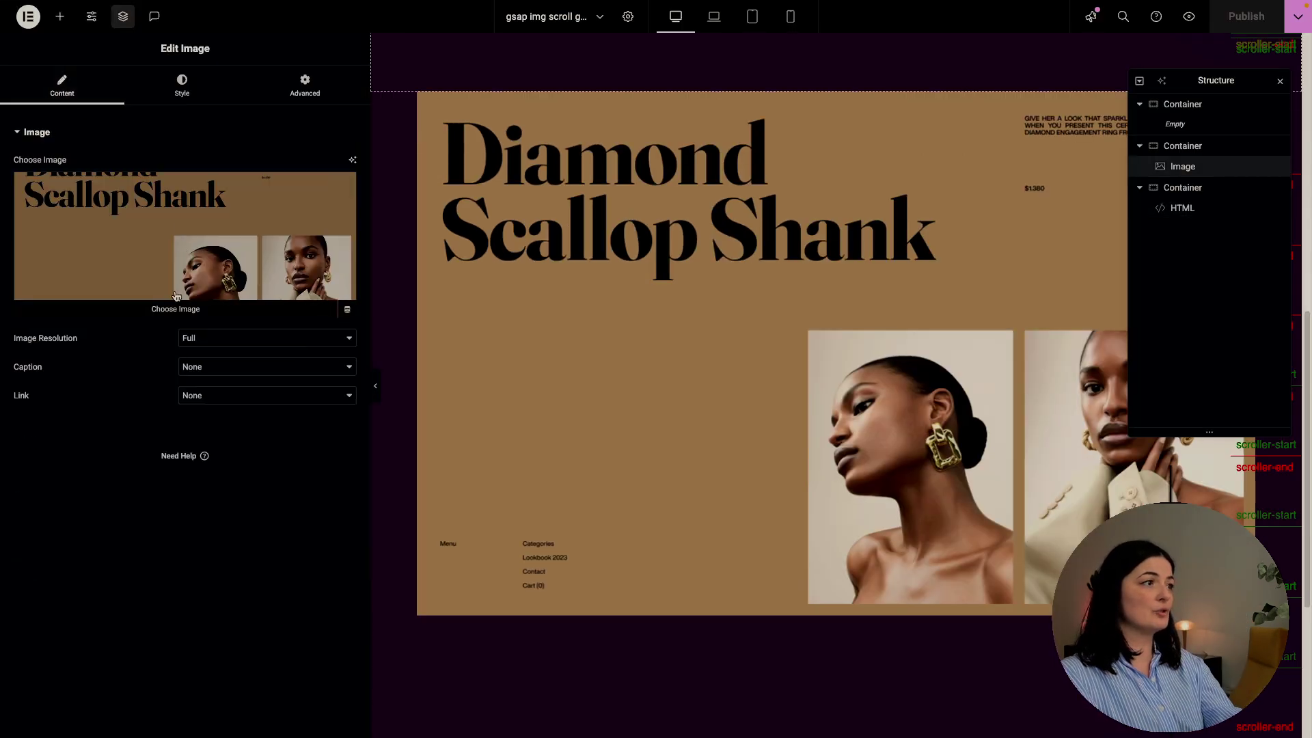
{"action": "left_click", "coordinate": [179, 87]}
{"action": "left_click_drag", "start_coordinate": [248, 212], "coordinate": [293, 253]}
{"action": "mouse_move", "coordinate": [7, 492]}
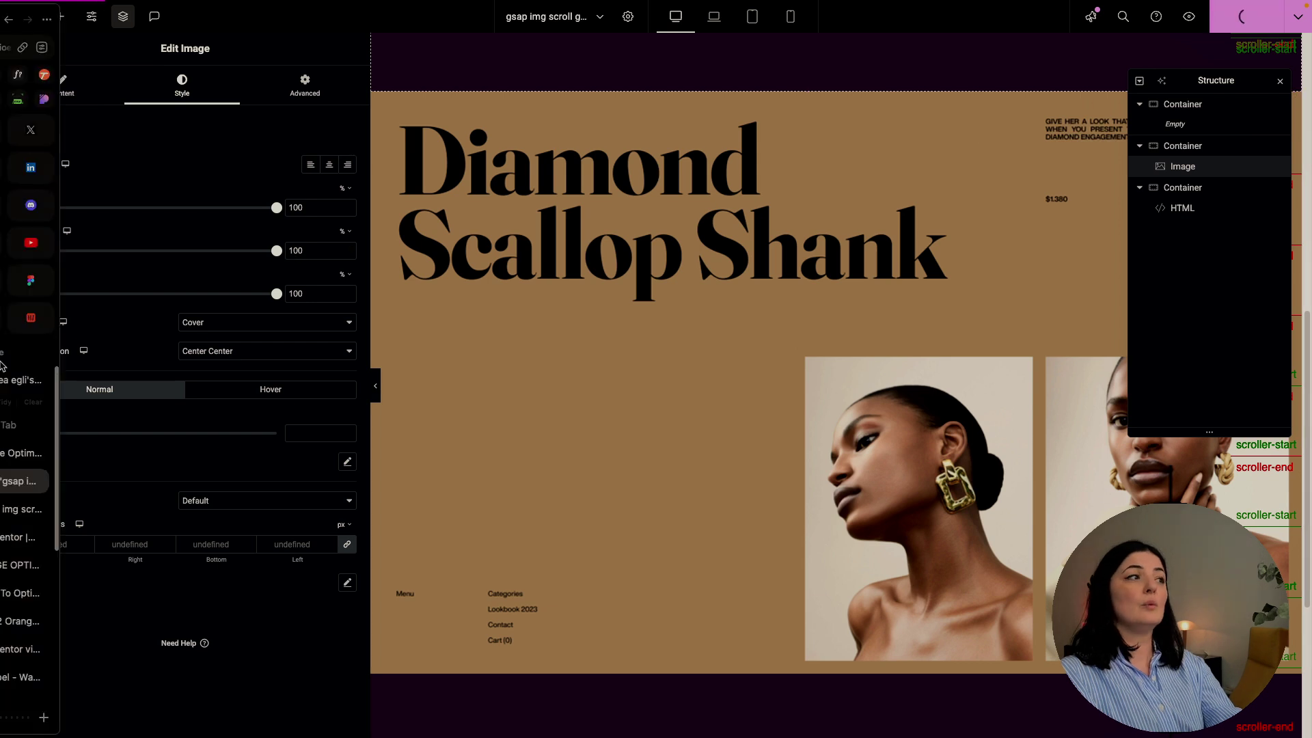
{"action": "key", "text": "ctrl+s"}
Scroll the live page to watch the full-width cover grow
{"action": "left_click", "coordinate": [51, 507]}
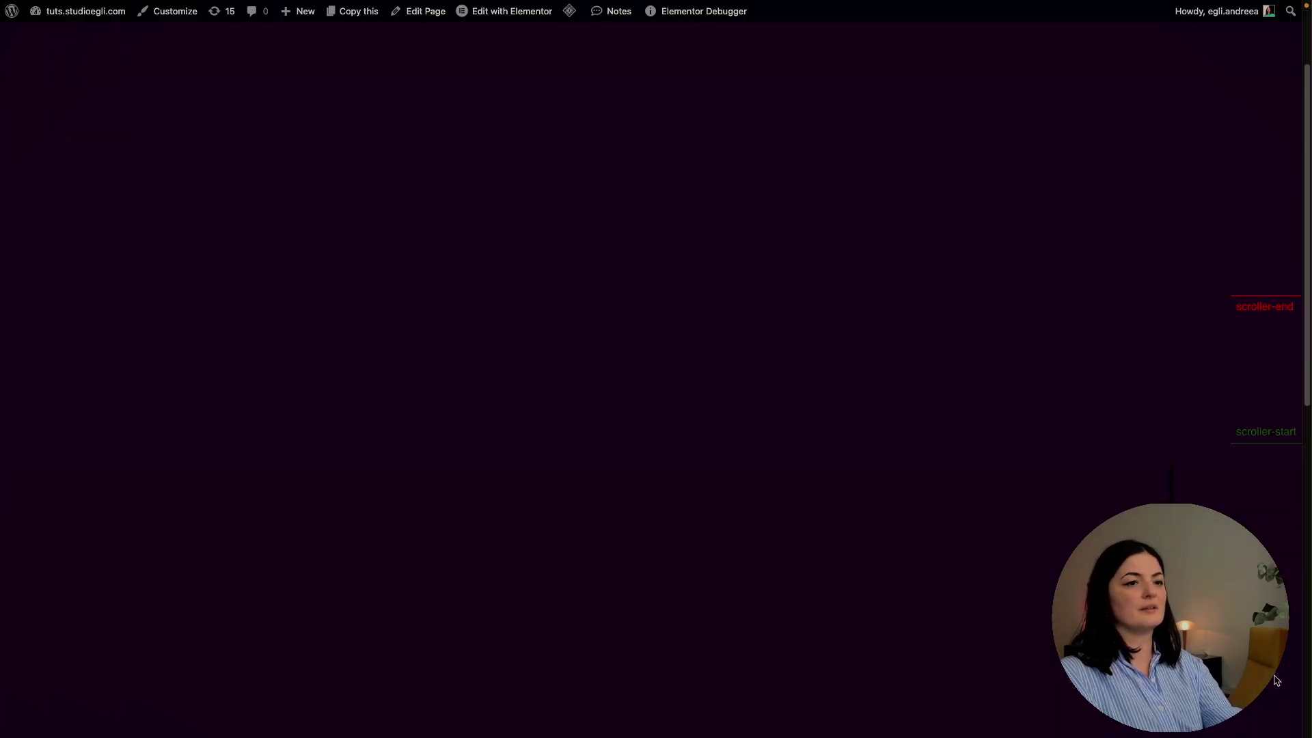
{"action": "scroll", "coordinate": [1276, 680], "scroll_direction": "down", "scroll_amount": 5}
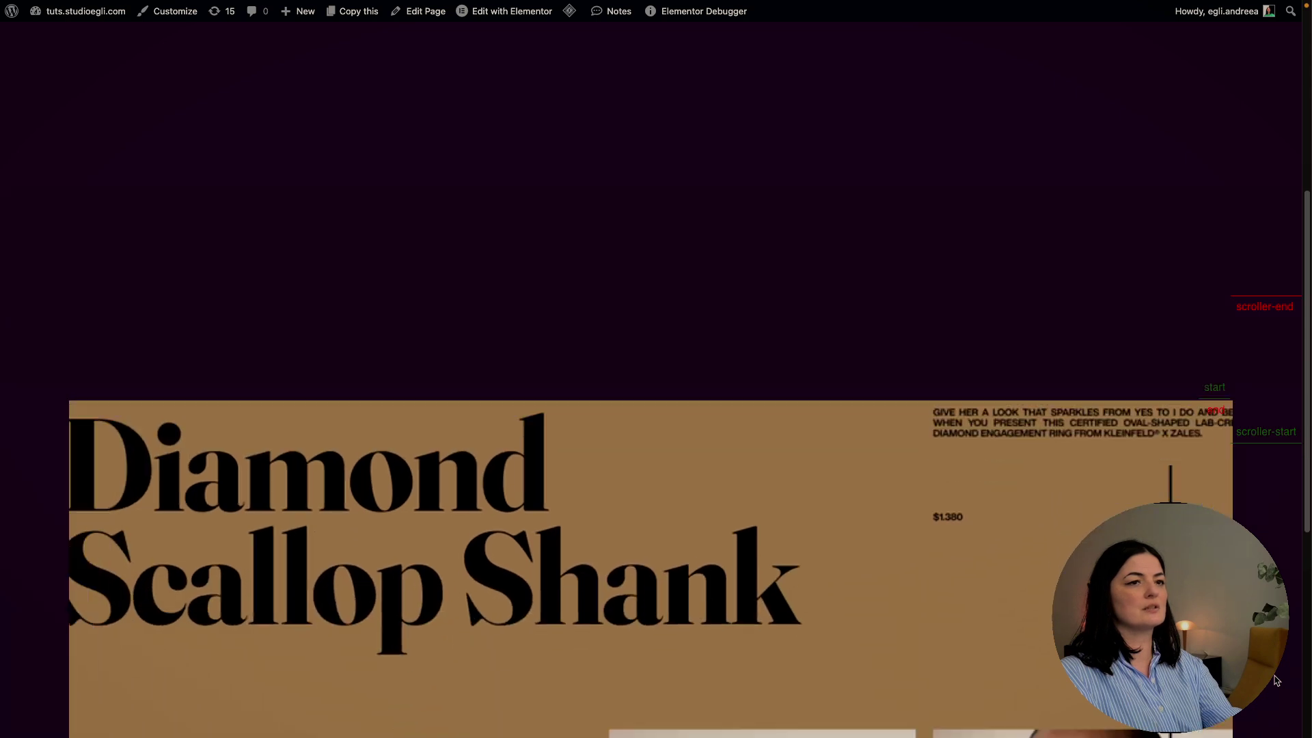
{"action": "scroll", "coordinate": [1276, 680], "scroll_direction": "down", "scroll_amount": 5}
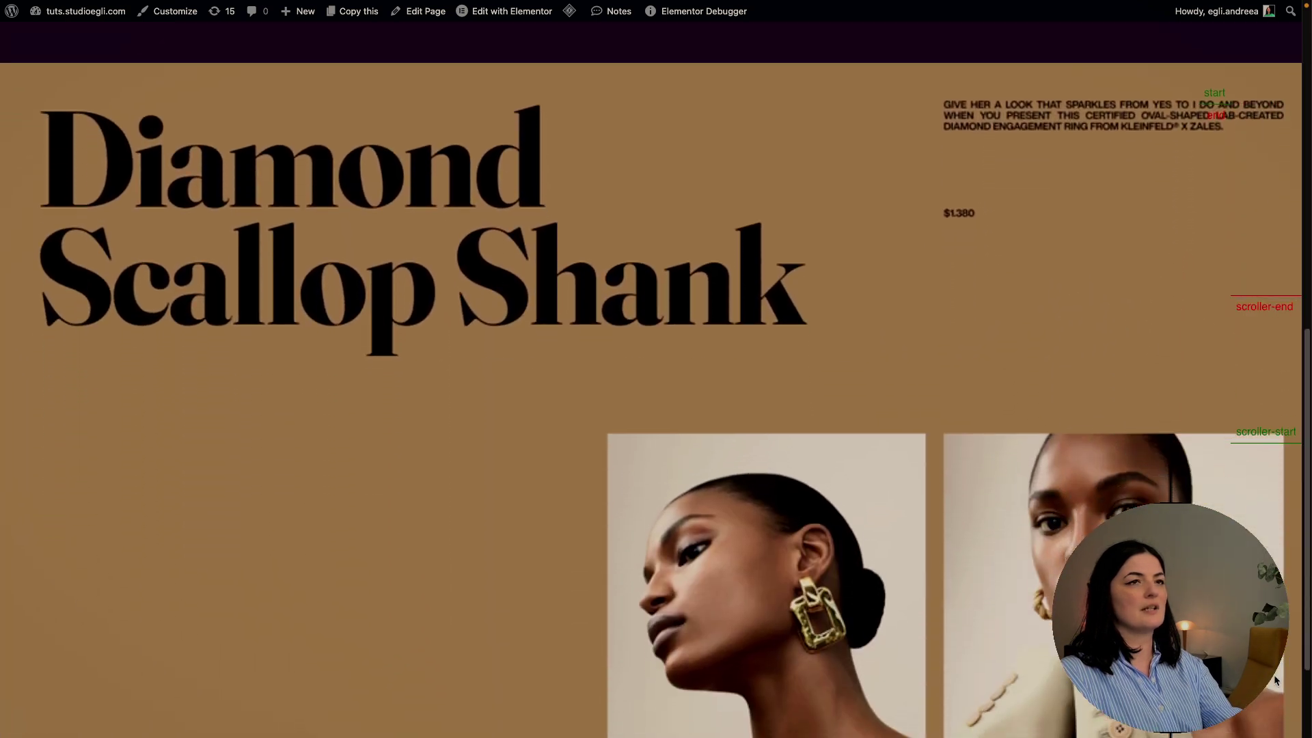
{"action": "scroll", "coordinate": [1276, 680], "scroll_direction": "up", "scroll_amount": 8}
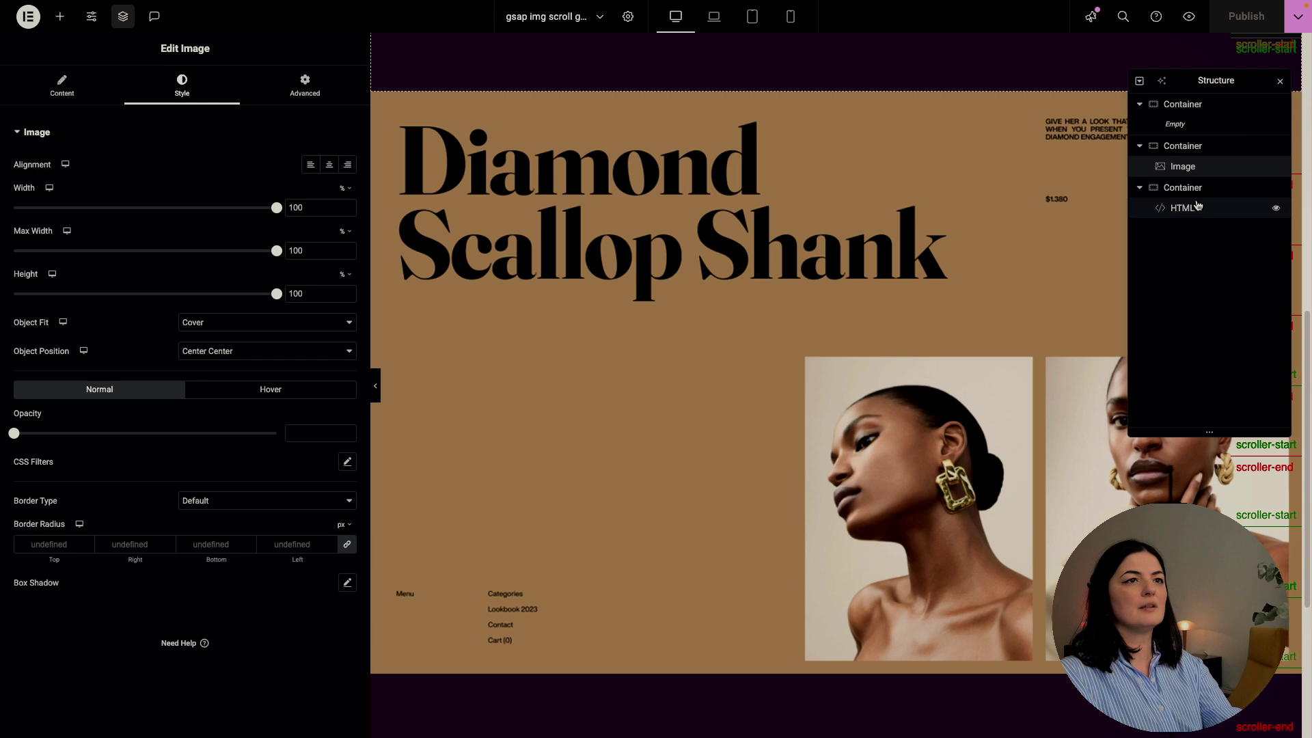
Change the starting scale in the HTML widget's GSAP code from 0.9 to 0.8
{"action": "left_click", "coordinate": [1182, 207]}
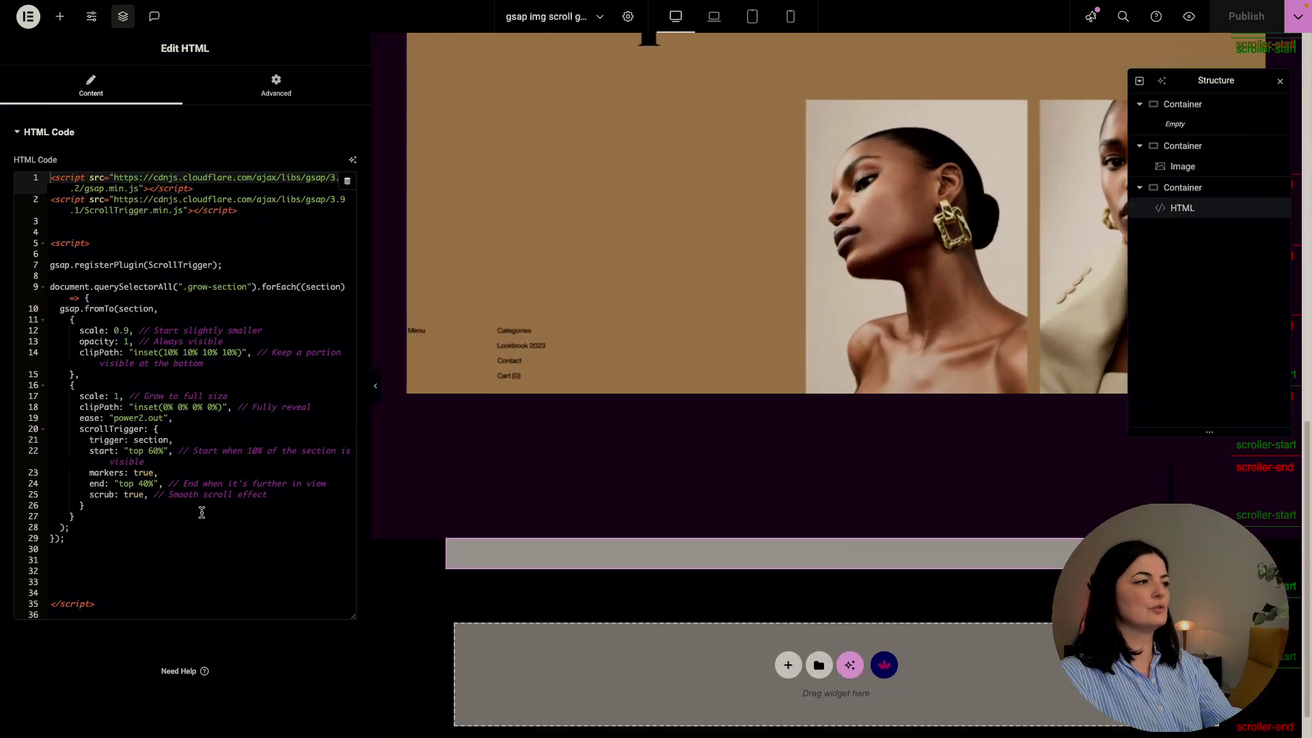
{"action": "left_click", "coordinate": [187, 520]}
{"action": "left_click", "coordinate": [96, 331]}
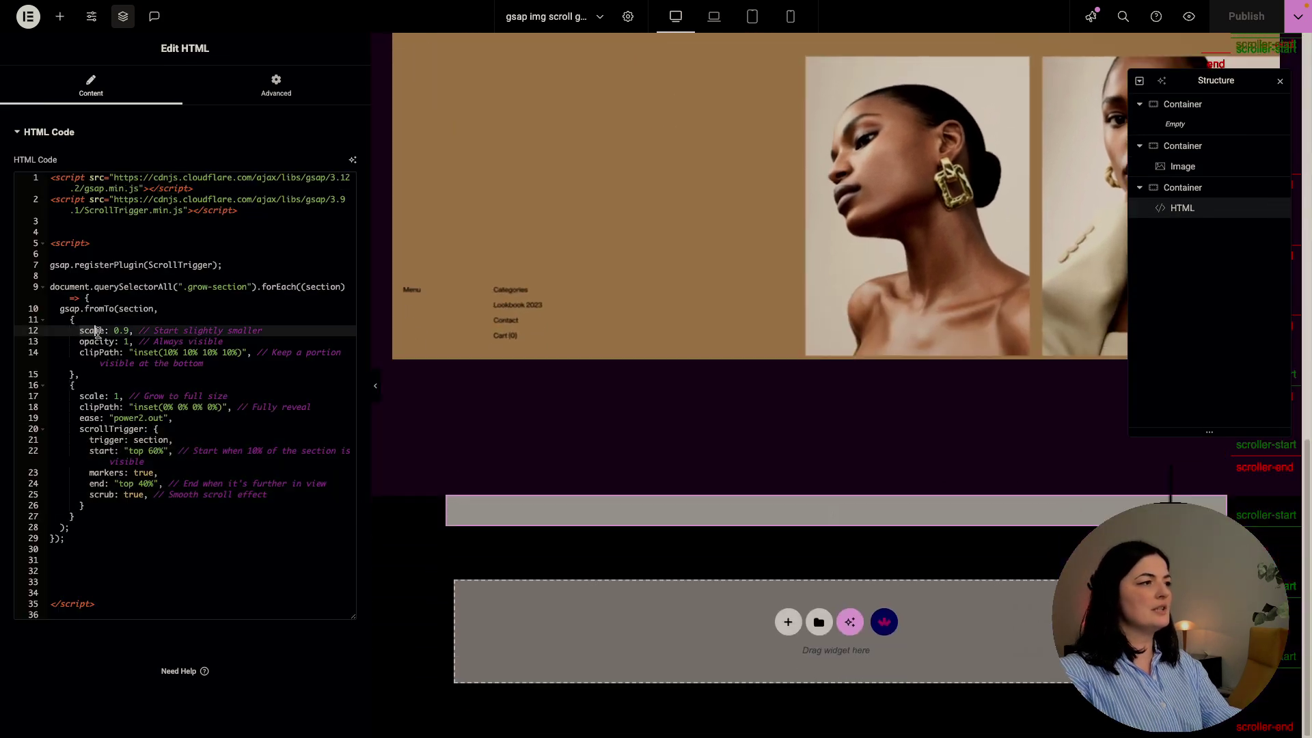
{"action": "left_click", "coordinate": [76, 397]}
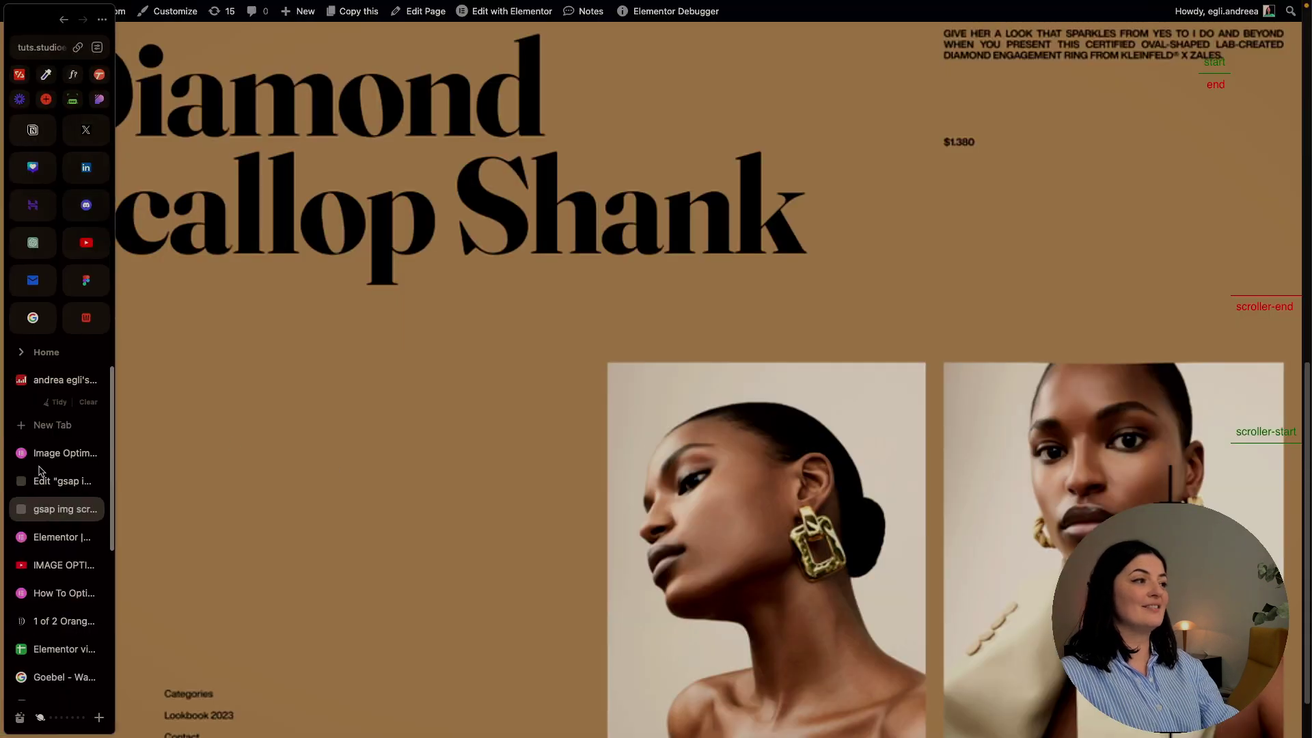
{"action": "left_click", "coordinate": [57, 480]}
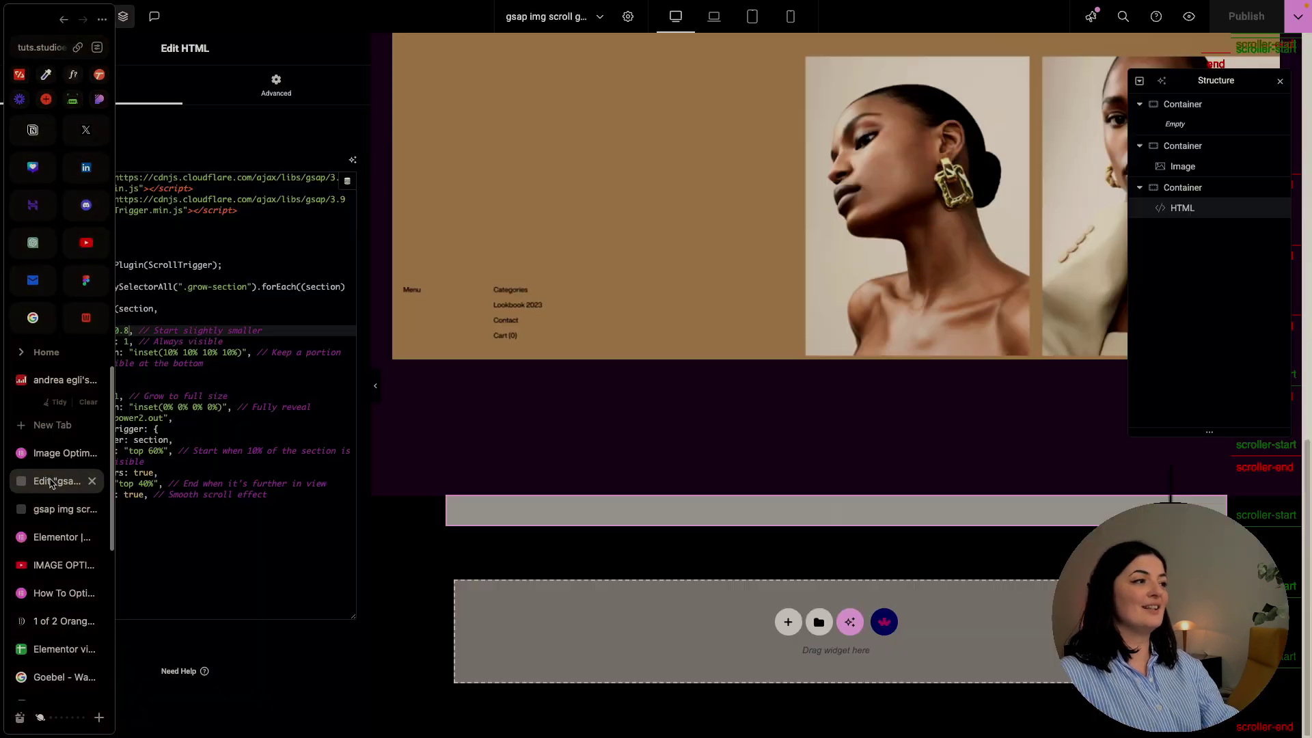
{"action": "left_click", "coordinate": [196, 383]}
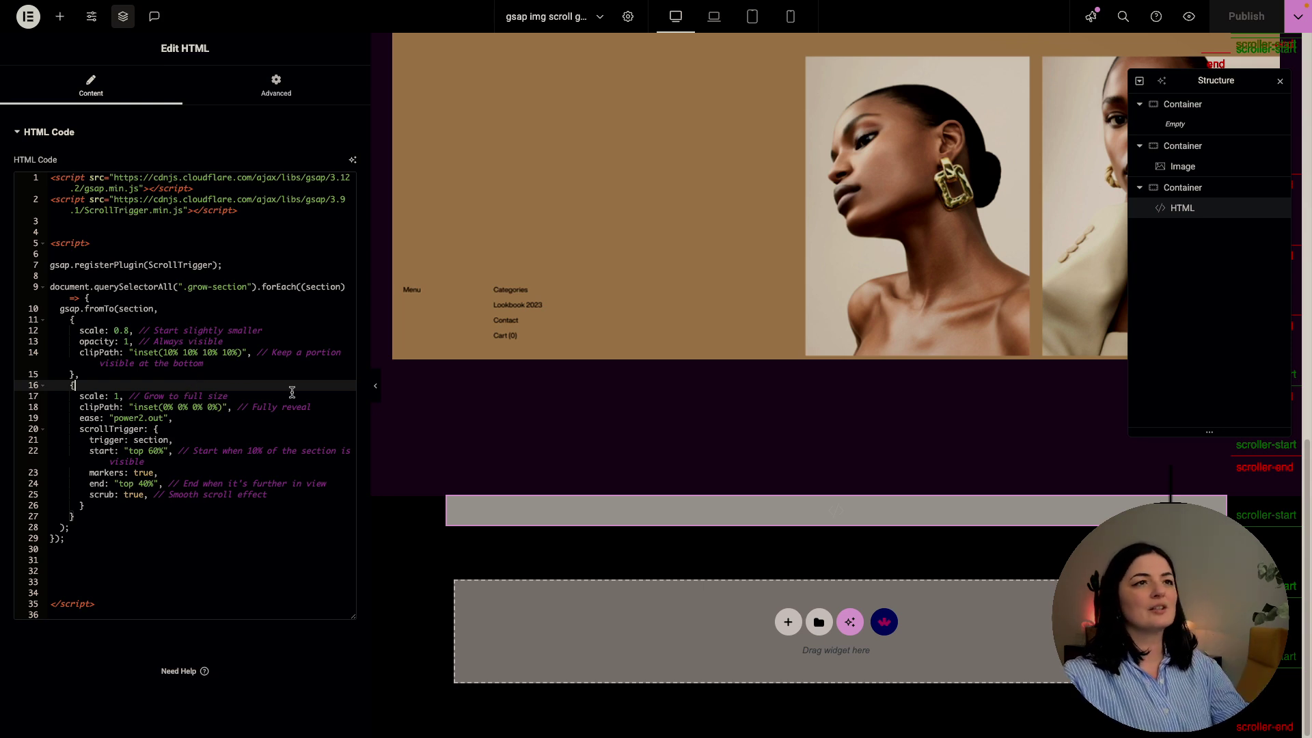
Scroll the live page to check the cover now starting at 80% scale
{"action": "key", "text": "ctrl+Tab"}
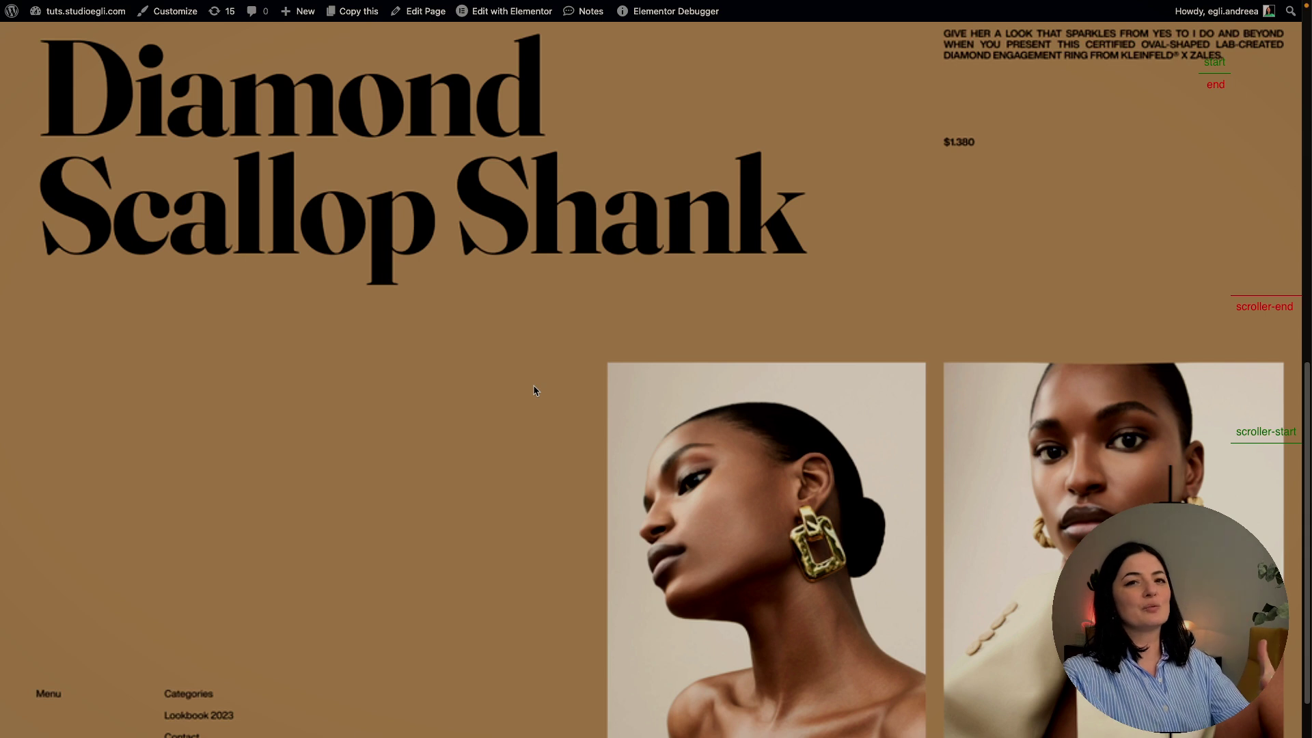
{"action": "scroll", "coordinate": [534, 387], "scroll_direction": "up", "scroll_amount": 6}
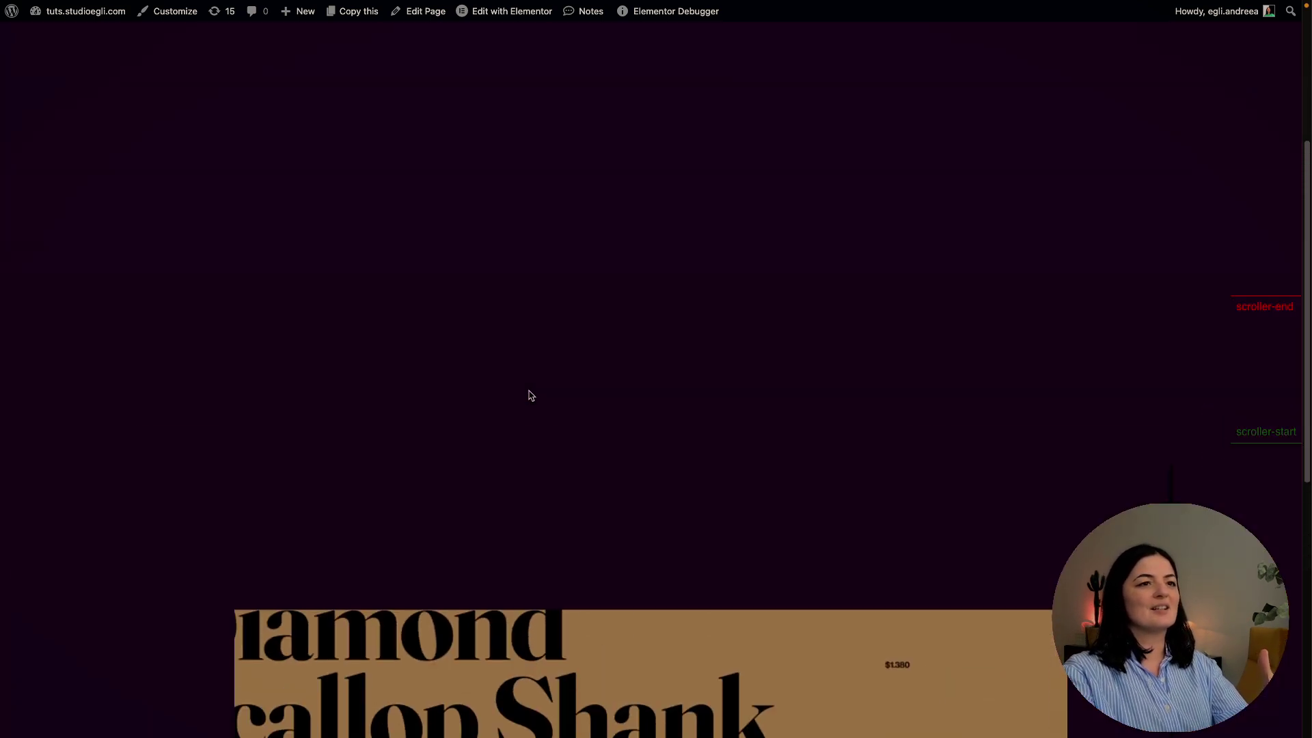
{"action": "scroll", "coordinate": [530, 395], "scroll_direction": "down", "scroll_amount": 7}
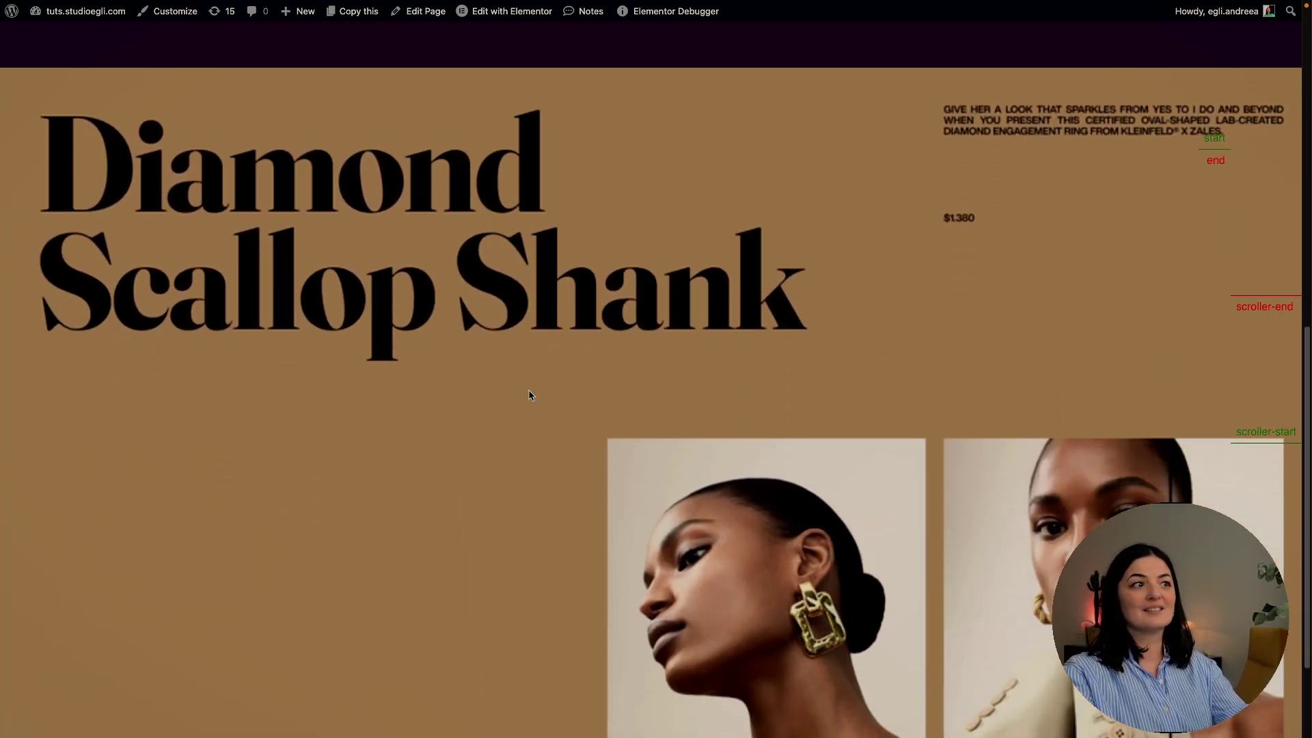
{"action": "scroll", "coordinate": [529, 395], "scroll_direction": "down", "scroll_amount": 1}
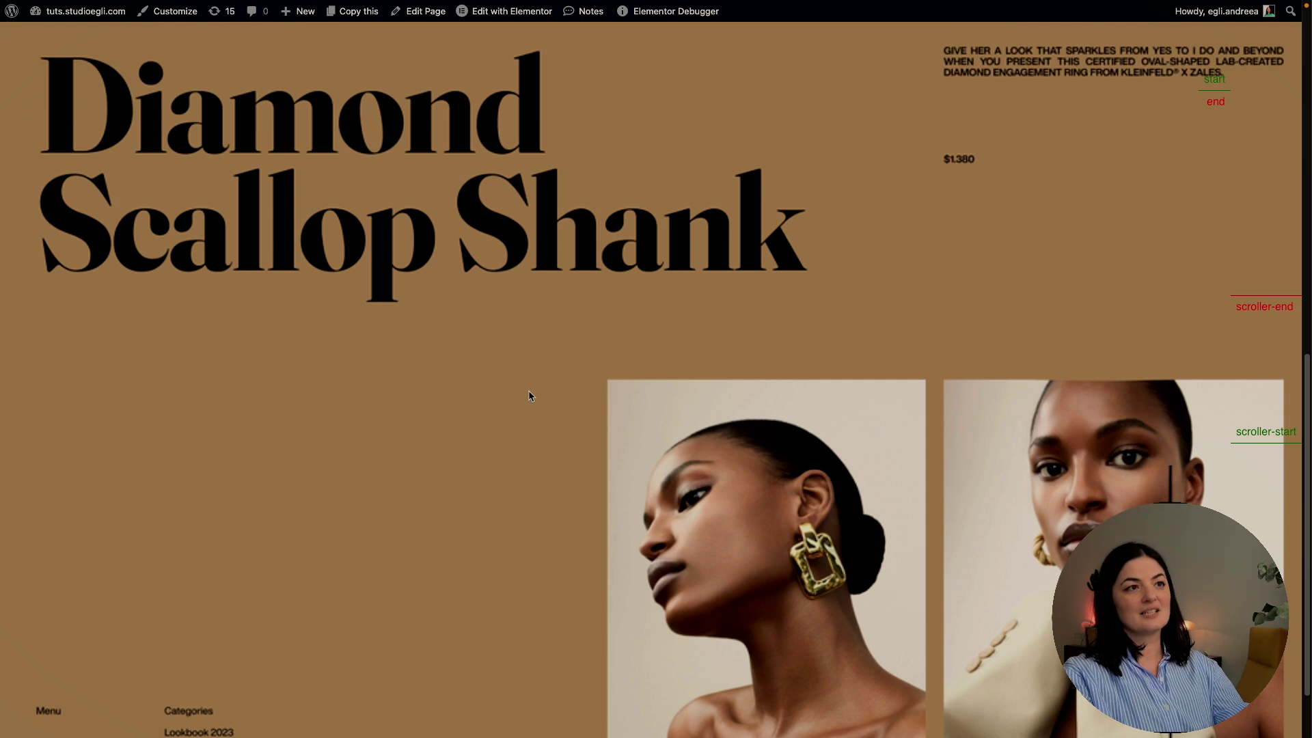
{"action": "left_click", "coordinate": [47, 482]}
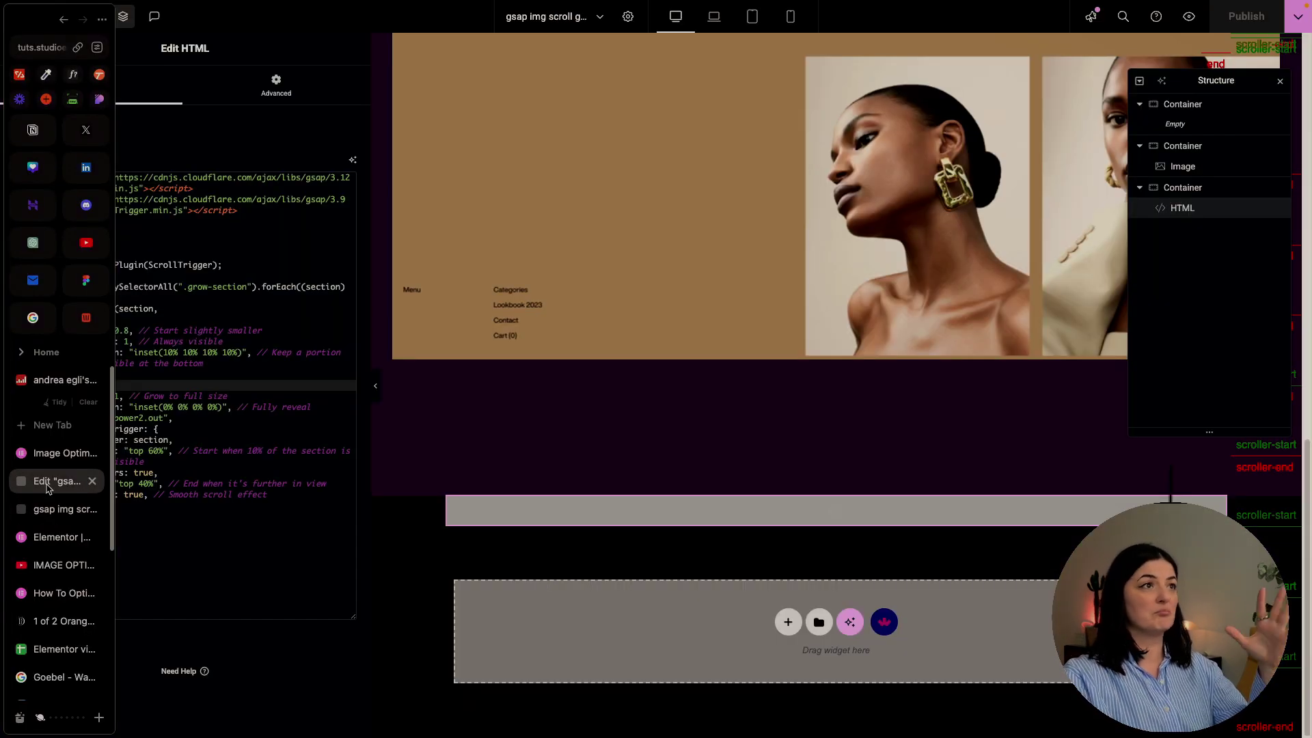
Exit Elementor to WordPress and open the Media > Image Optimizer statistics page
{"action": "left_click", "coordinate": [28, 16]}
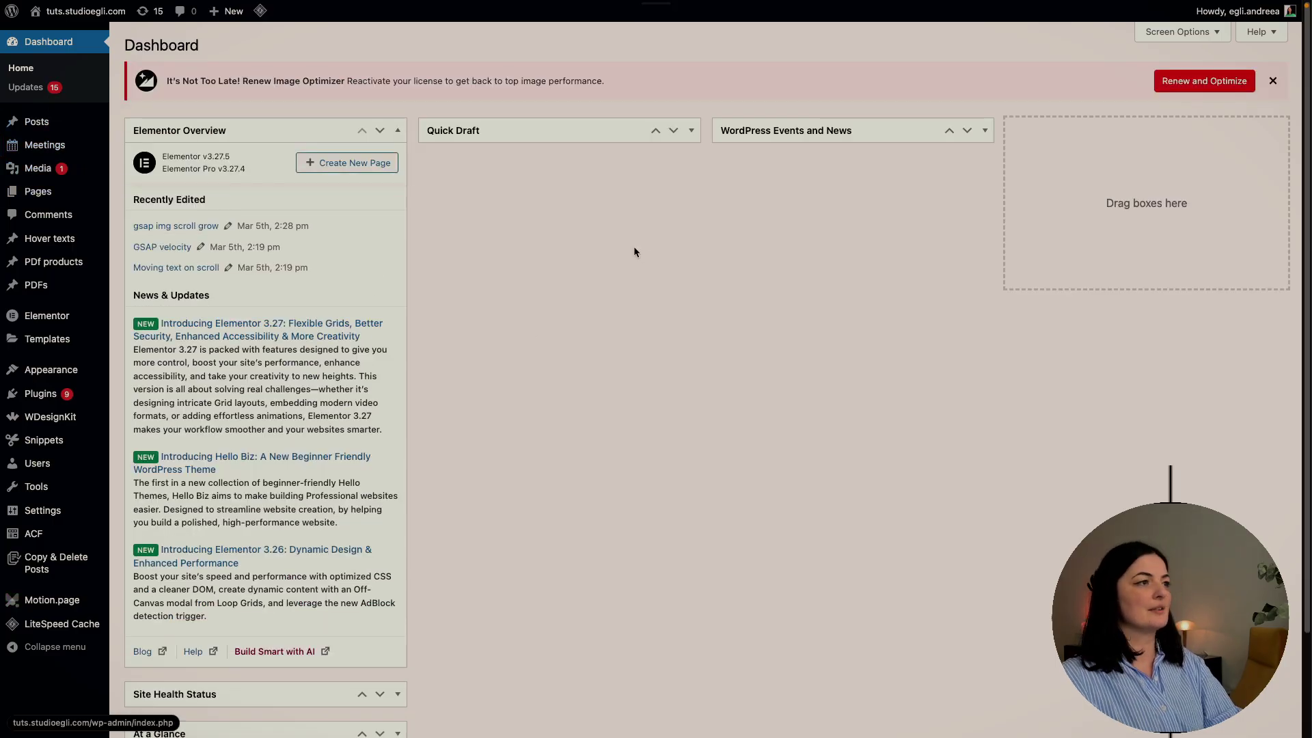
{"action": "mouse_move", "coordinate": [54, 170]}
{"action": "mouse_move", "coordinate": [43, 193]}
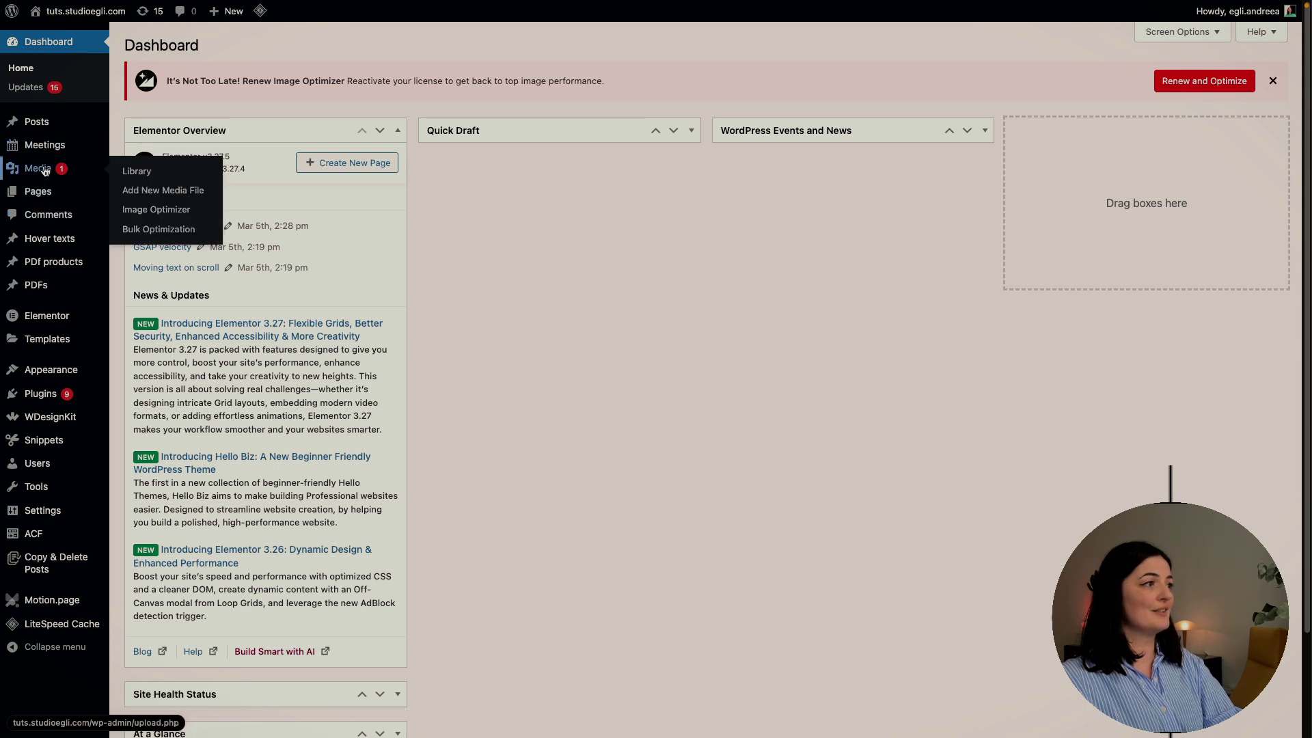
{"action": "left_click", "coordinate": [130, 211]}
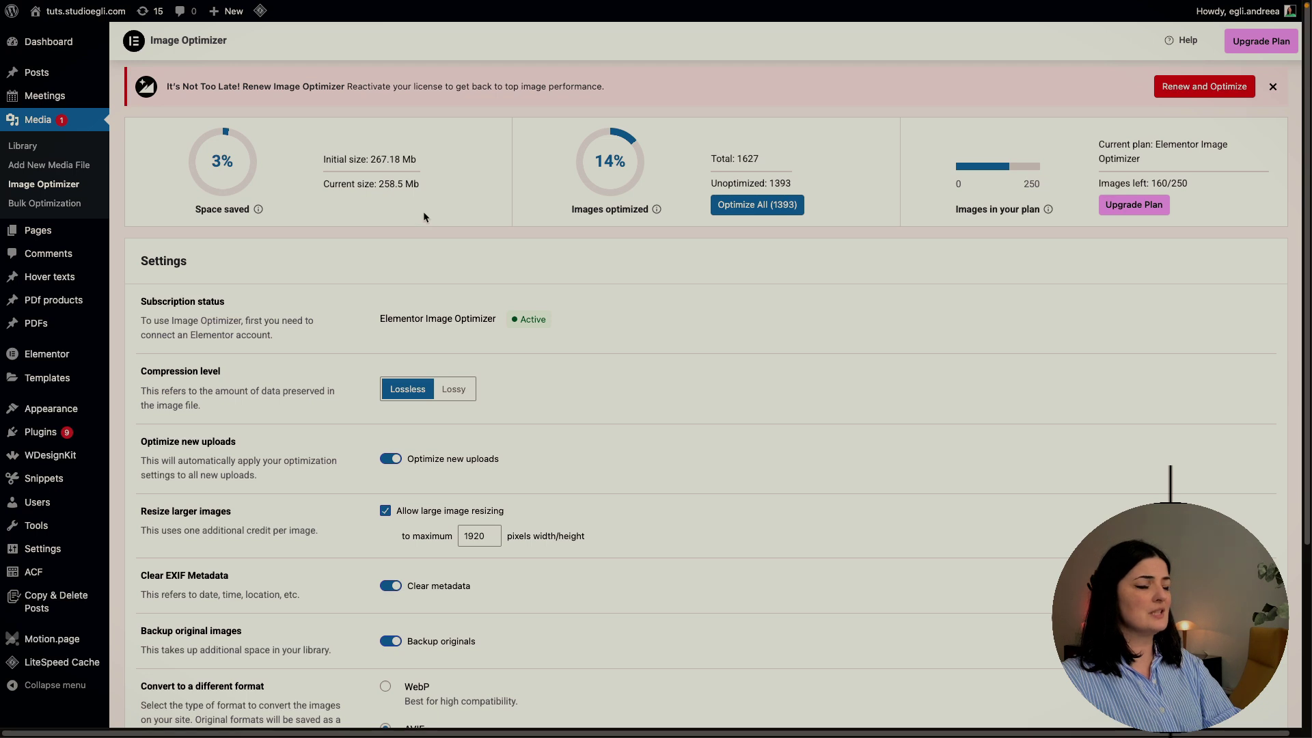
Open the Media Library and load two more batches of media items
{"action": "left_click", "coordinate": [26, 147]}
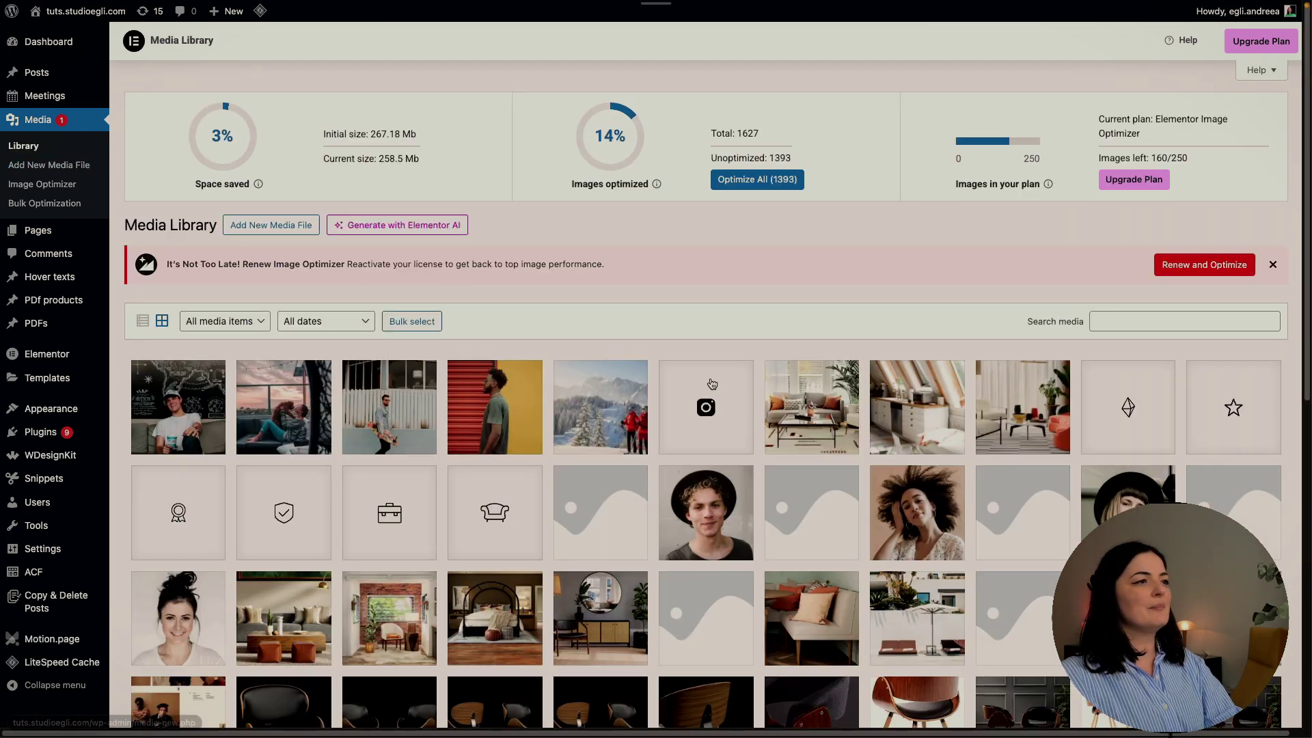
{"action": "scroll", "coordinate": [711, 384], "scroll_direction": "down", "scroll_amount": 10}
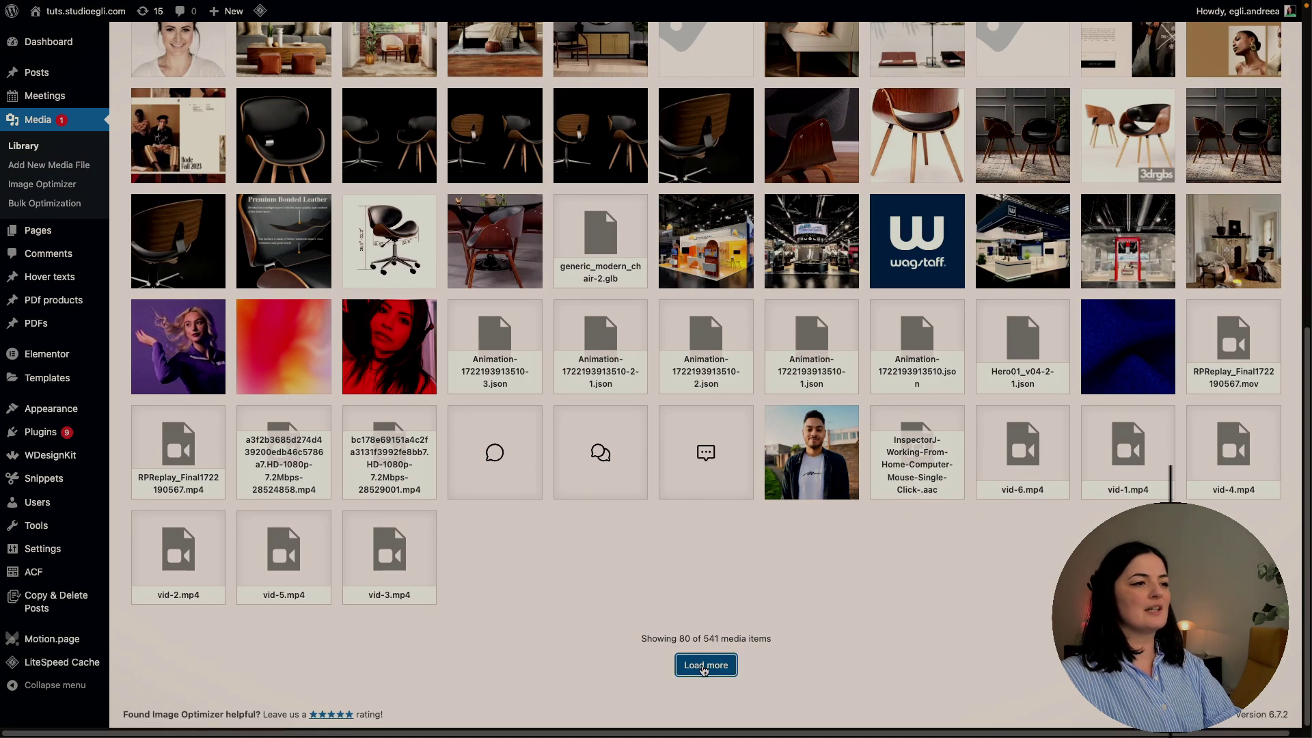
{"action": "left_click", "coordinate": [703, 670]}
{"action": "scroll", "coordinate": [683, 670], "scroll_direction": "down", "scroll_amount": 10}
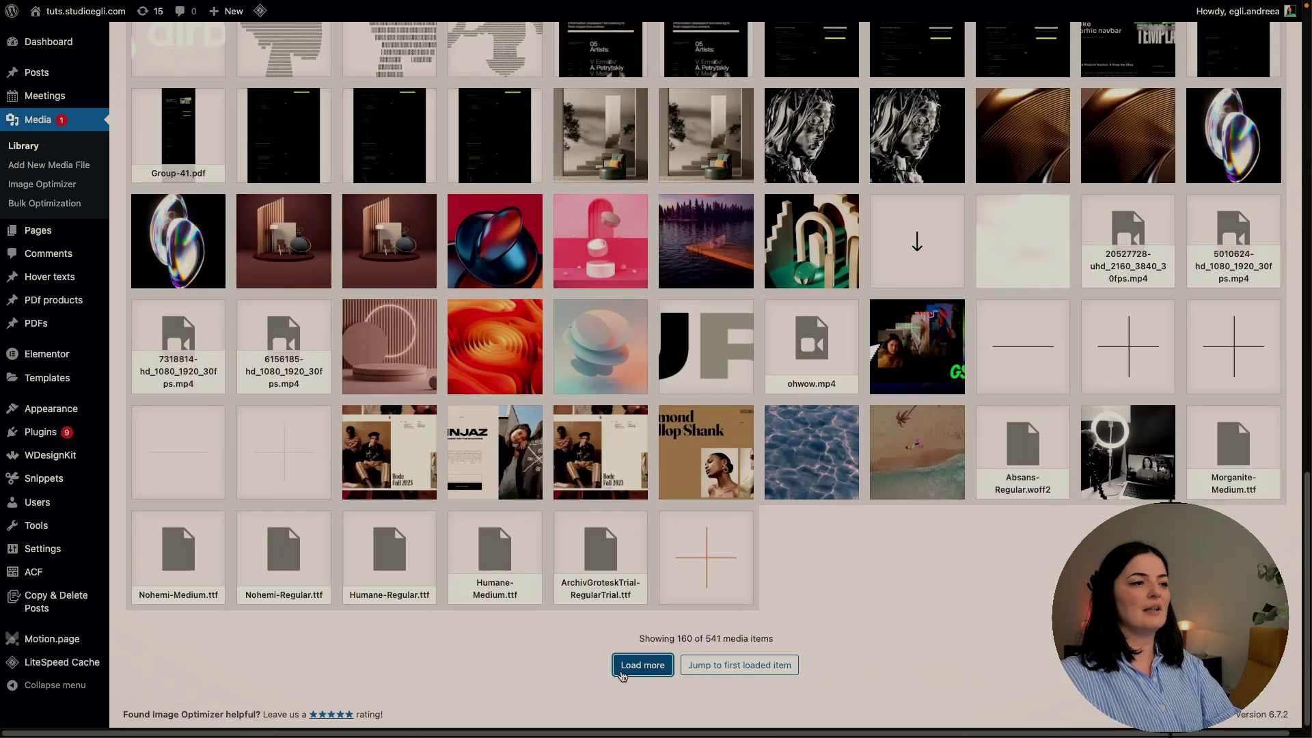
{"action": "left_click", "coordinate": [623, 675]}
{"action": "scroll", "coordinate": [846, 605], "scroll_direction": "down", "scroll_amount": 3}
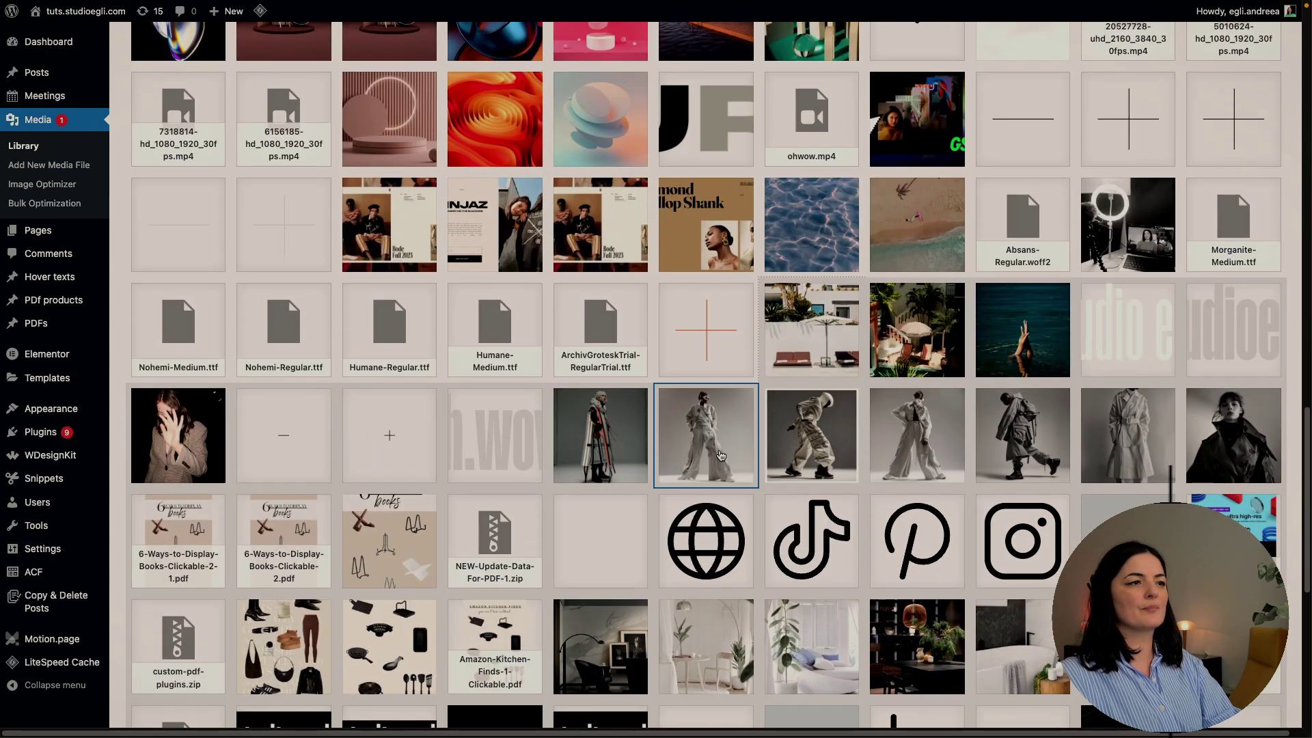
Confirm the wide-trousers and long-coat photos are Optimized, saving 44% and 42%
{"action": "left_click", "coordinate": [720, 456]}
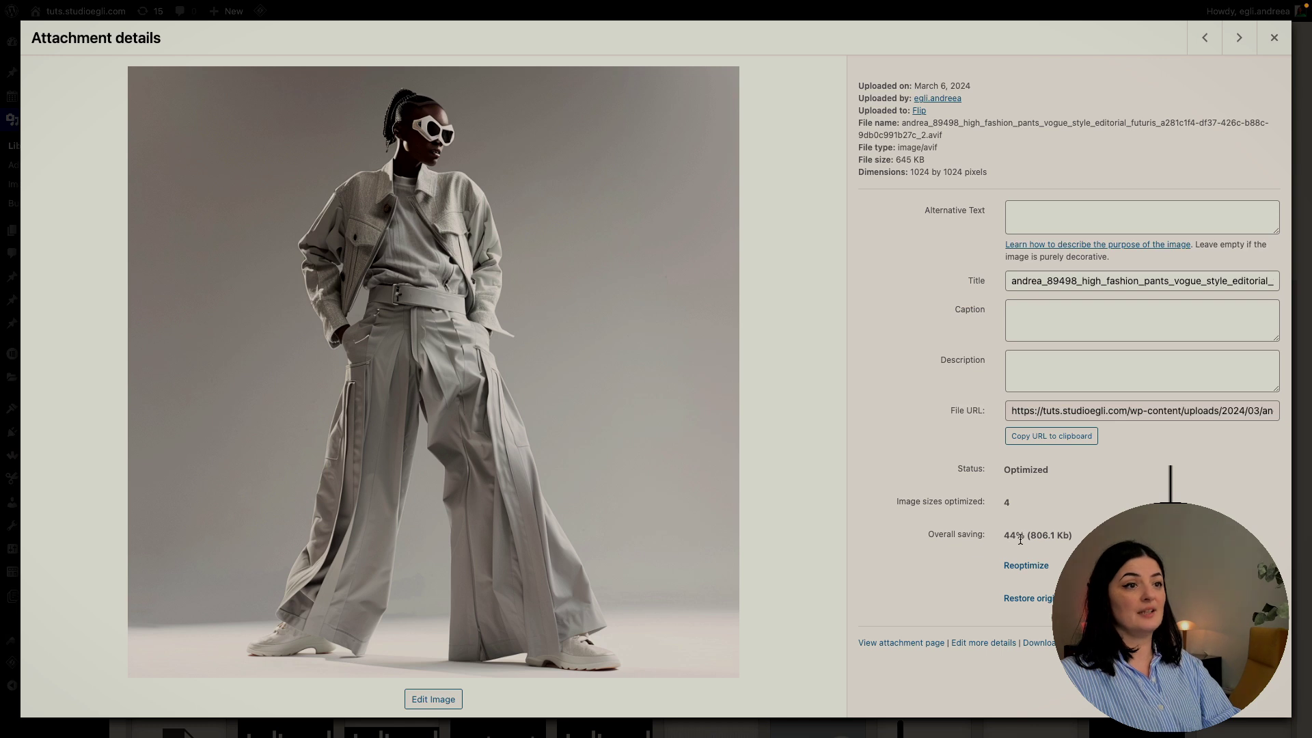
{"action": "left_click_drag", "start_coordinate": [896, 160], "coordinate": [916, 161]}
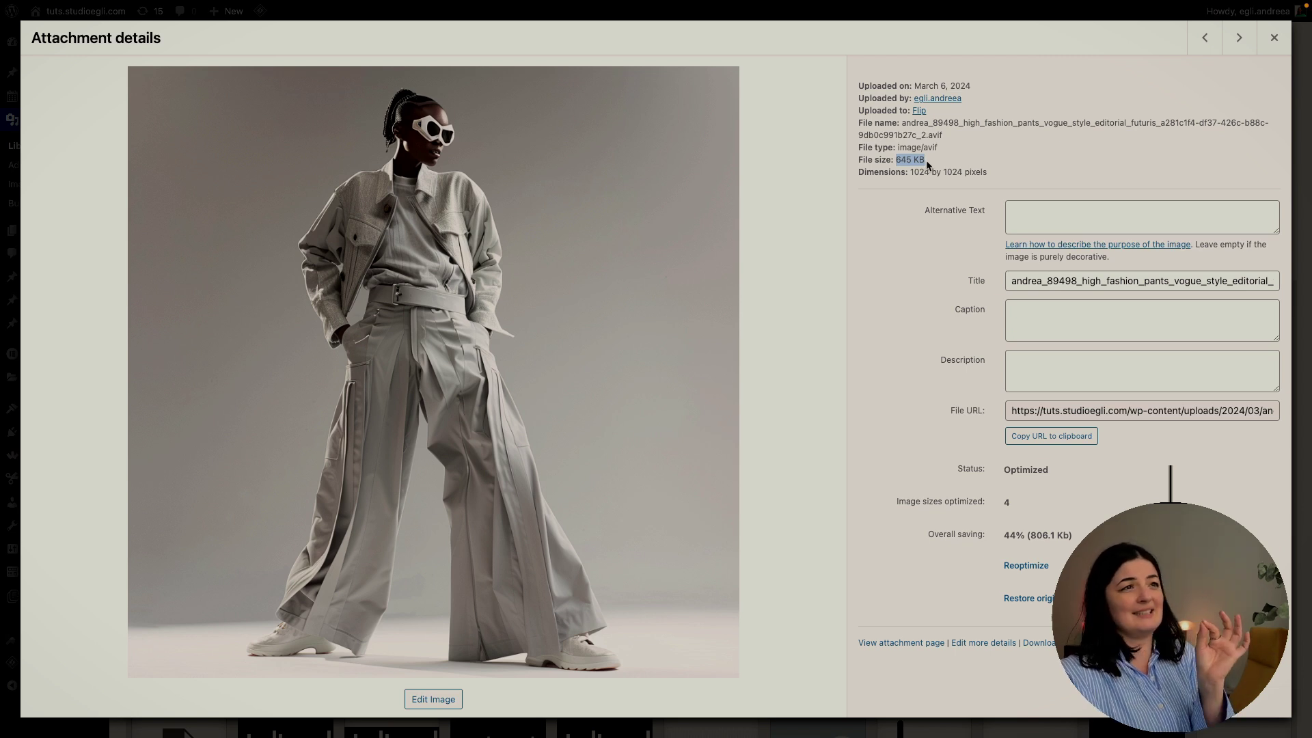
{"action": "key", "text": "Escape"}
{"action": "left_click", "coordinate": [604, 451]}
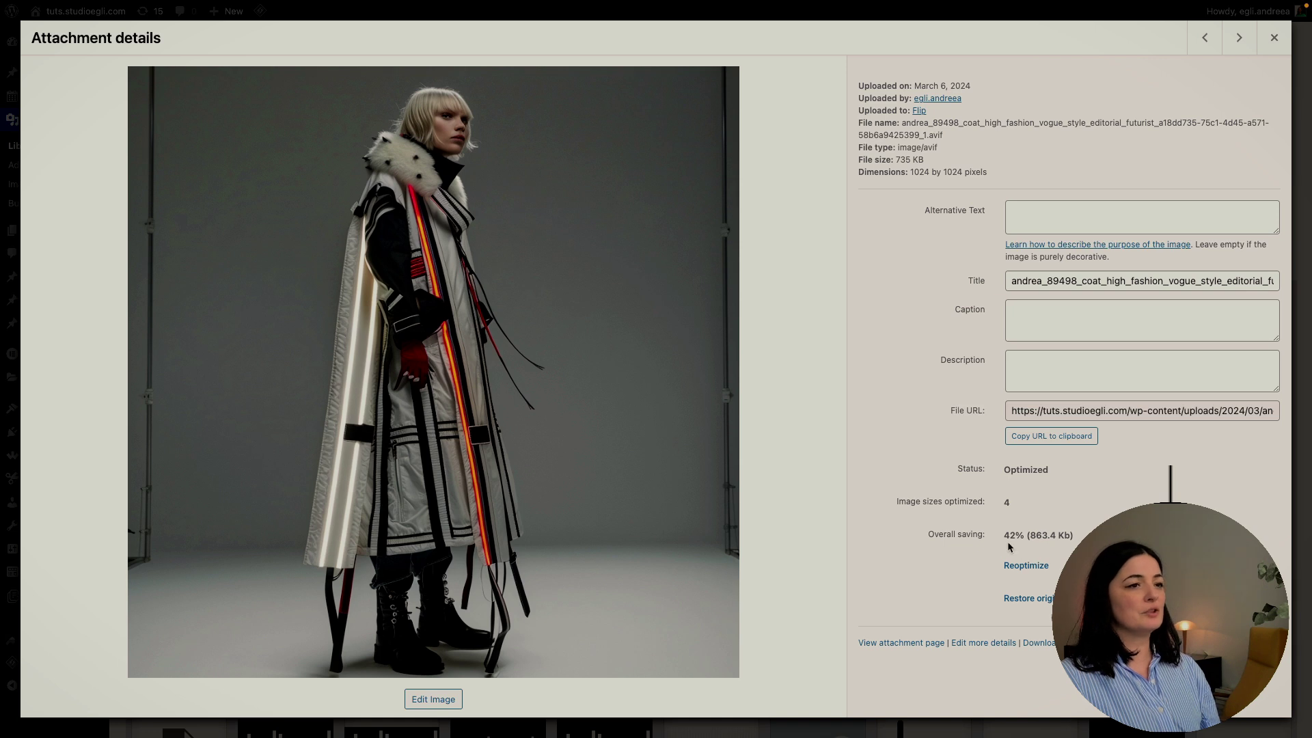
{"action": "left_click", "coordinate": [1273, 38]}
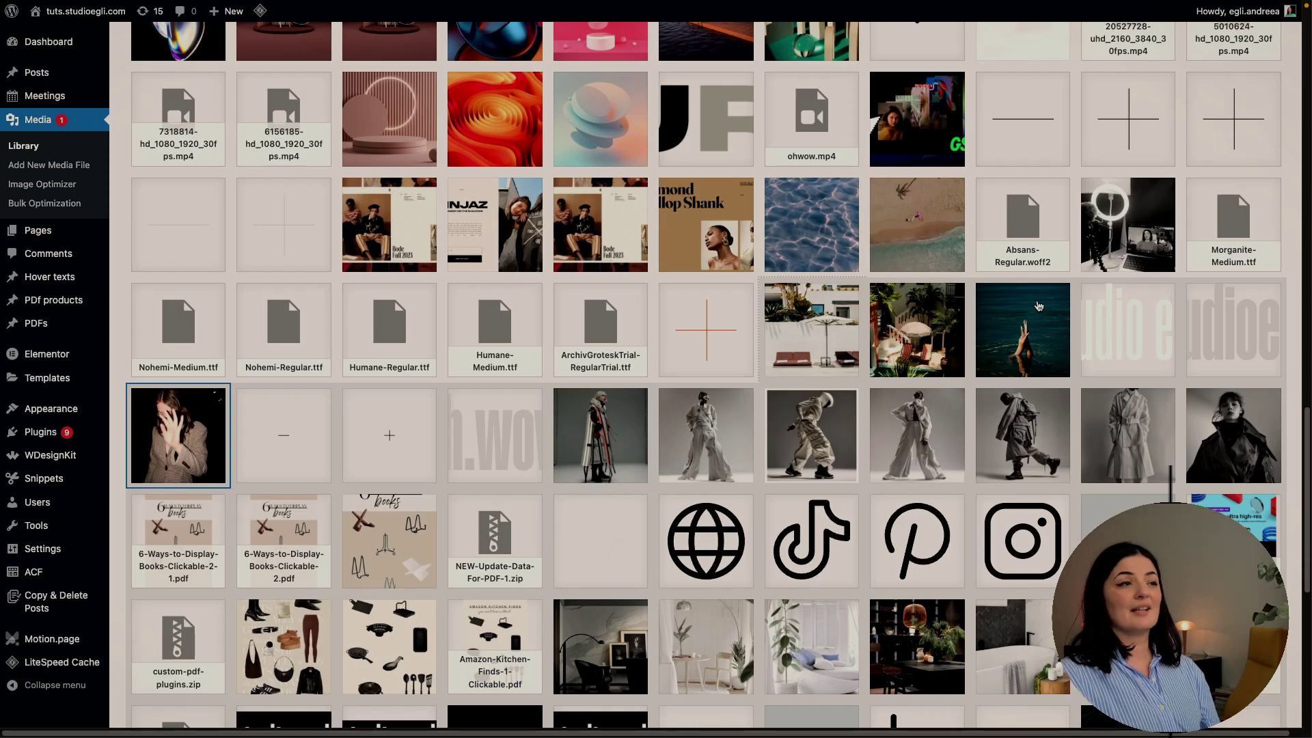
{"action": "scroll", "coordinate": [824, 437], "scroll_direction": "up", "scroll_amount": 2}
{"action": "scroll", "coordinate": [824, 438], "scroll_direction": "up", "scroll_amount": 10}
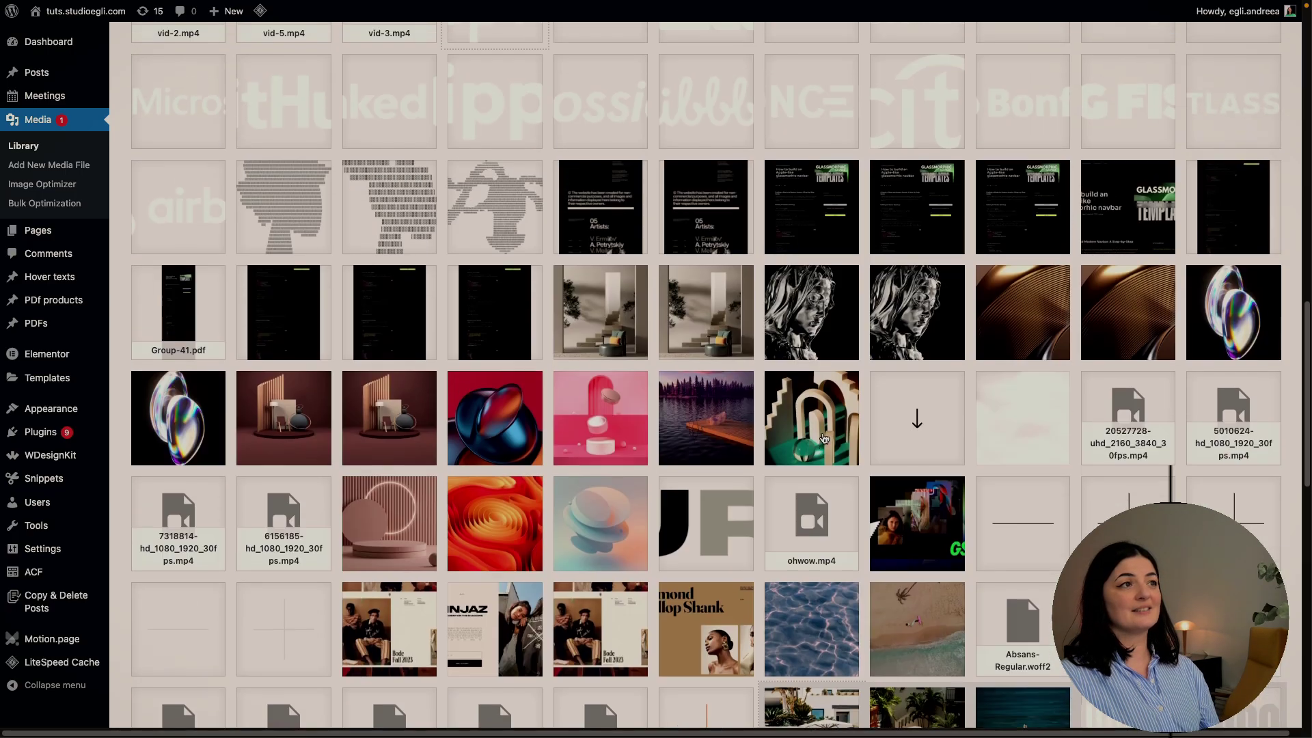